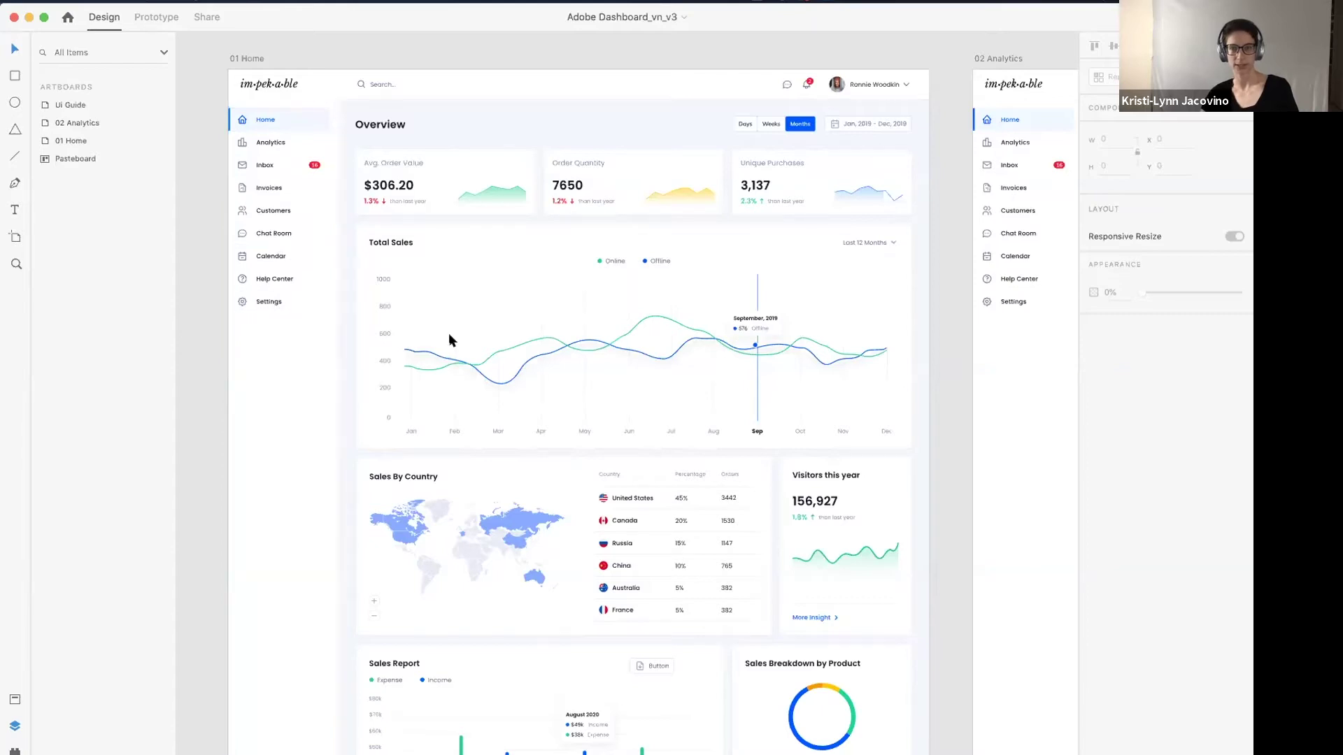
# - Try reordering the Order Quantity card within the horizontal stack of data cards on the Home artboard
pyautogui.scroll(-6, 490, 367)
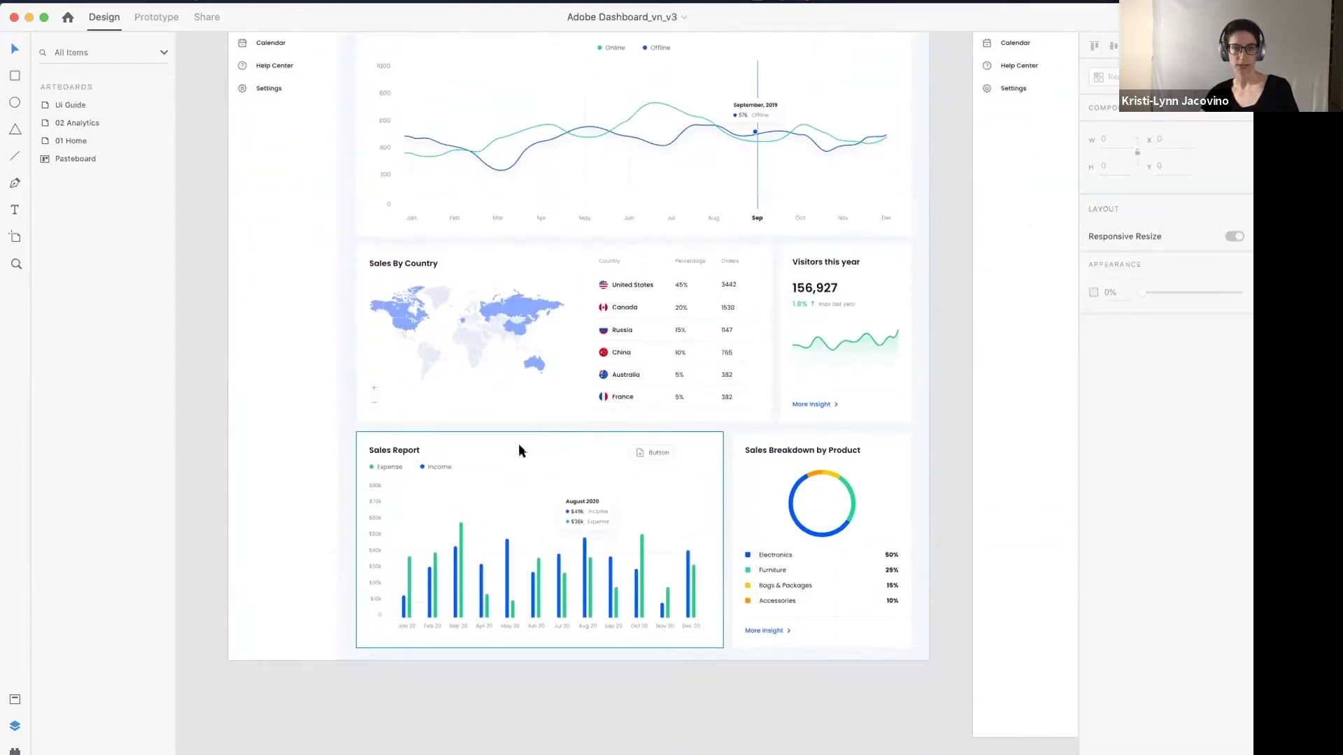
pyautogui.scroll(7, 519, 444)
pyautogui.scroll(-1, 519, 442)
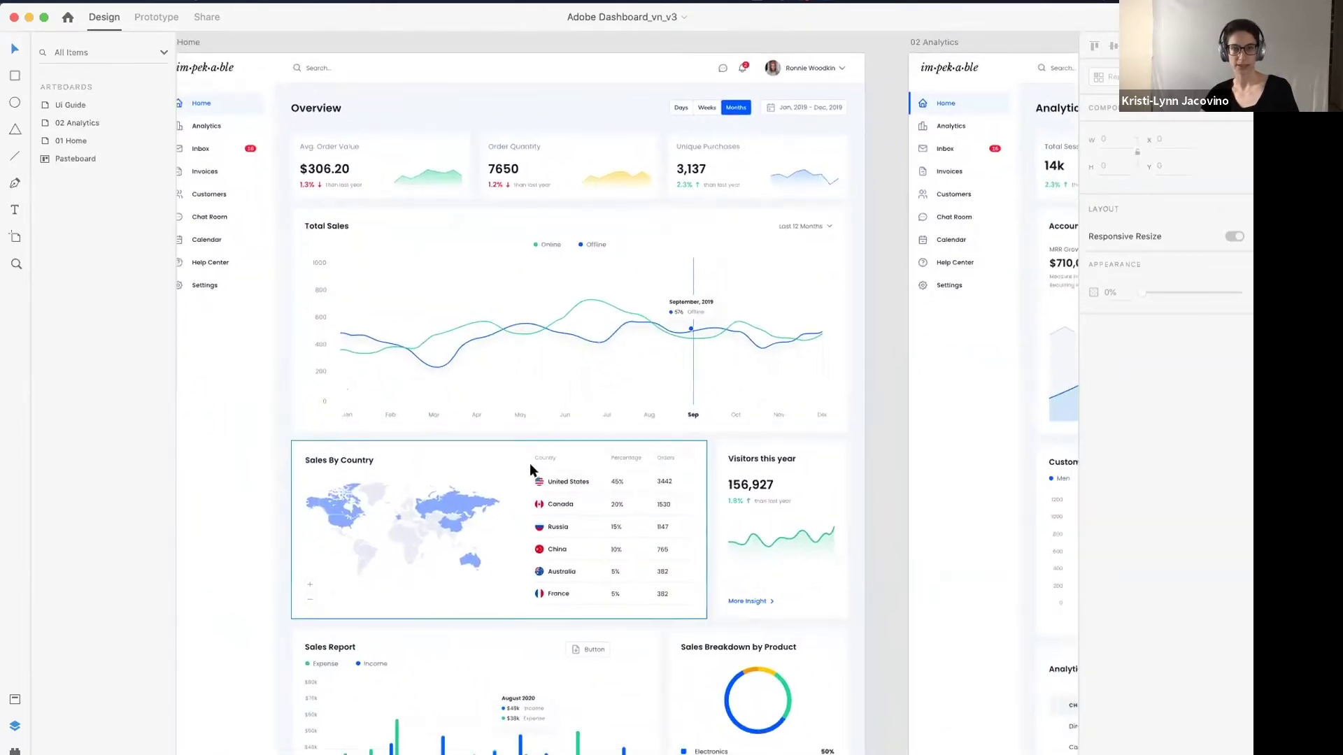
pyautogui.scroll(5, 438, 264)
pyautogui.scroll(5, 439, 306)
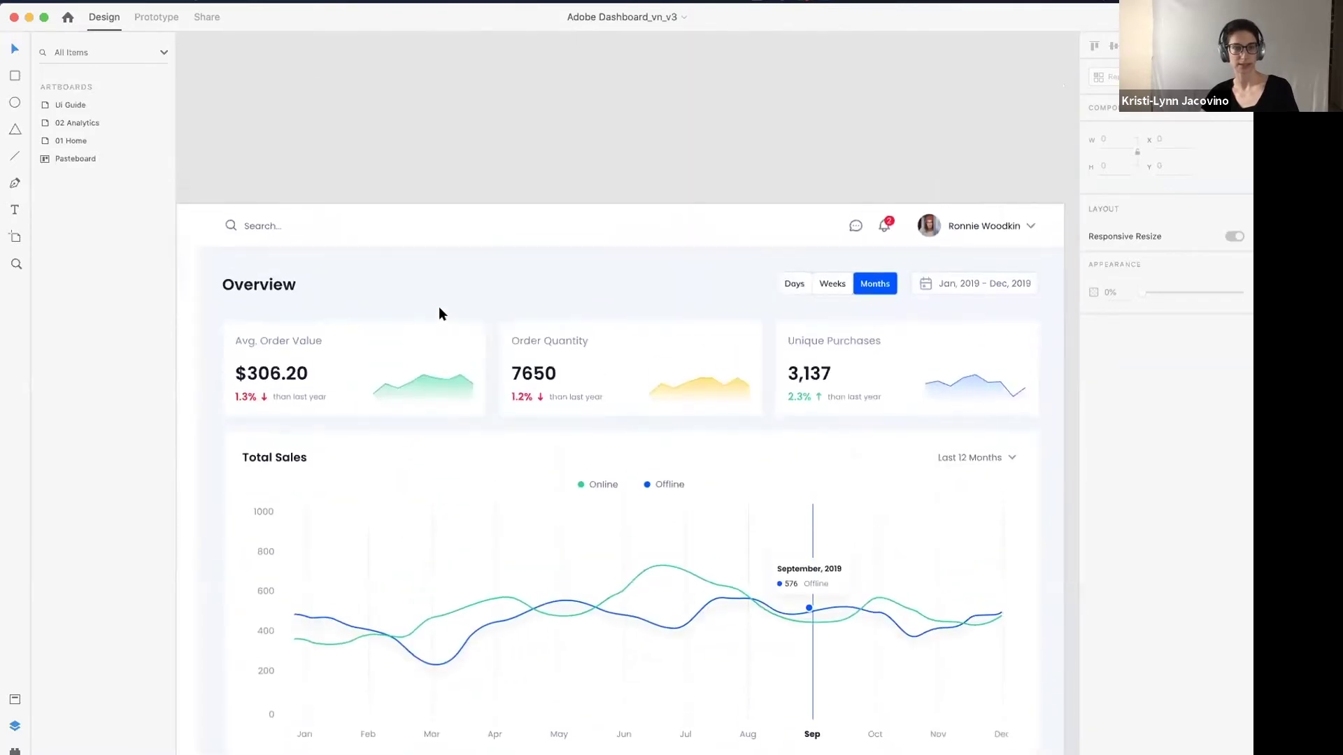
pyautogui.scroll(2, 439, 306)
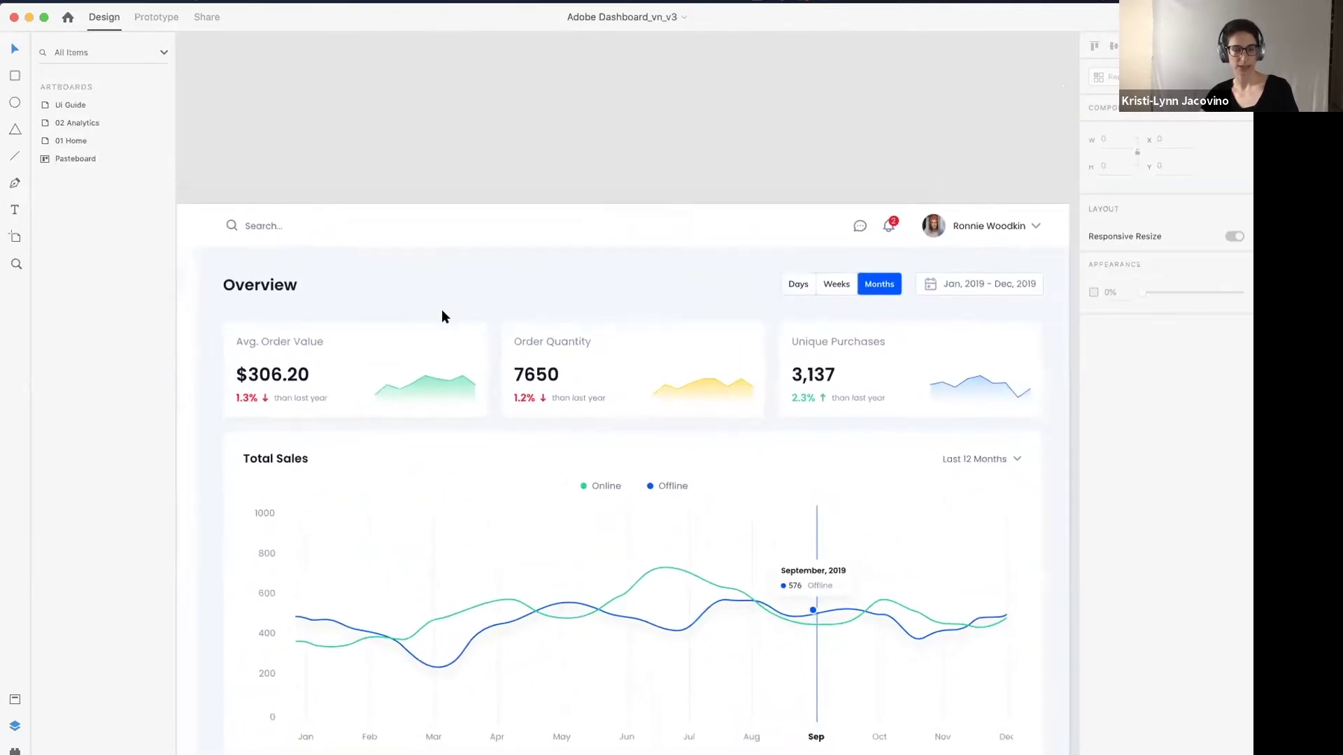
pyautogui.scroll(-4, 443, 309)
pyautogui.click(393, 231)
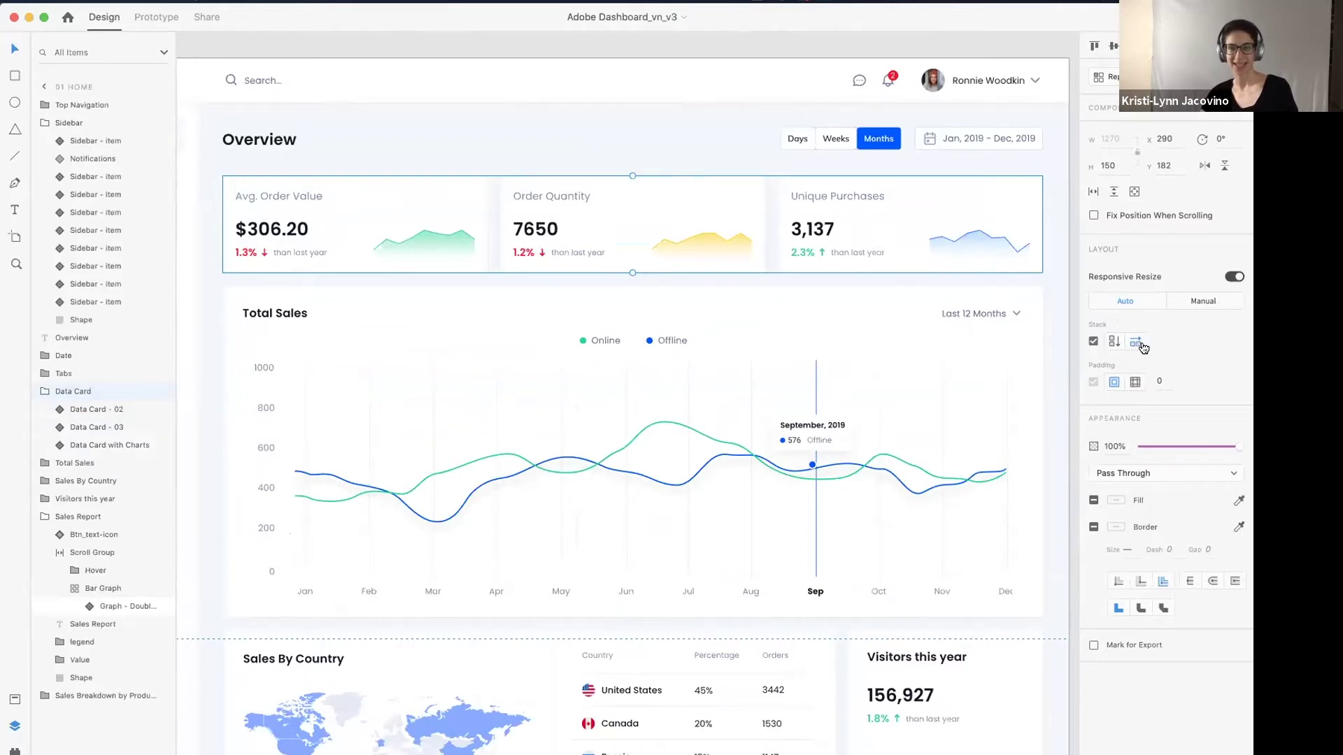
pyautogui.doubleClick(590, 225)
pyautogui.moveTo(610, 231); pyautogui.dragTo(648, 213)
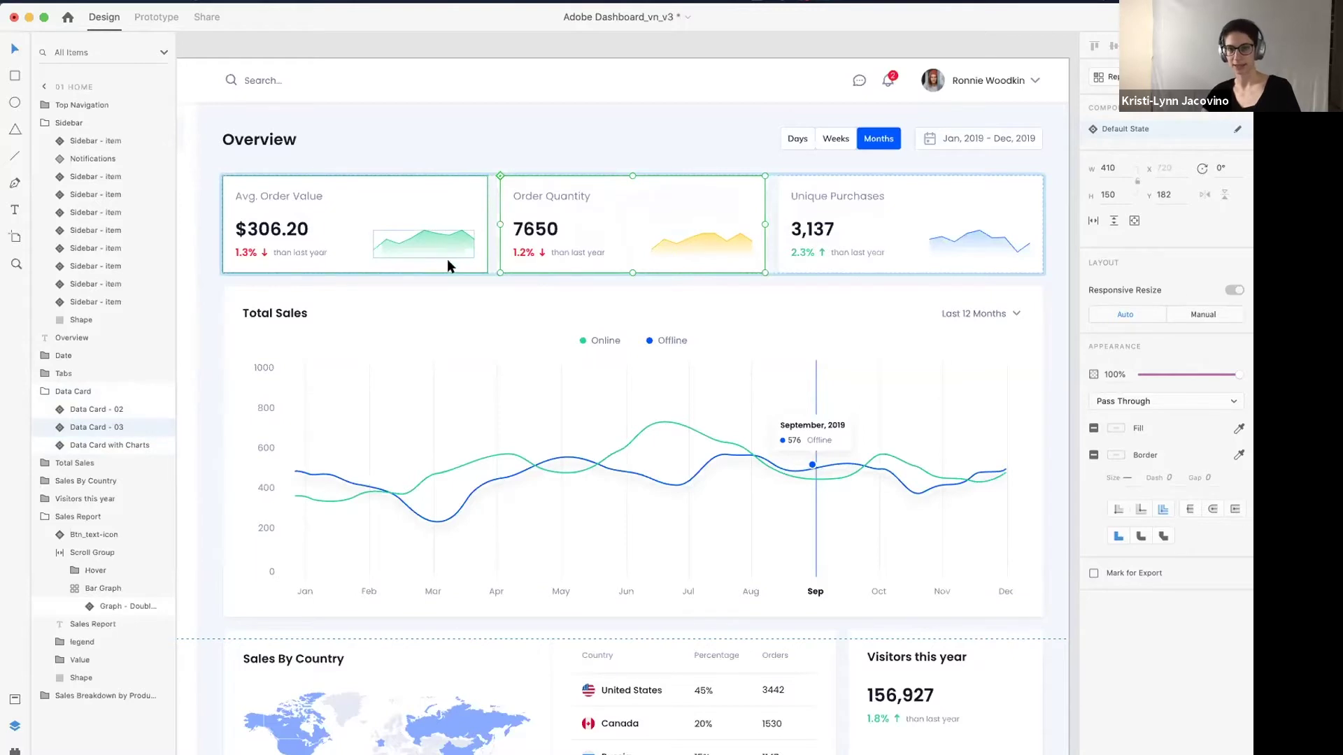
# - Reorder the Sales Report legend so that Income comes before Expense
pyautogui.scroll(-2, 615, 322)
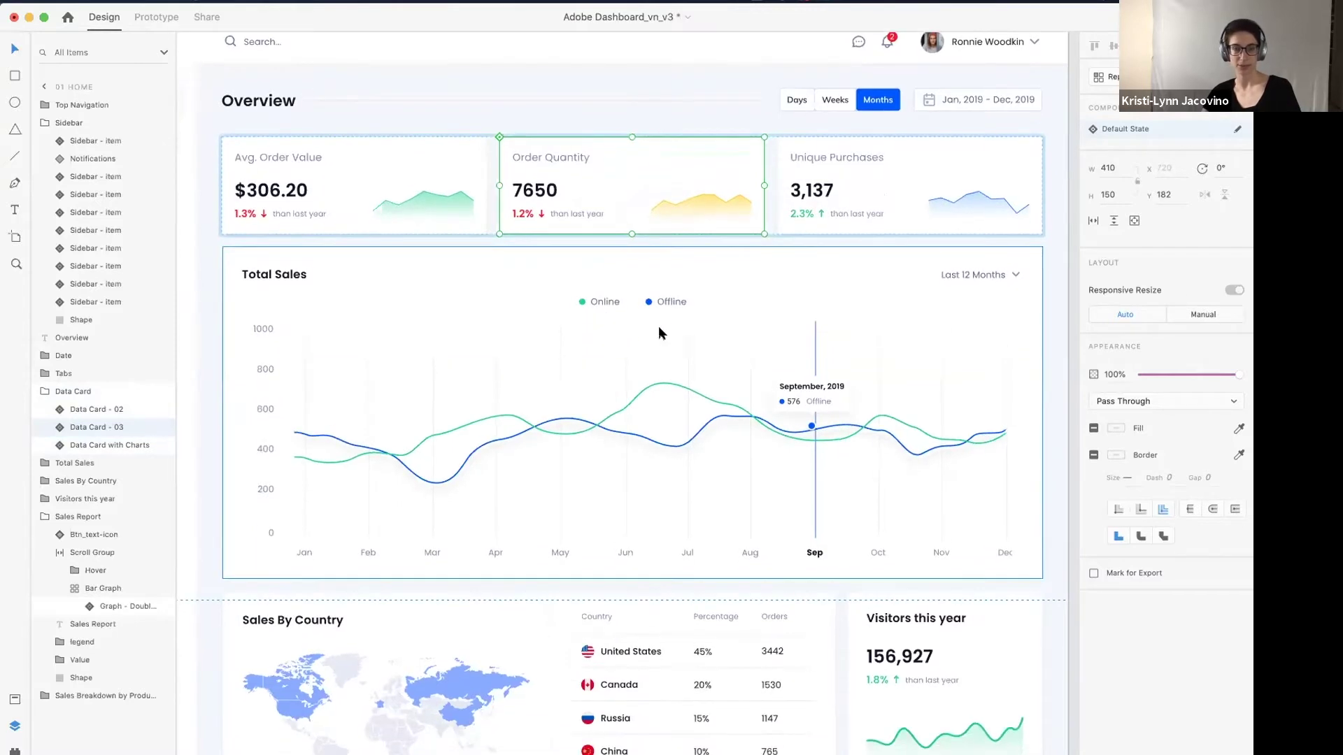
pyautogui.scroll(-15, 659, 333)
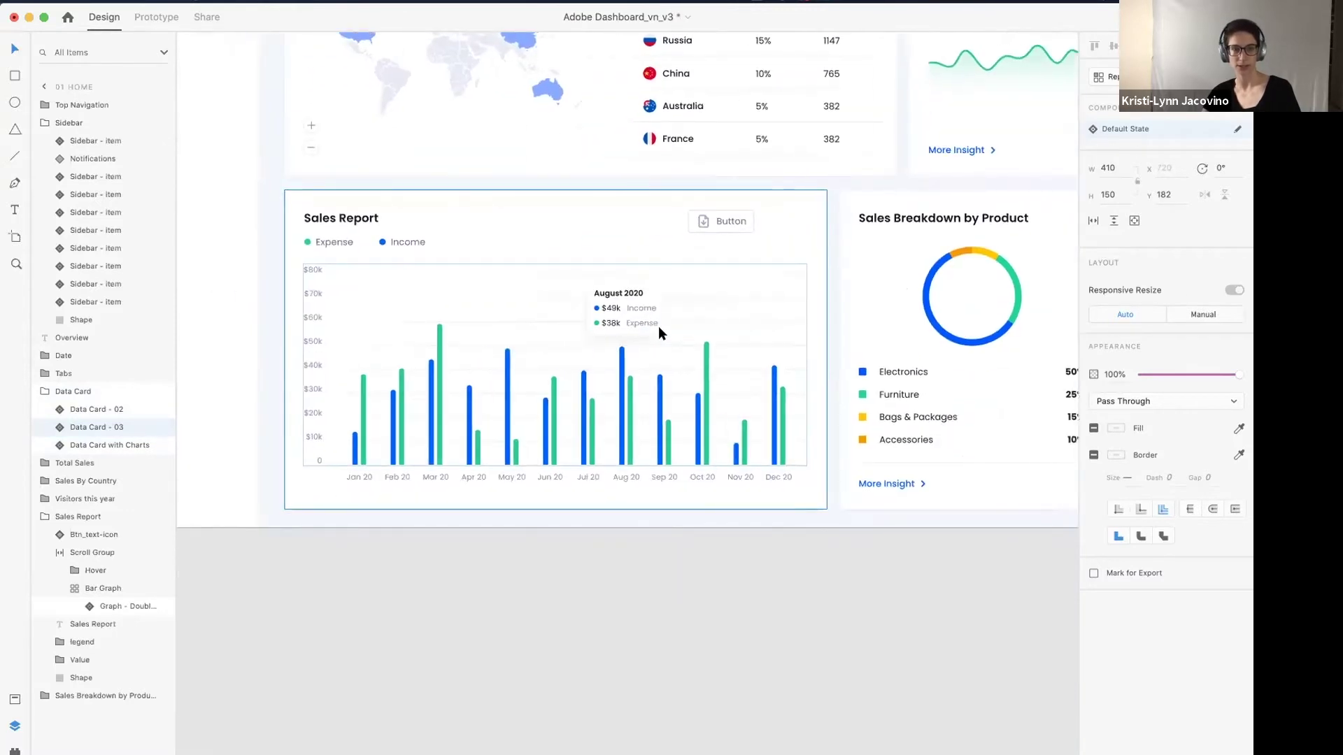
pyautogui.hscroll(-2, 443, 256)
pyautogui.scroll(5, 447, 256)
pyautogui.scroll(-2, 447, 256)
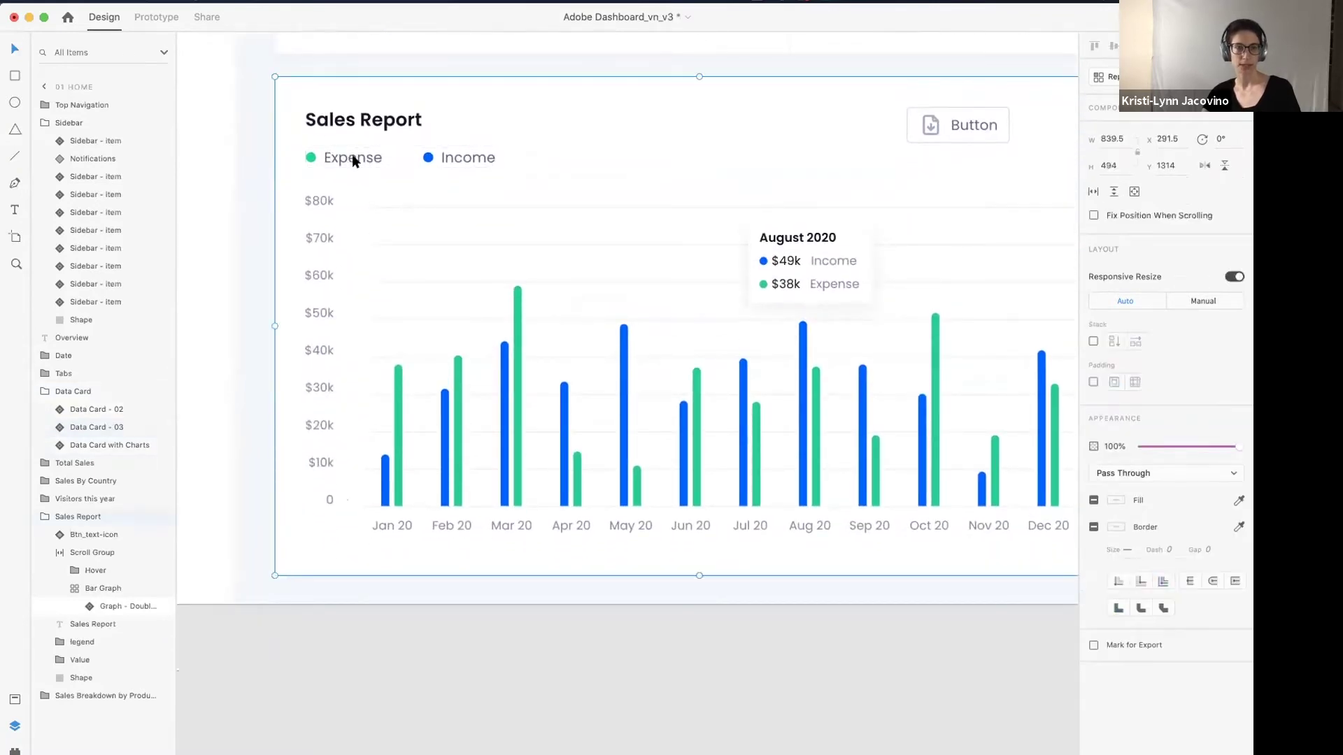
pyautogui.click(346, 153)
pyautogui.doubleClick(346, 153)
pyautogui.moveTo(346, 152); pyautogui.dragTo(448, 152)
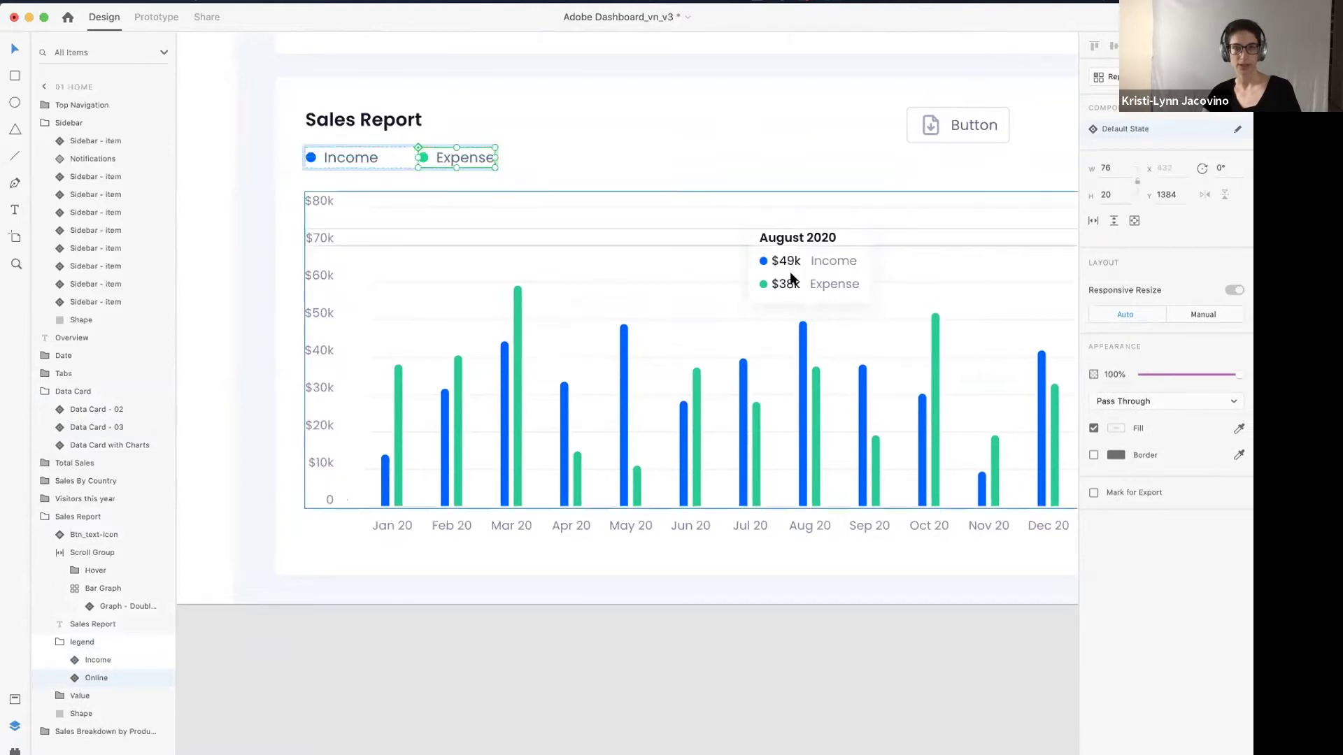
# - Swap the two data rows in the August 2020 tooltip so that Expense sits above Income
pyautogui.click(828, 278)
pyautogui.doubleClick(828, 278)
pyautogui.doubleClick(824, 278)
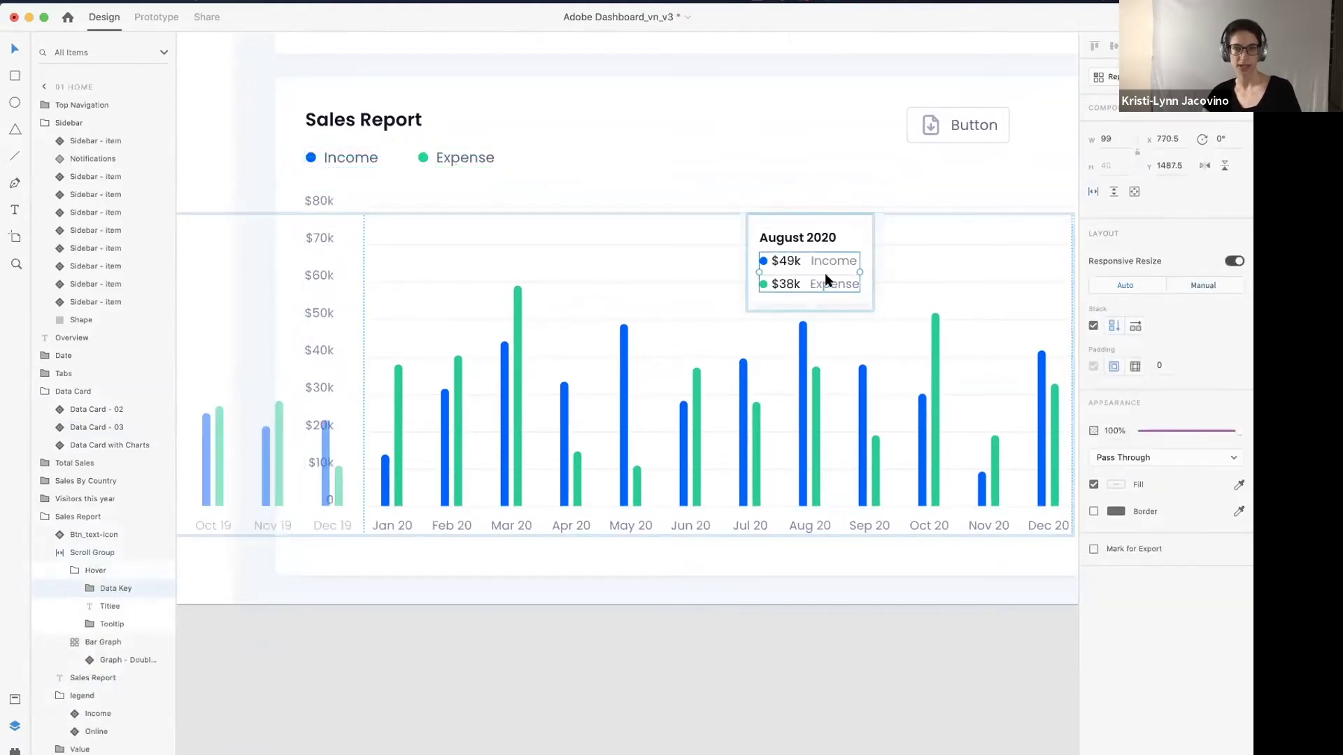
pyautogui.doubleClick(829, 274)
pyautogui.moveTo(829, 277); pyautogui.dragTo(829, 256)
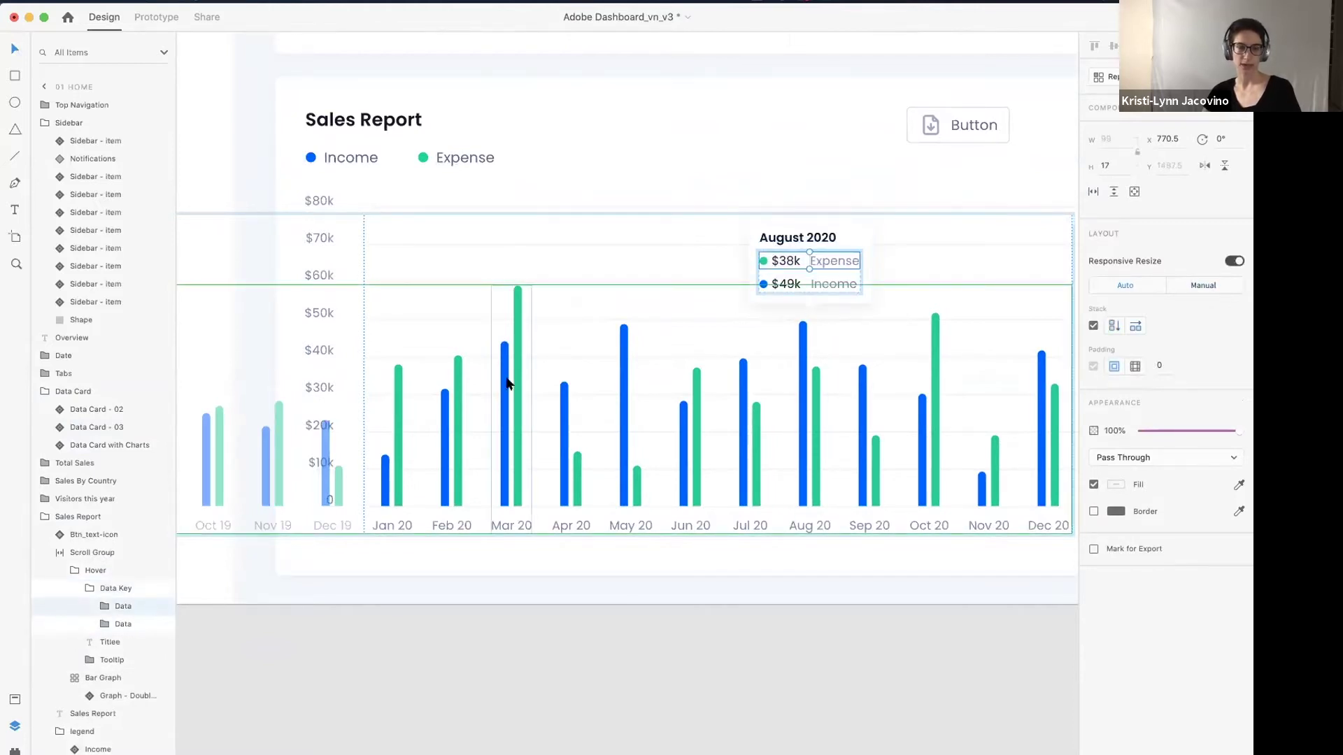
# - Open the main component of the Mar 20 double bar from the Sales Report graph
pyautogui.scroll(-5, 509, 367)
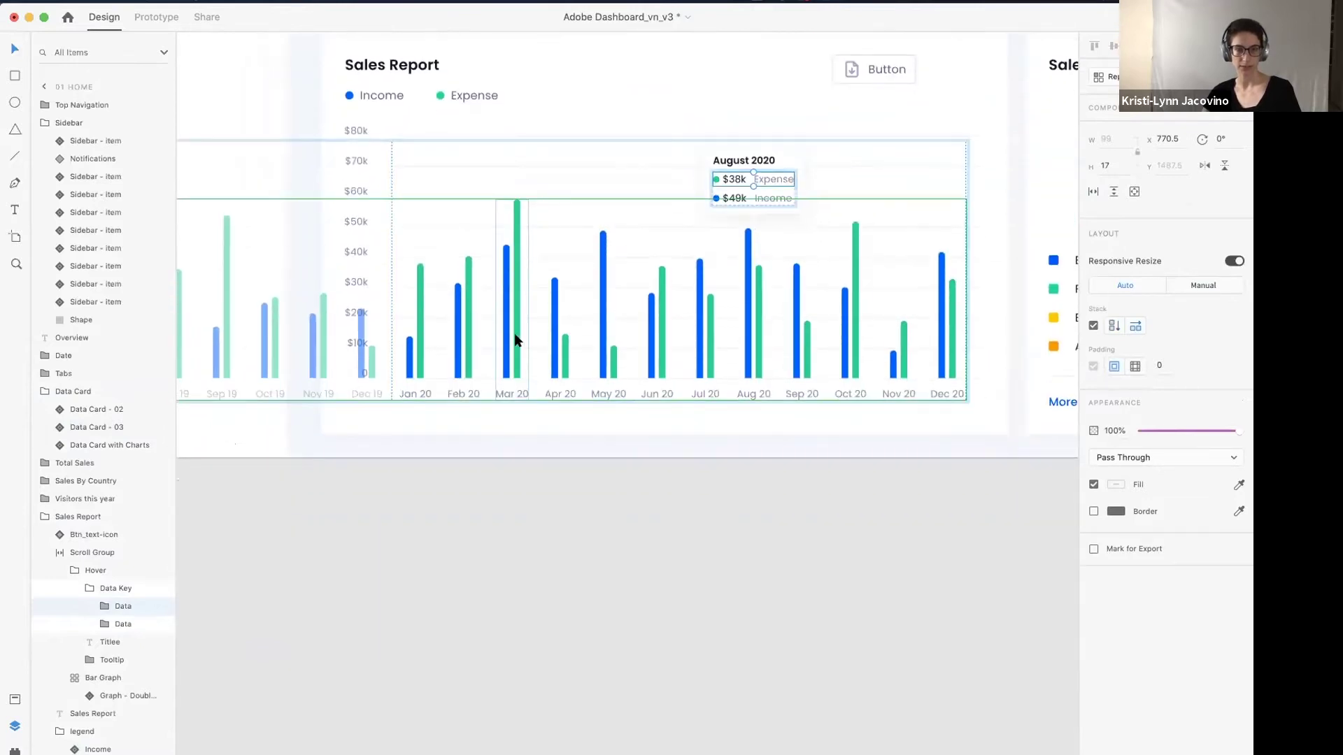
pyautogui.click(514, 333)
pyautogui.rightClick(514, 326)
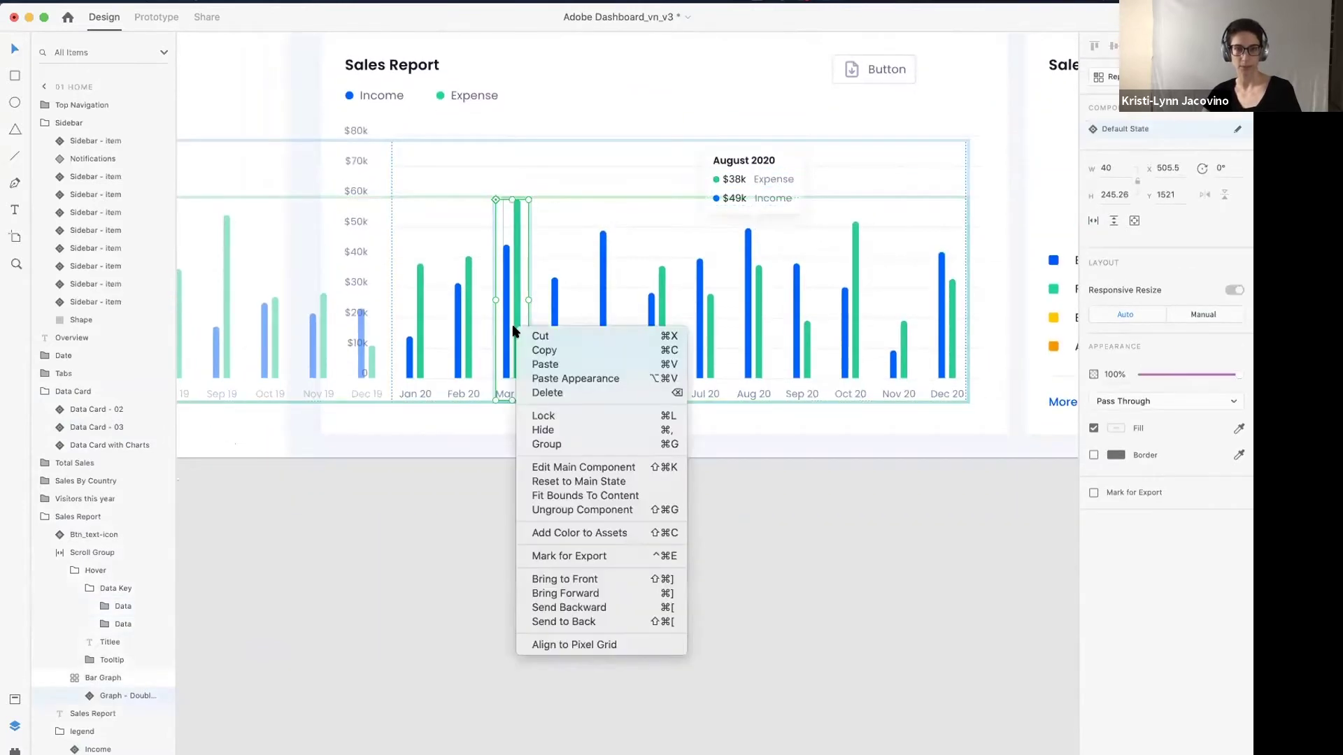
pyautogui.click(582, 467)
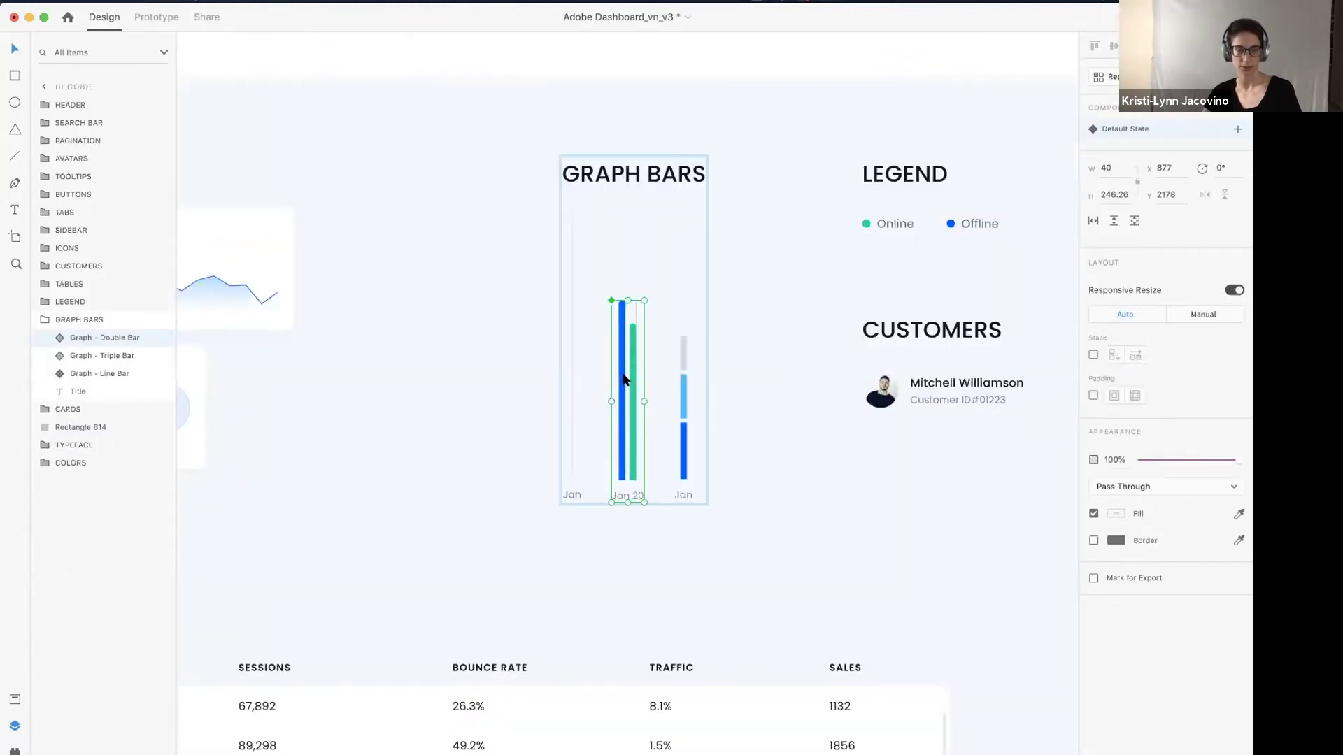
# - Go back to the Home artboard's Sales Report and inspect the Bar Graph repeat grid inside its scroll group
pyautogui.scroll(-5, 619, 391)
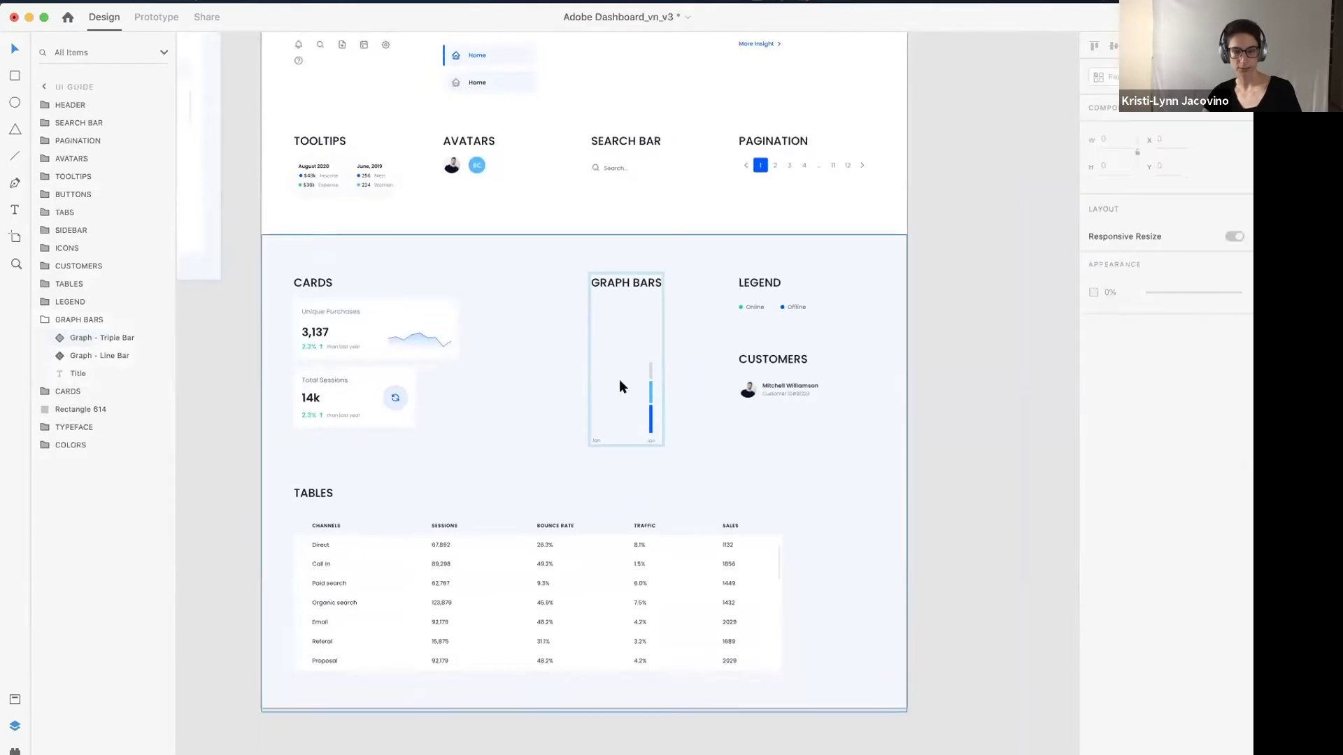
pyautogui.hscroll(-10, 586, 391)
pyautogui.scroll(3, 553, 392)
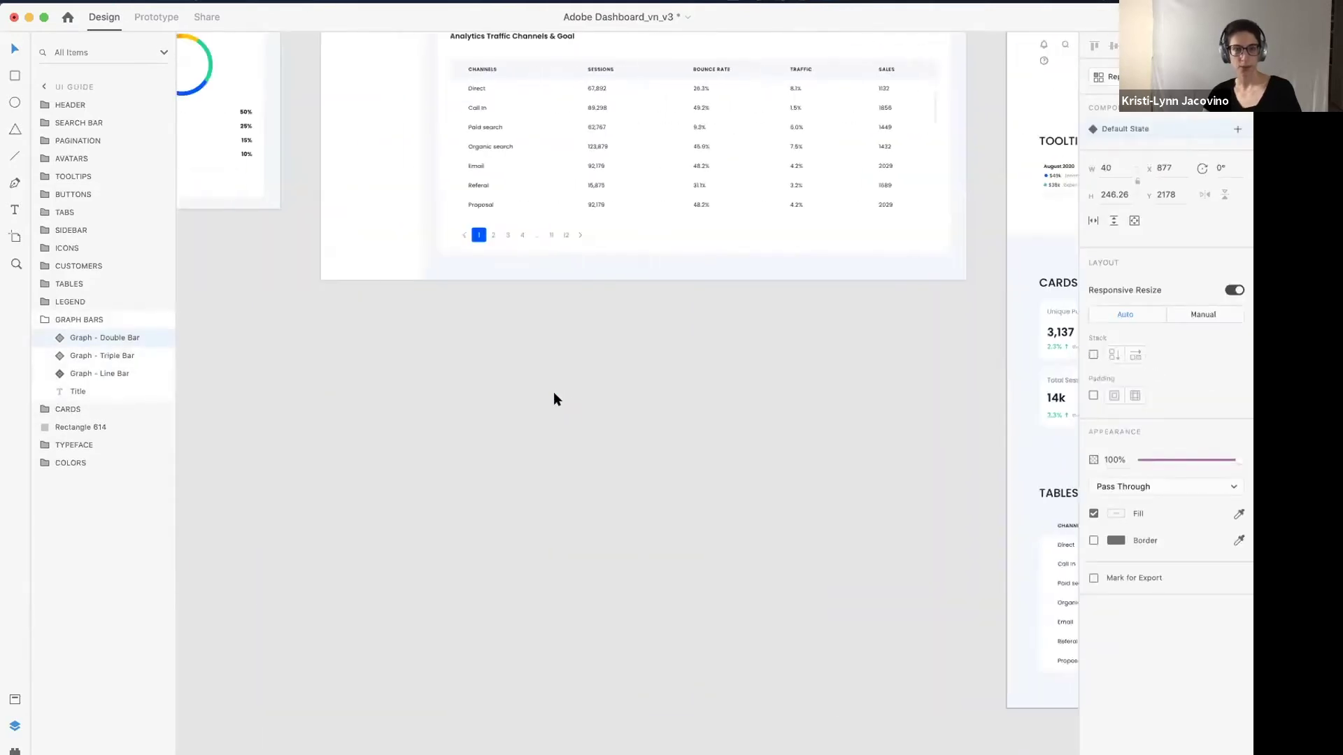
pyautogui.scroll(4, 509, 388)
pyautogui.hscroll(-2, 509, 389)
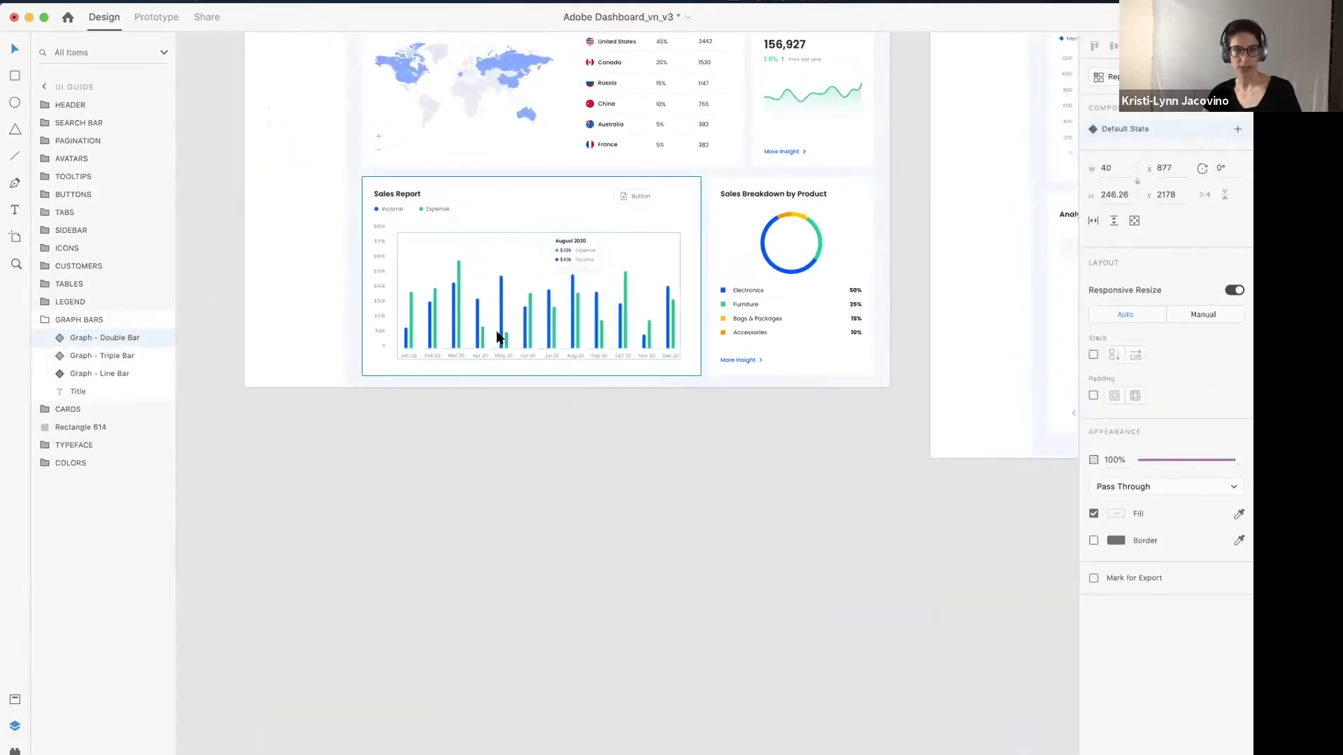
pyautogui.scroll(10, 503, 343)
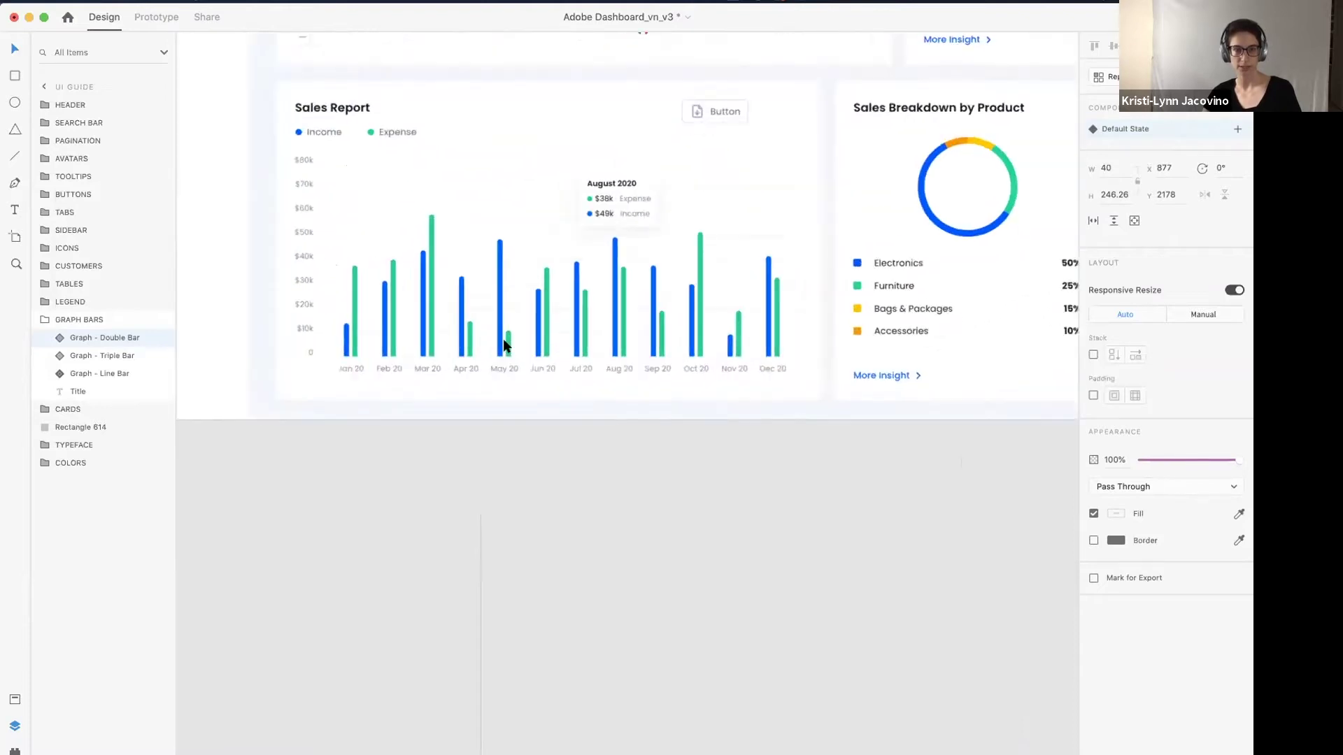
pyautogui.click(494, 287)
pyautogui.press('Escape')
pyautogui.press('Escape')
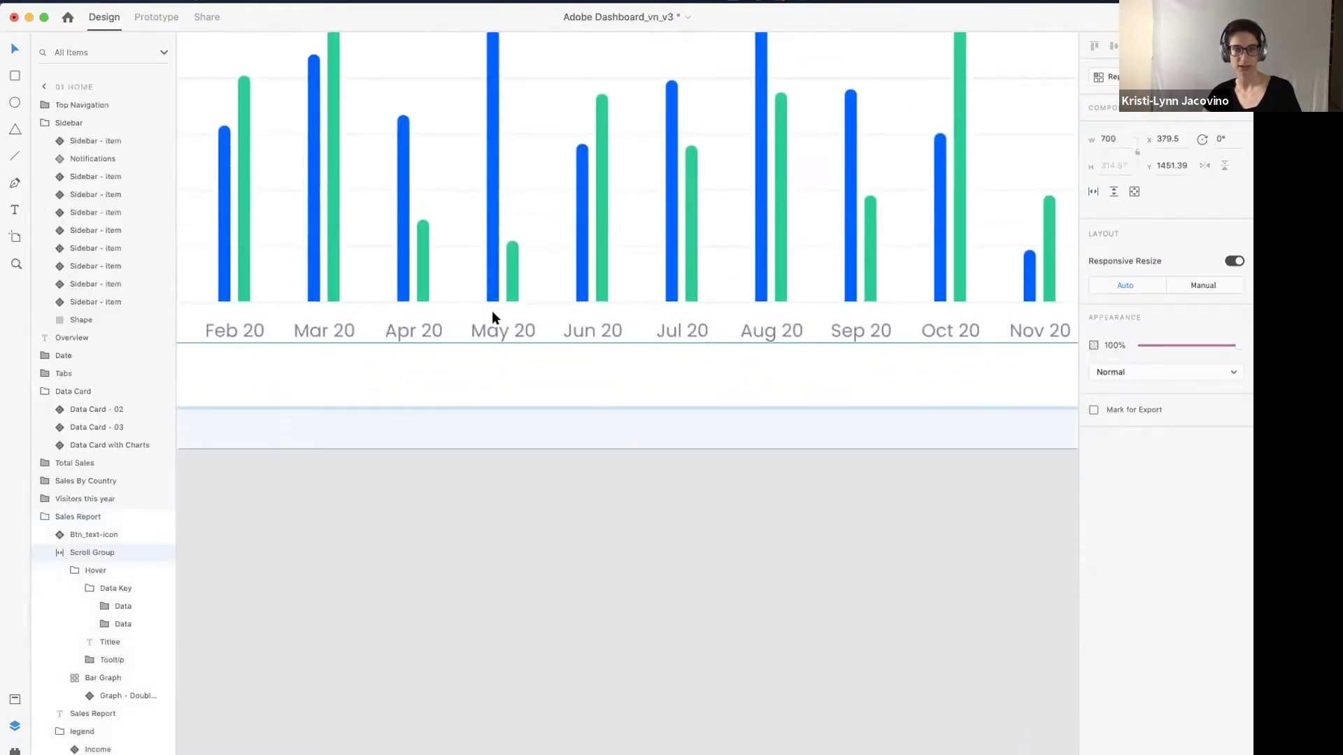
pyautogui.scroll(5, 492, 329)
pyautogui.doubleClick(494, 356)
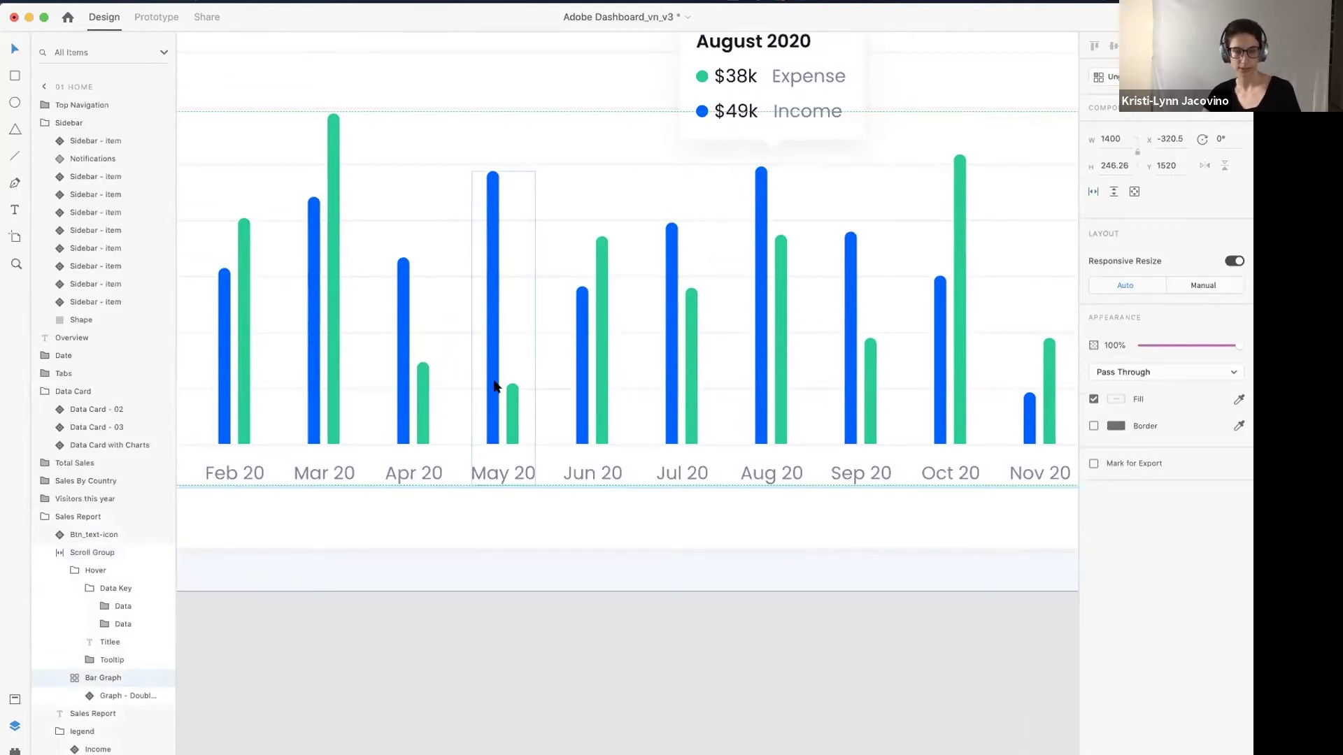
# - In the UI Guide's Graph - Double Bar main component, reorder the stacked bars so the green bar precedes the blue bar
pyautogui.hscroll(10, 613, 390)
pyautogui.scroll(-15, 619, 390)
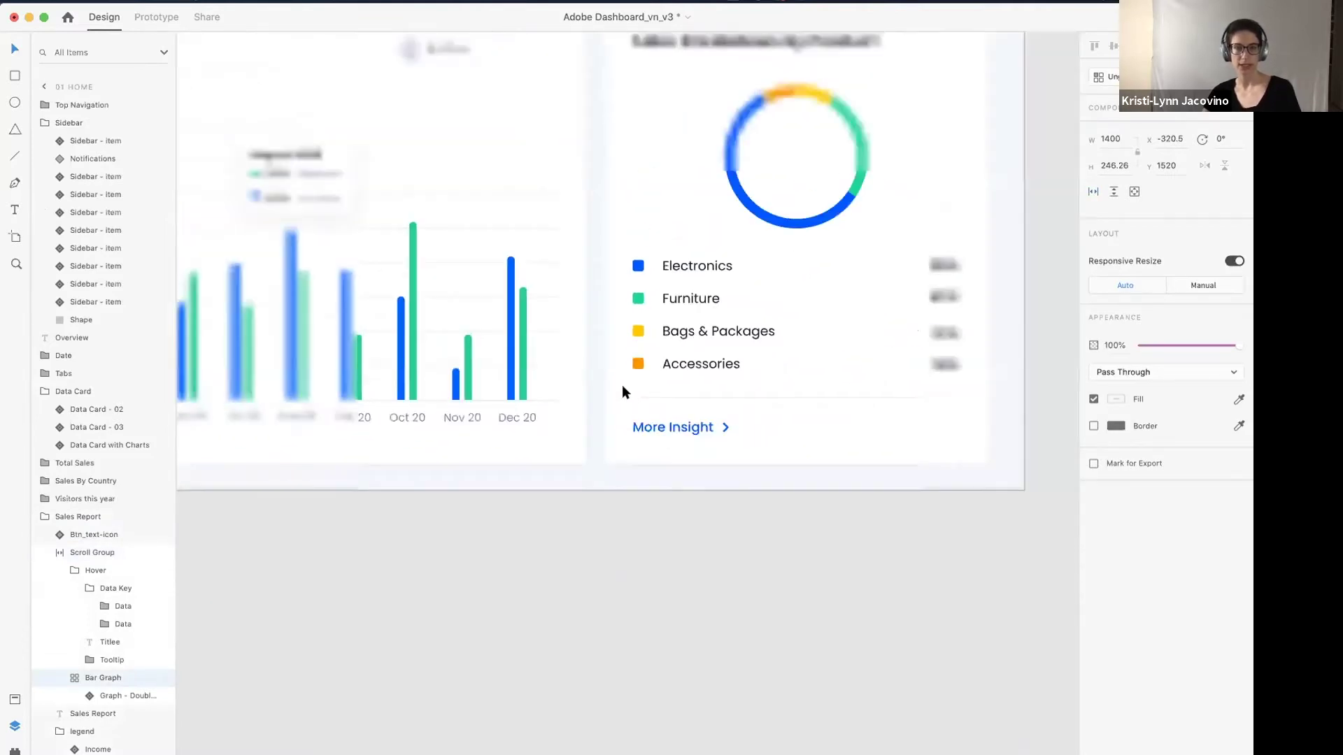
pyautogui.scroll(-10, 614, 386)
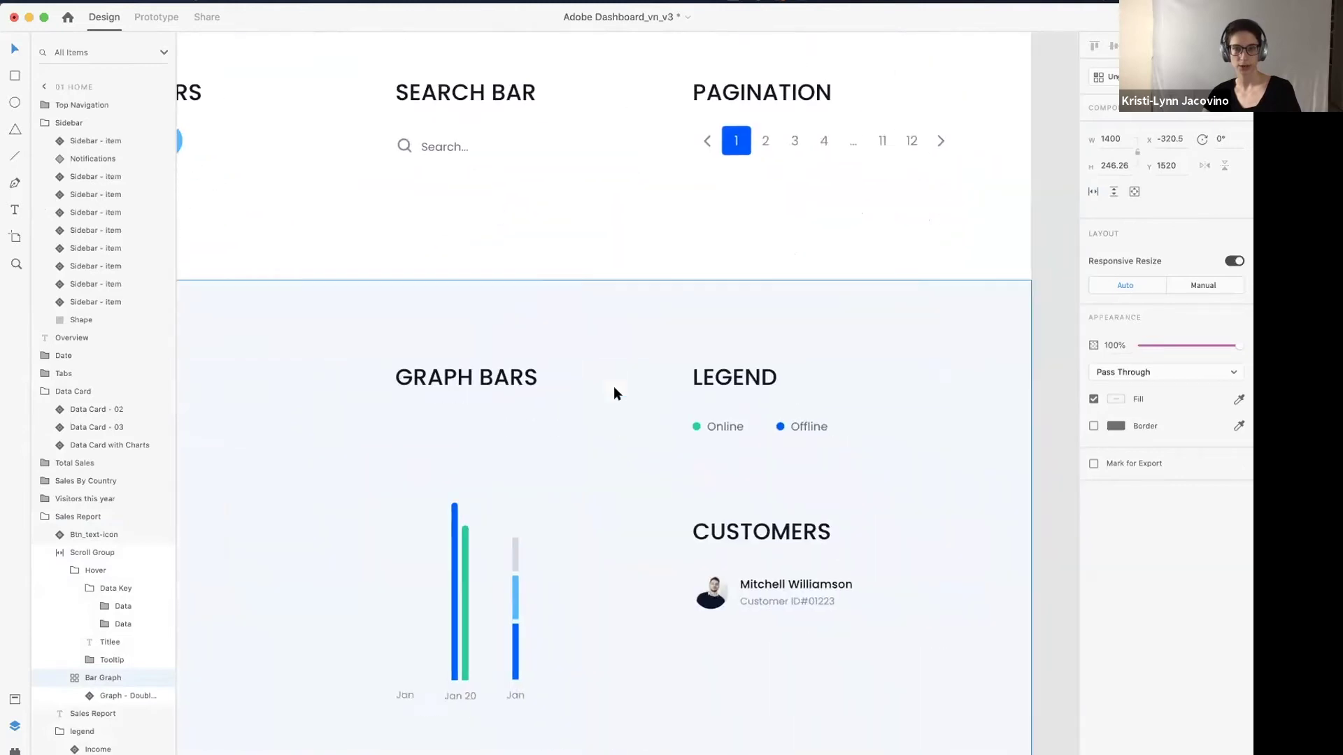
pyautogui.scroll(3, 375, 313)
pyautogui.hscroll(-3, 376, 320)
pyautogui.scroll(3, 375, 320)
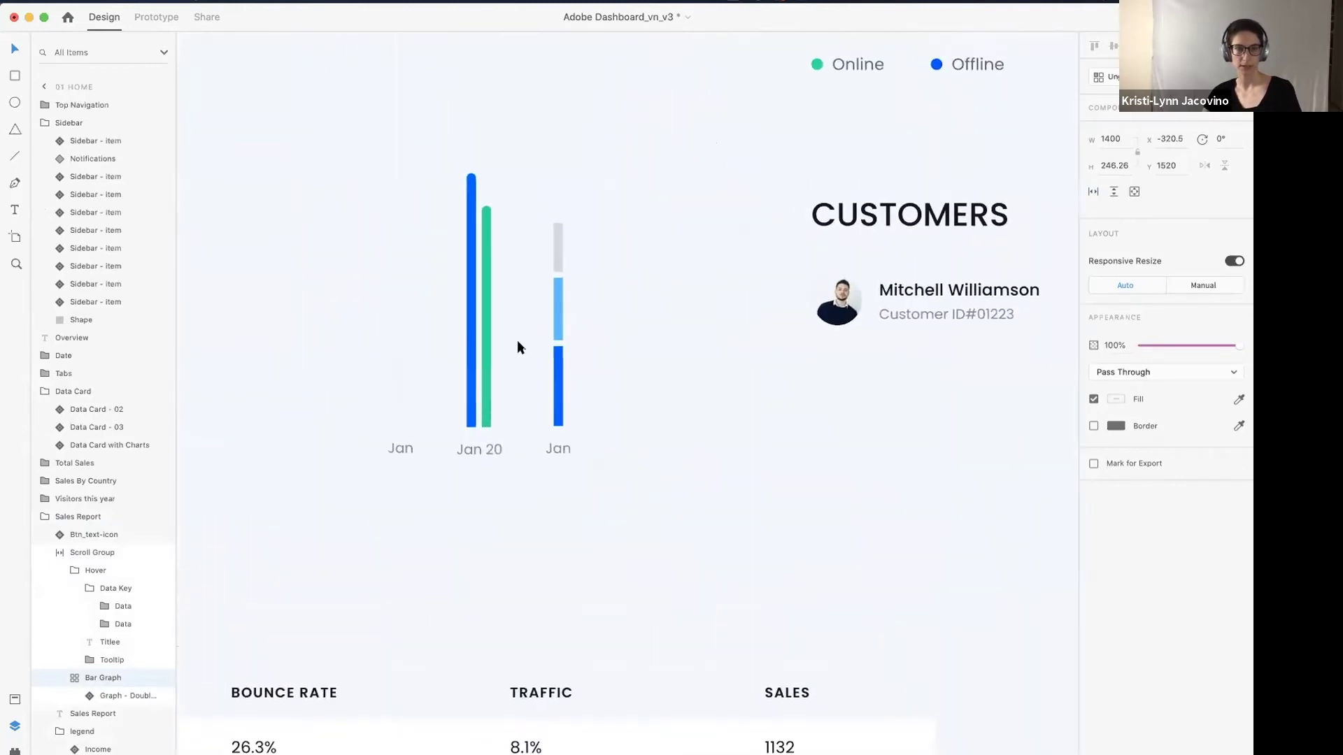
pyautogui.doubleClick(492, 342)
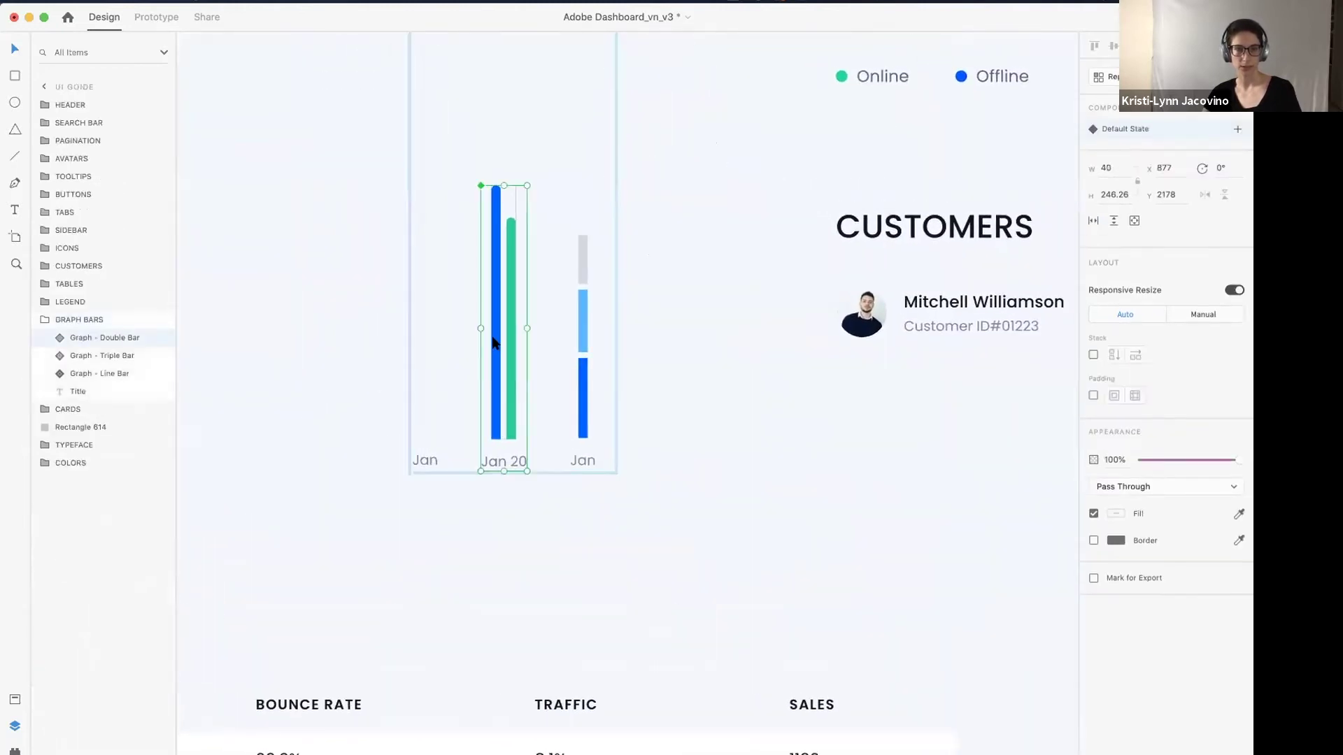
pyautogui.doubleClick(493, 342)
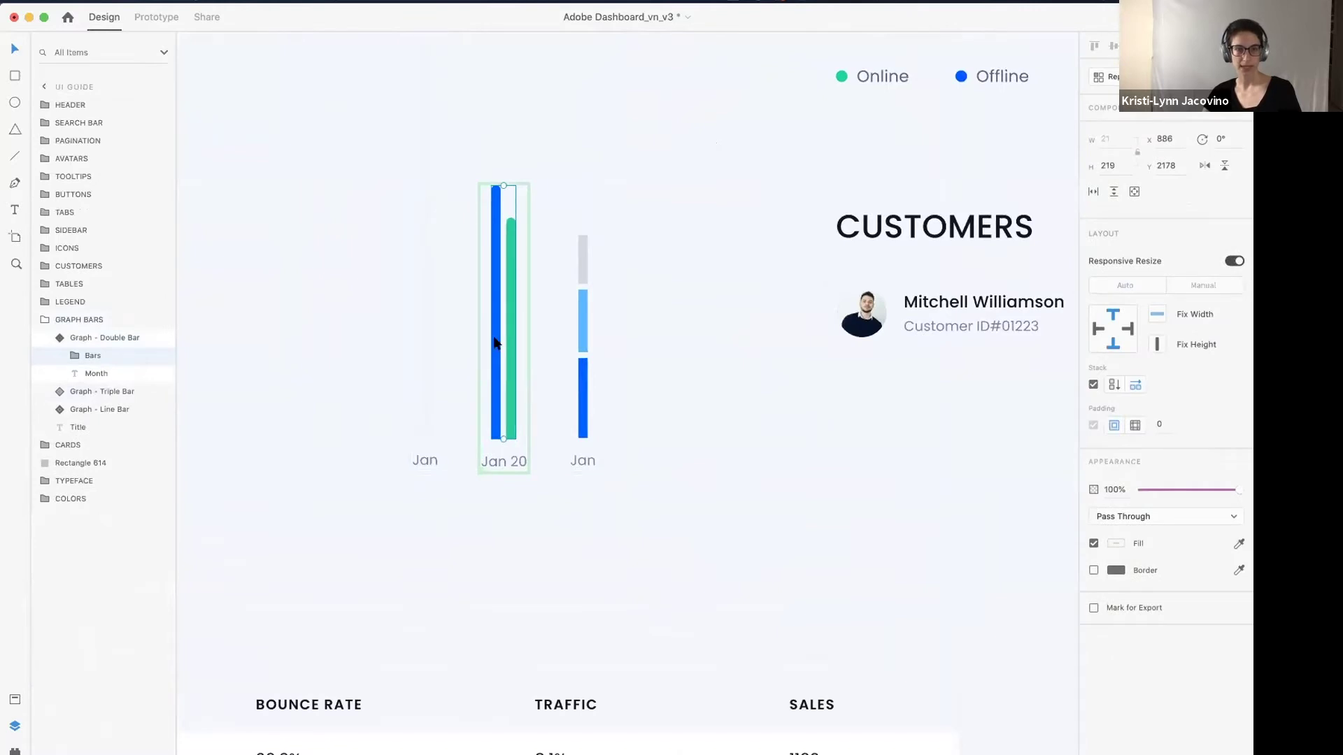
pyautogui.doubleClick(494, 350)
pyautogui.moveTo(494, 358); pyautogui.dragTo(511, 359)
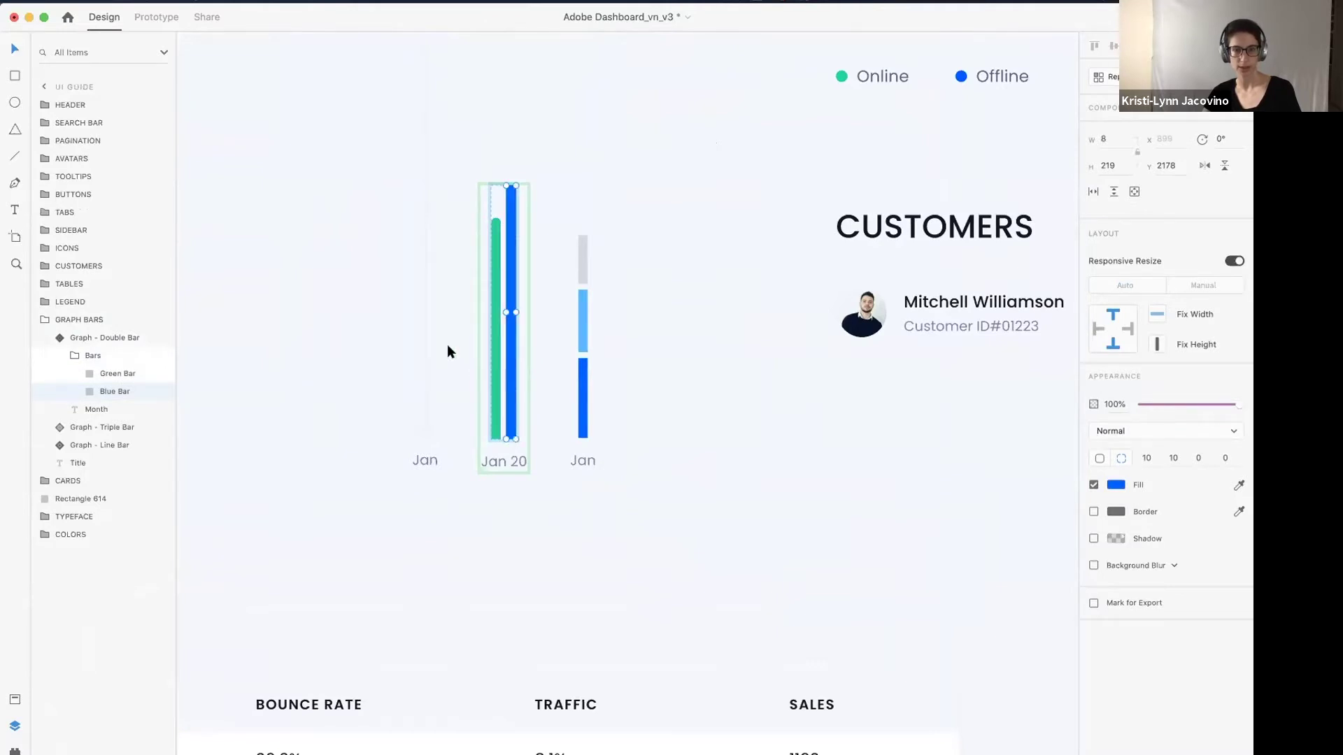
# - Examine the bar order in the Home artboard's Sales Report graph and select its scroll group
pyautogui.scroll(-3, 447, 344)
pyautogui.scroll(-15, 438, 340)
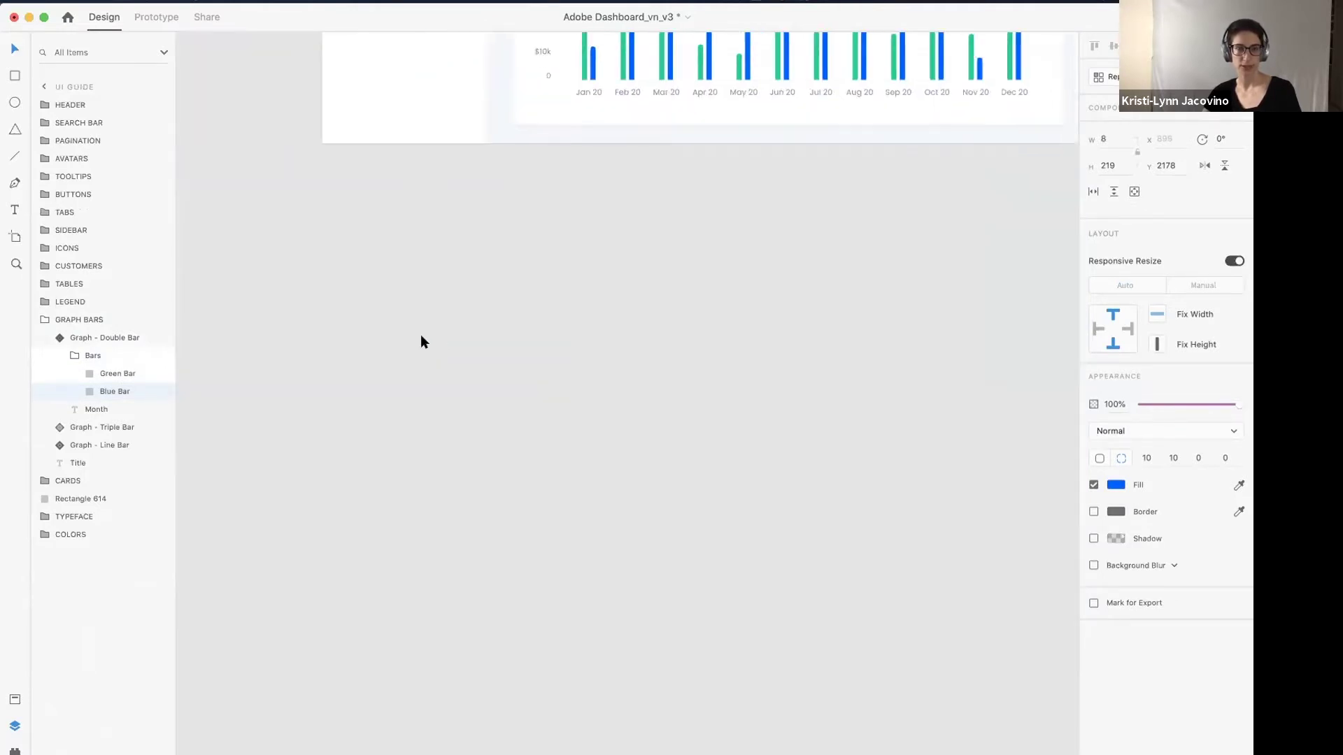
pyautogui.scroll(10, 420, 337)
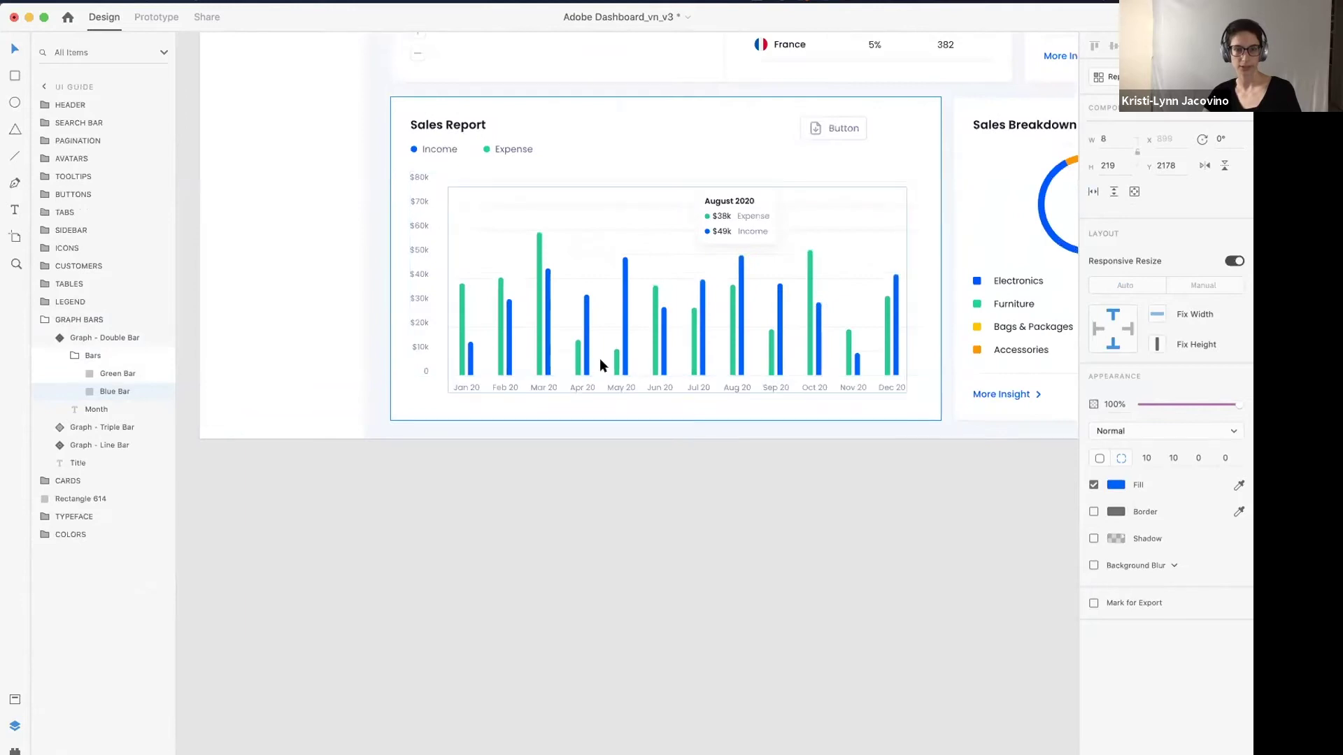
pyautogui.scroll(-2, 627, 377)
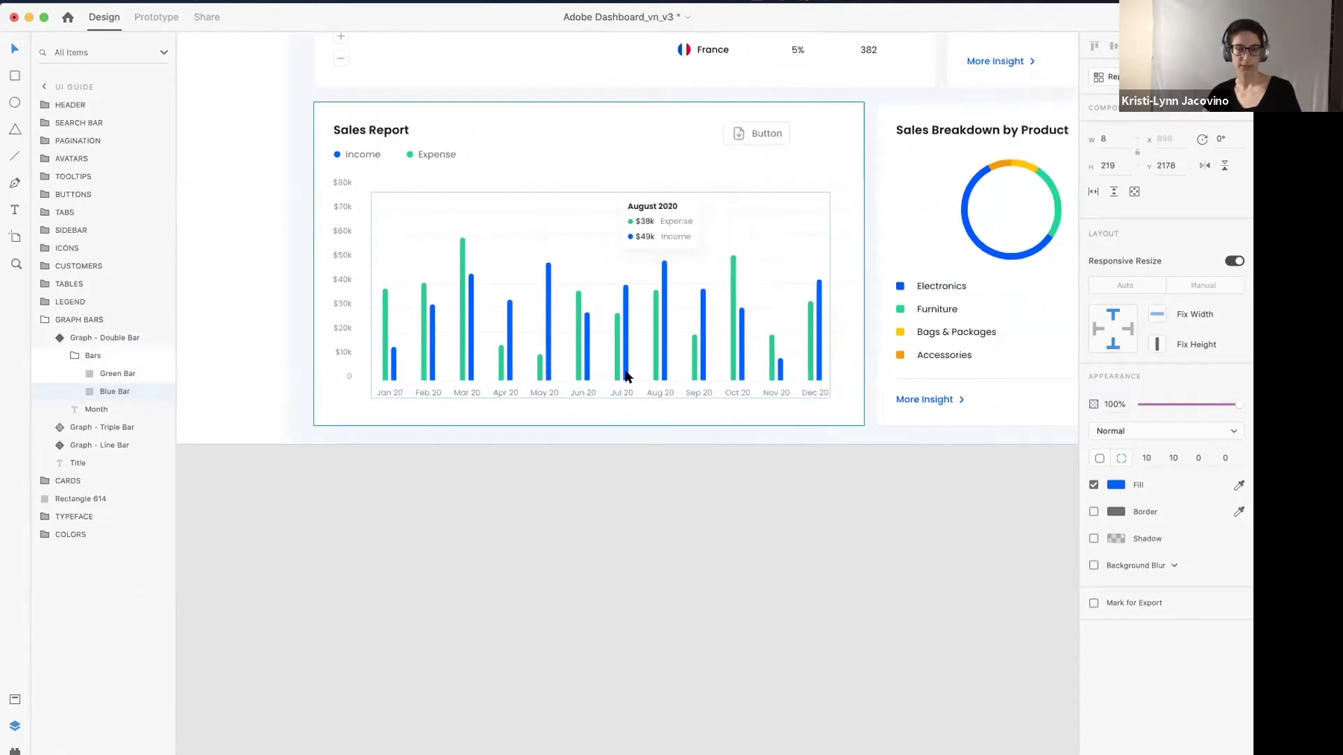
pyautogui.scroll(5, 465, 324)
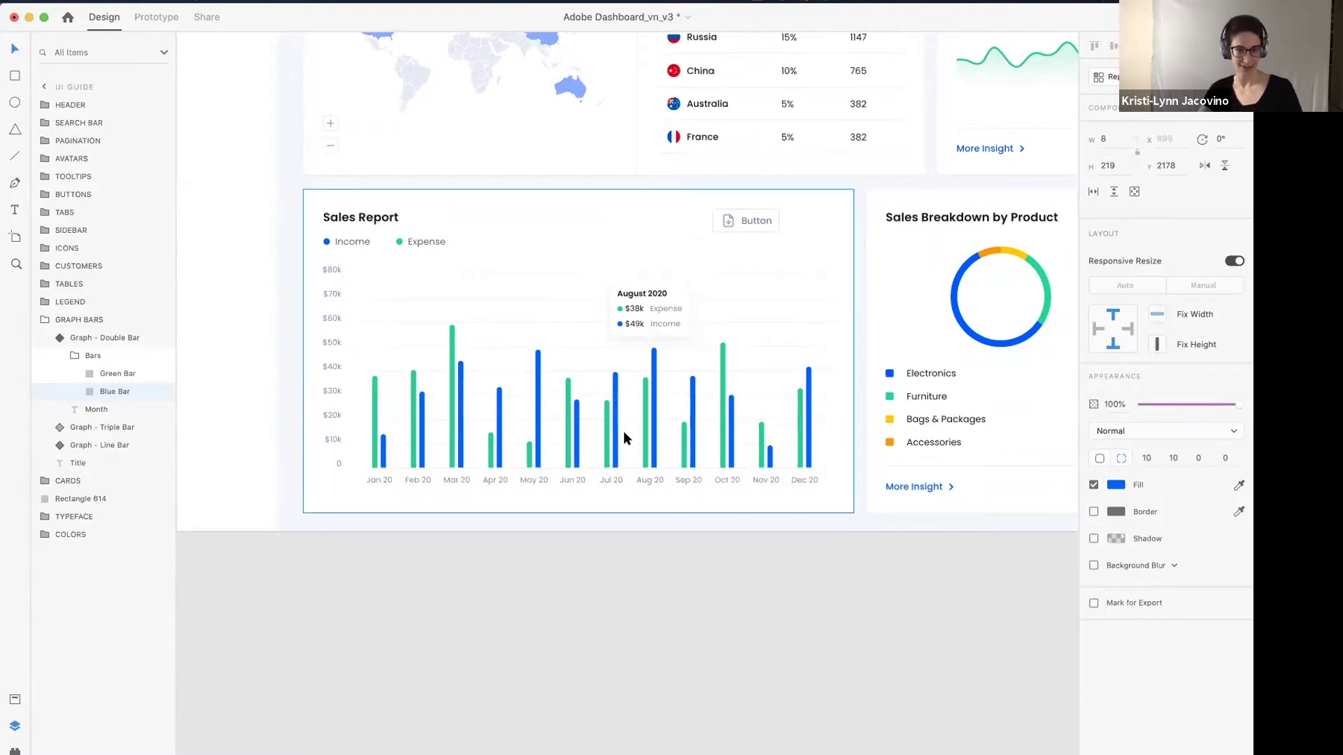
pyautogui.scroll(2, 570, 431)
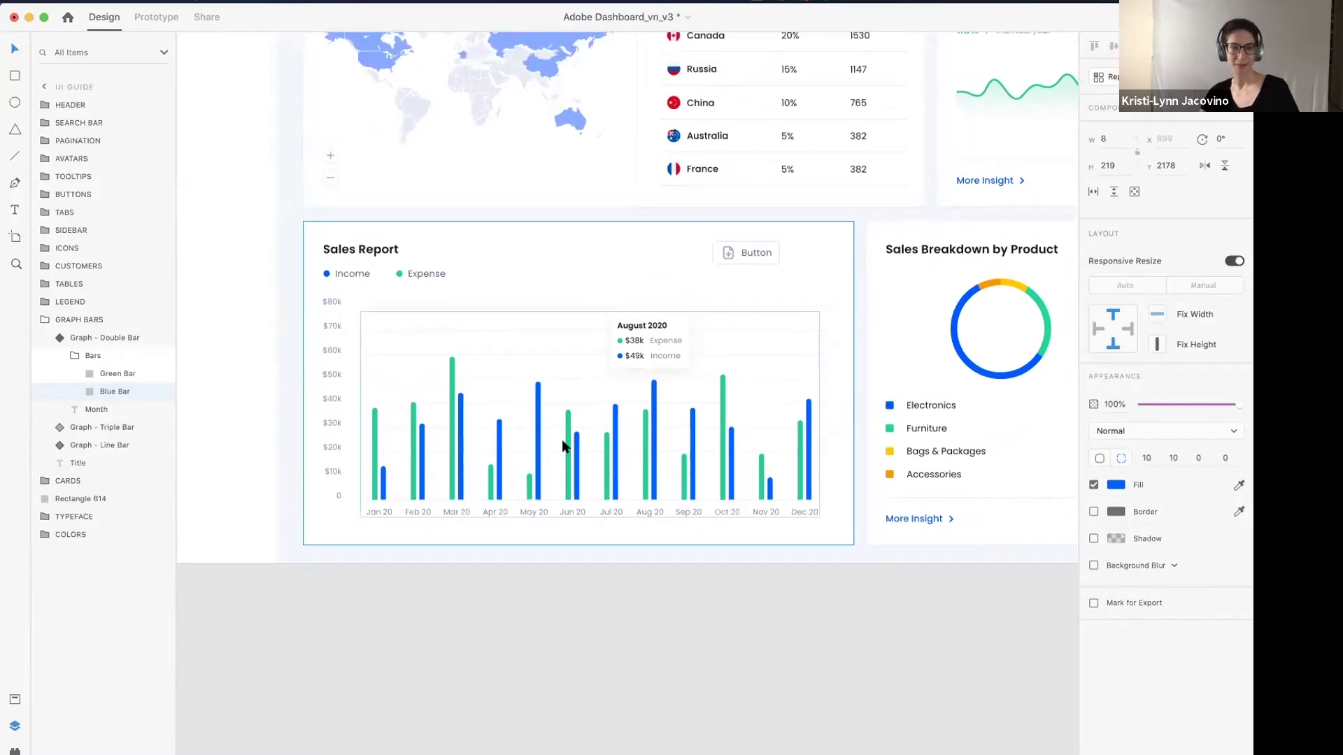
pyautogui.scroll(1, 505, 371)
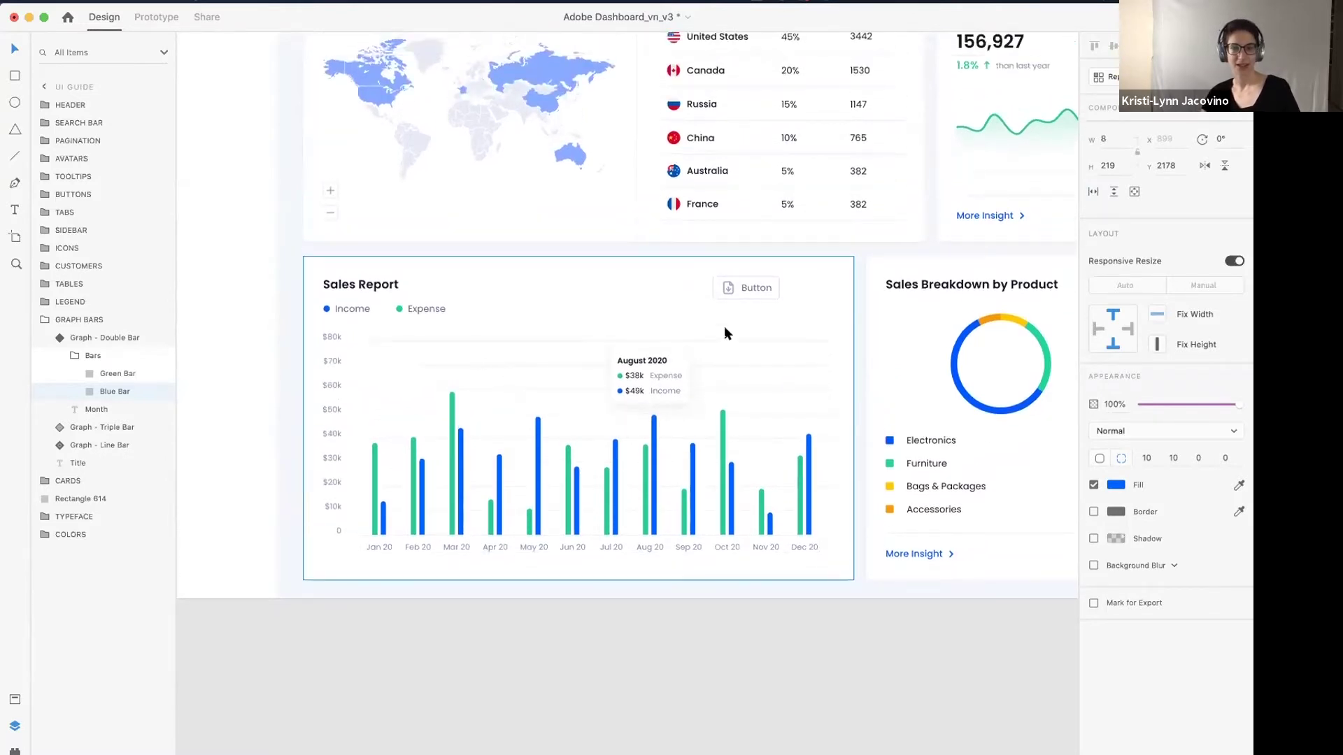
pyautogui.scroll(3, 589, 432)
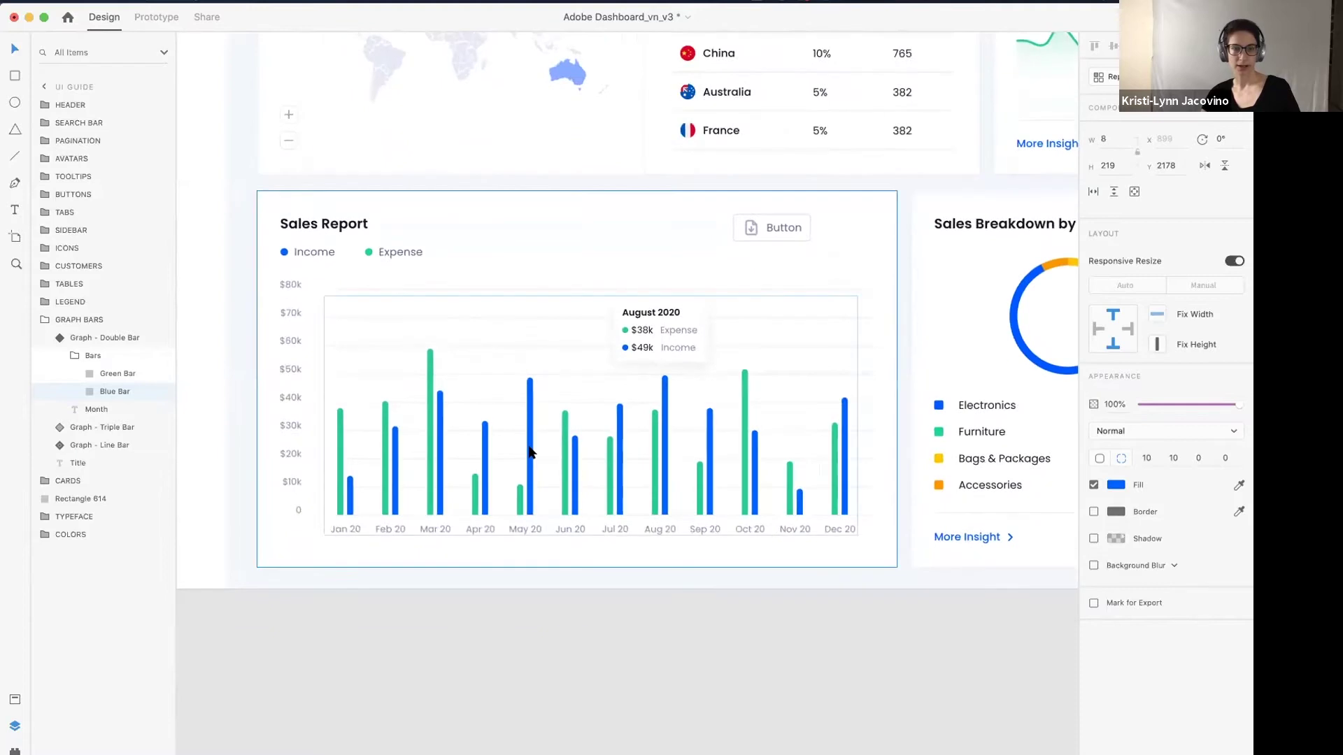
pyautogui.click(529, 452)
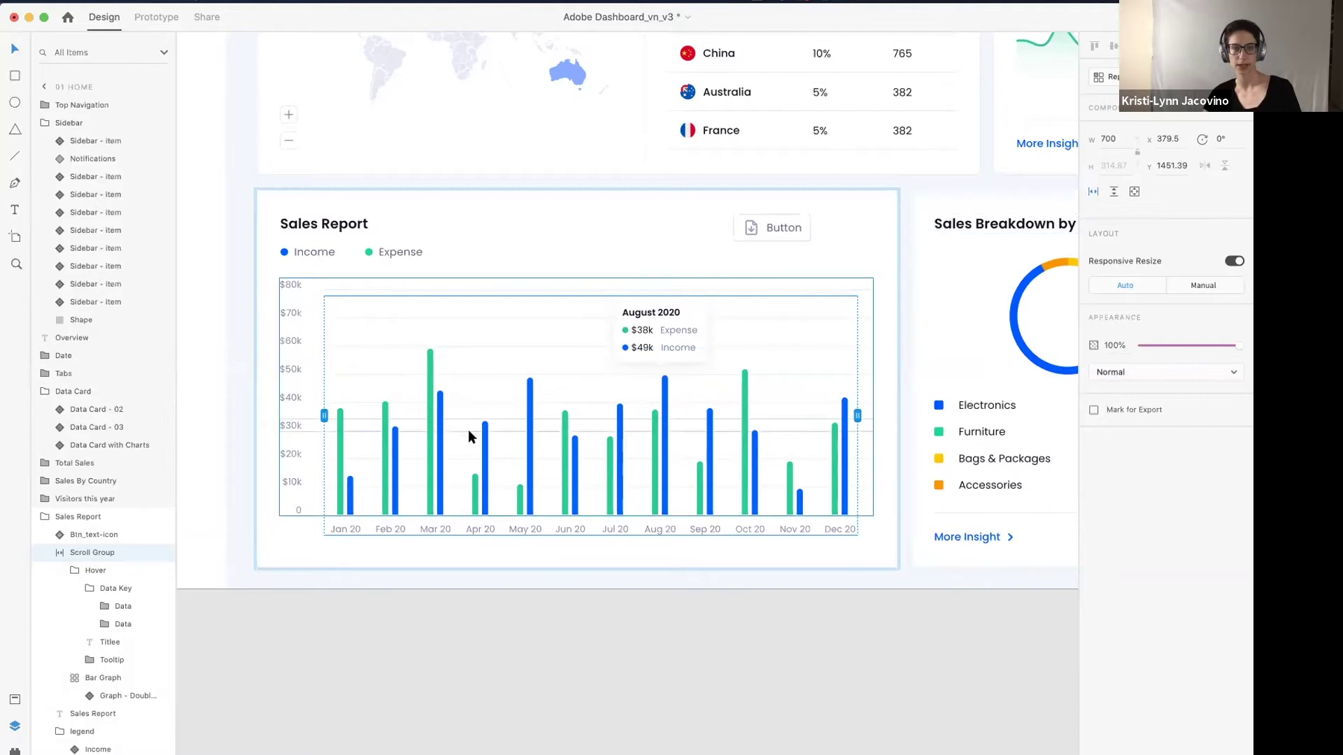
# - Open the Bar Graph repeat grid inside the Sales Report's scroll group and examine the months extending outside its viewport
pyautogui.click(557, 491)
pyautogui.doubleClick(566, 491)
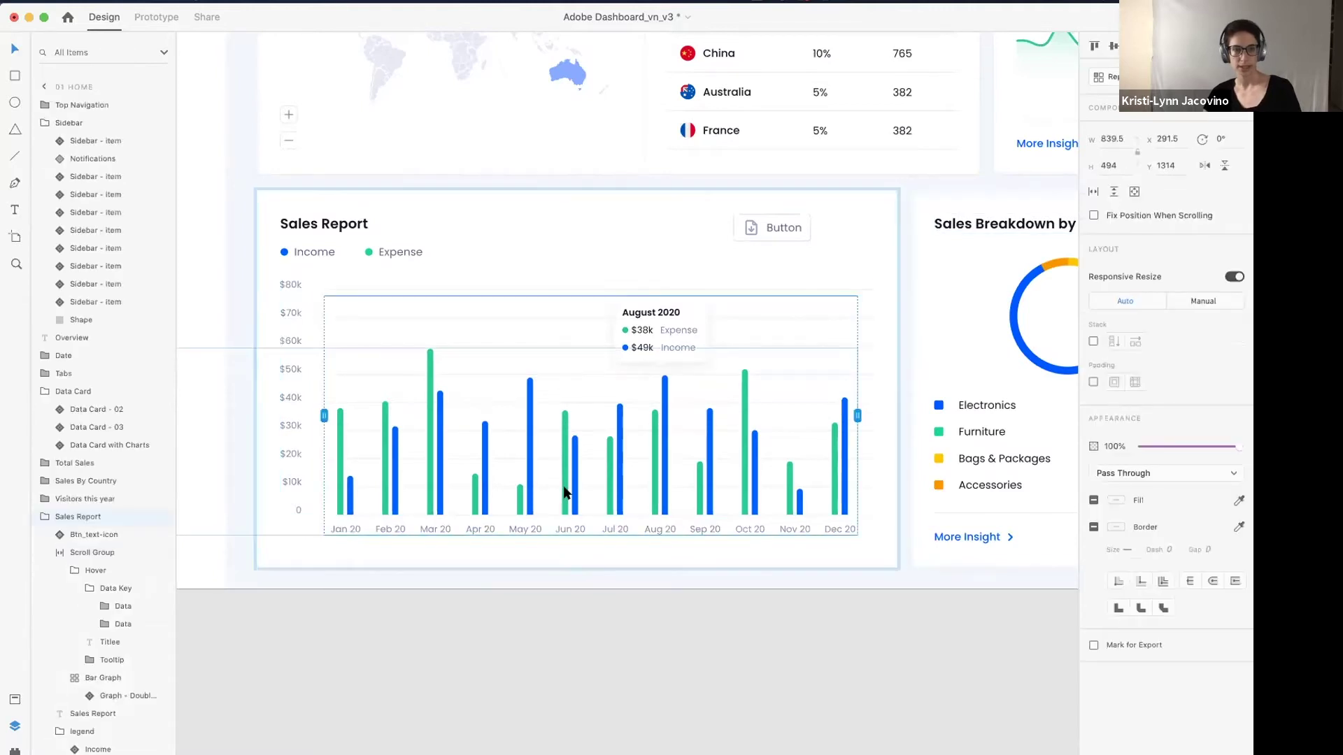
pyautogui.hscroll(-3, 565, 489)
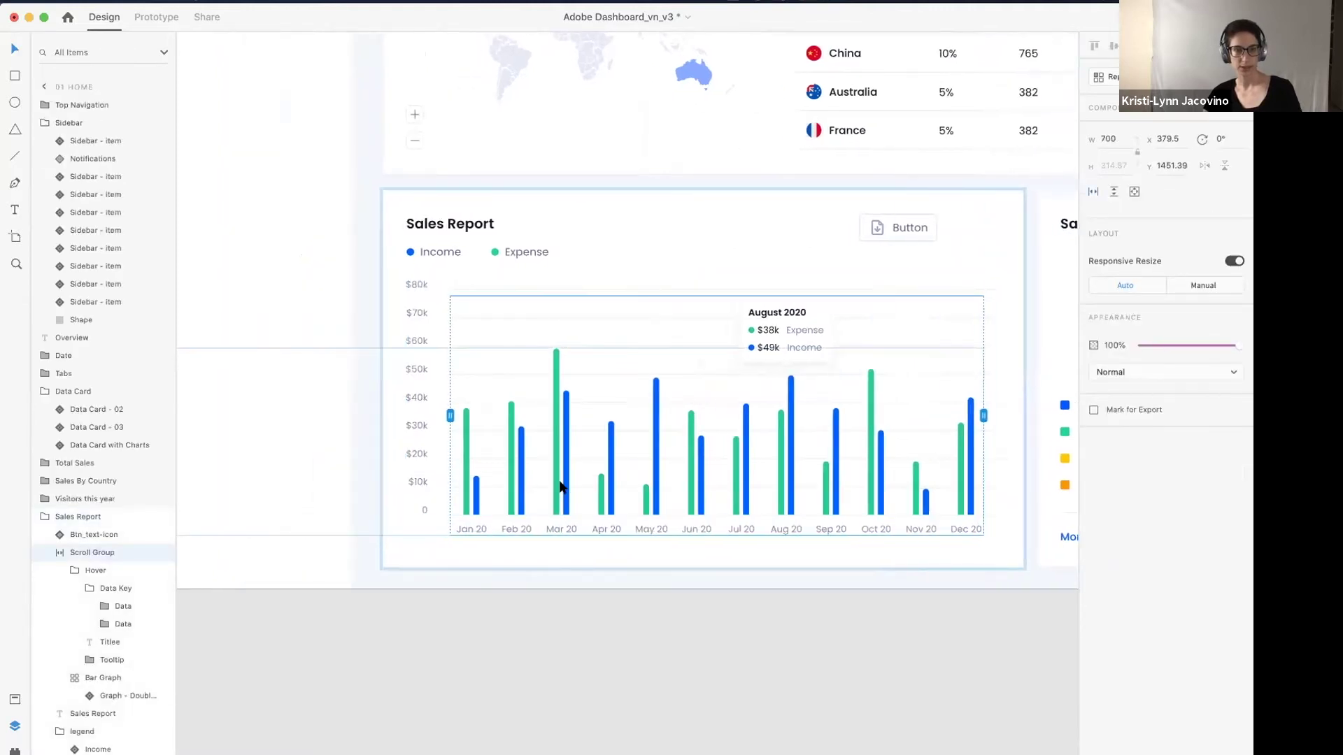
pyautogui.doubleClick(557, 488)
pyautogui.hscroll(-7, 558, 489)
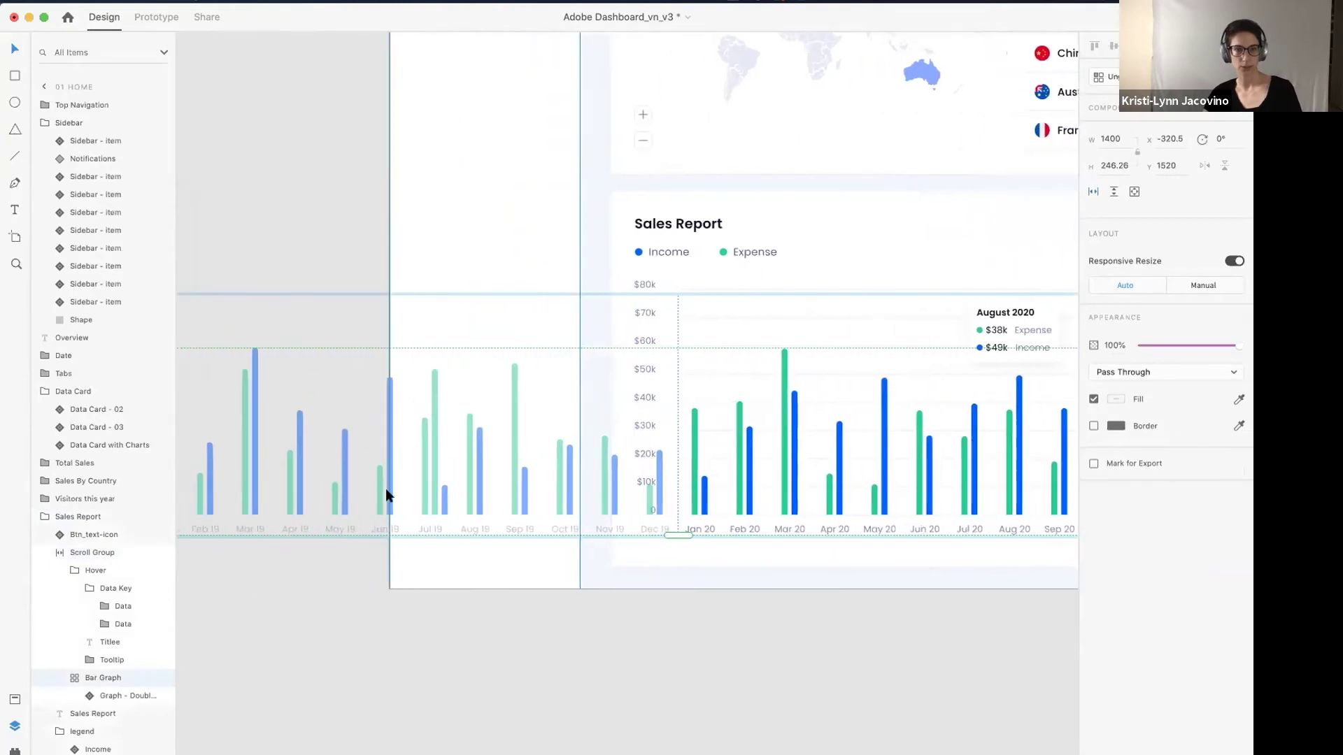
pyautogui.hscroll(-4, 363, 489)
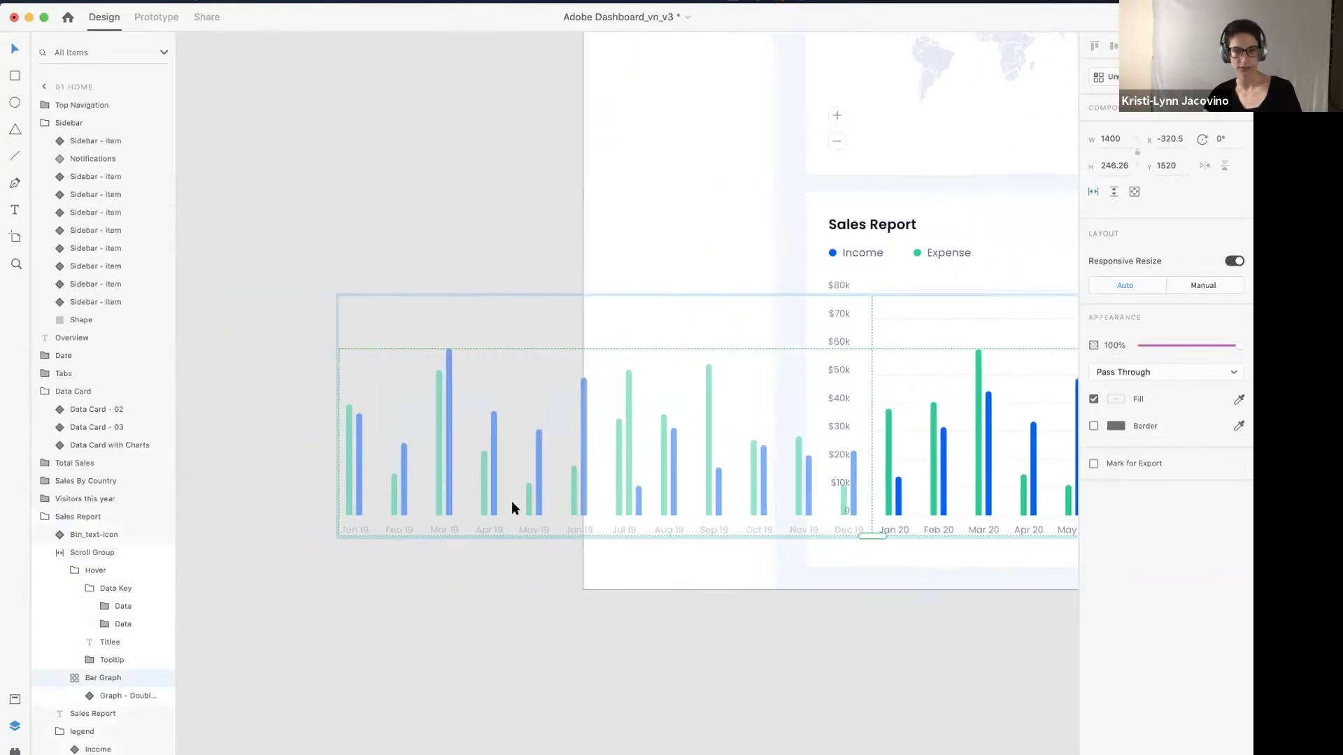
pyautogui.hscroll(12, 700, 500)
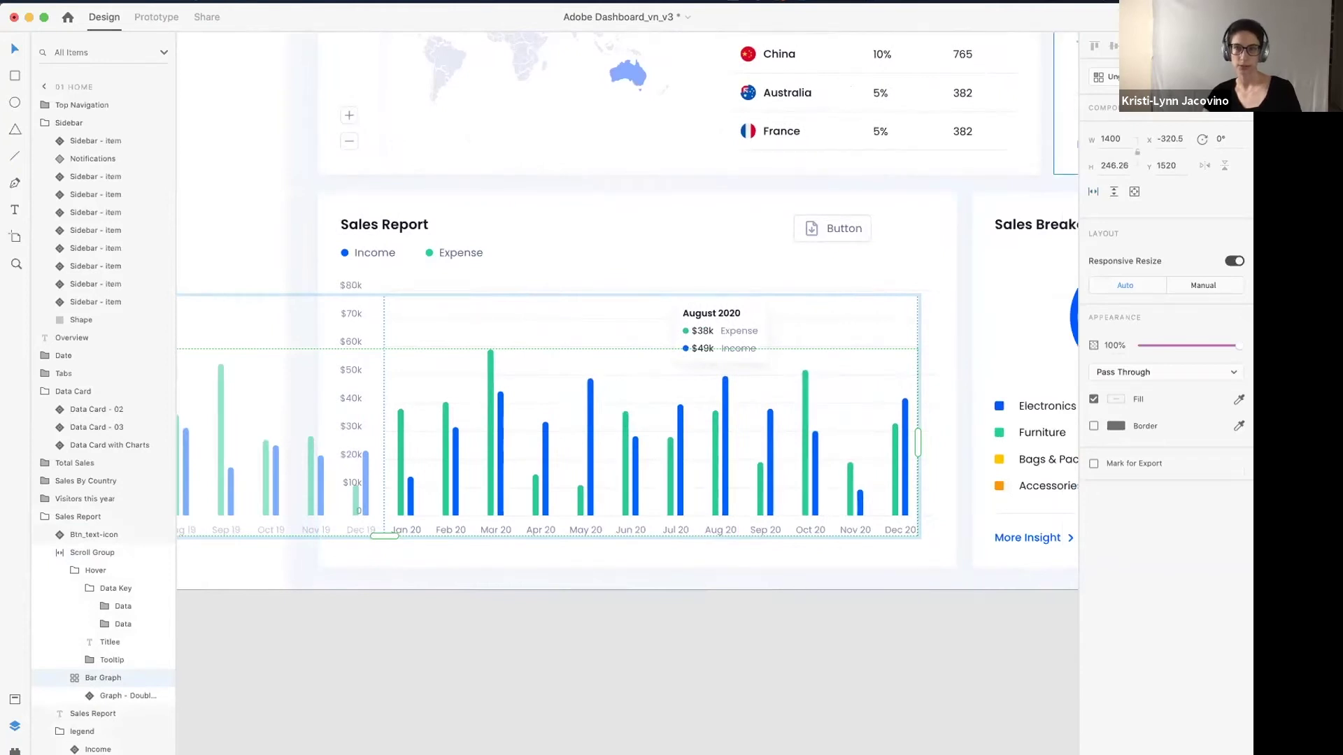
# - Preview the Home artboard and scroll the Sales Report graph horizontally back through the 2019 months and forward to December 2020
pyautogui.press('super+Return')
pyautogui.scroll(-8, 647, 420)
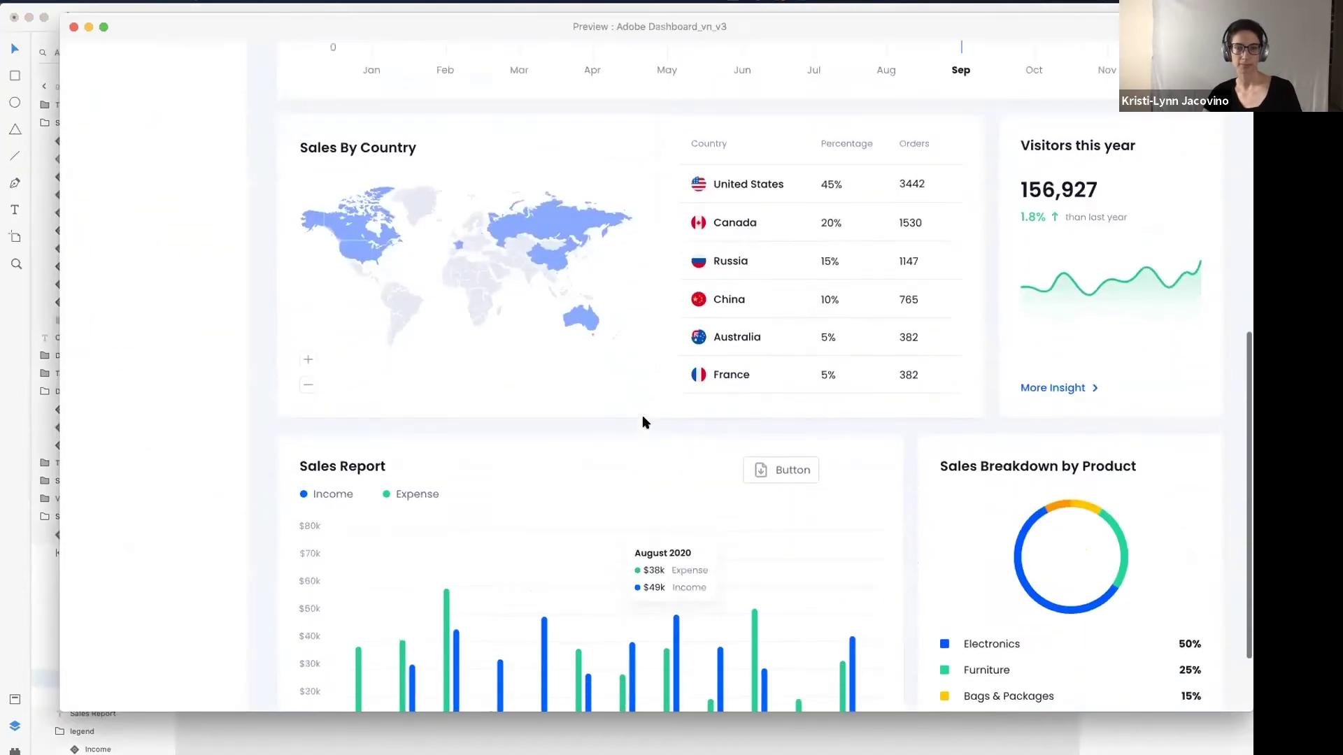
pyautogui.scroll(-3, 642, 424)
pyautogui.click(580, 585)
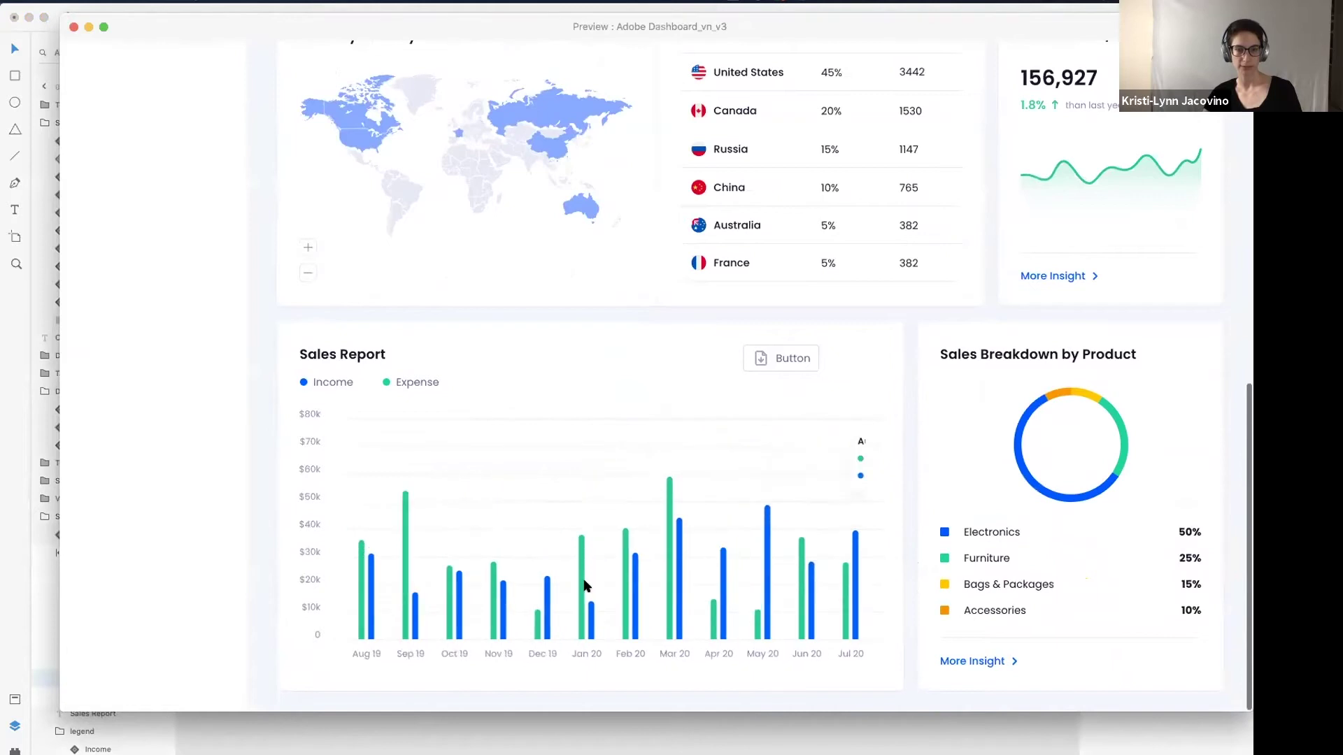
pyautogui.click(588, 584)
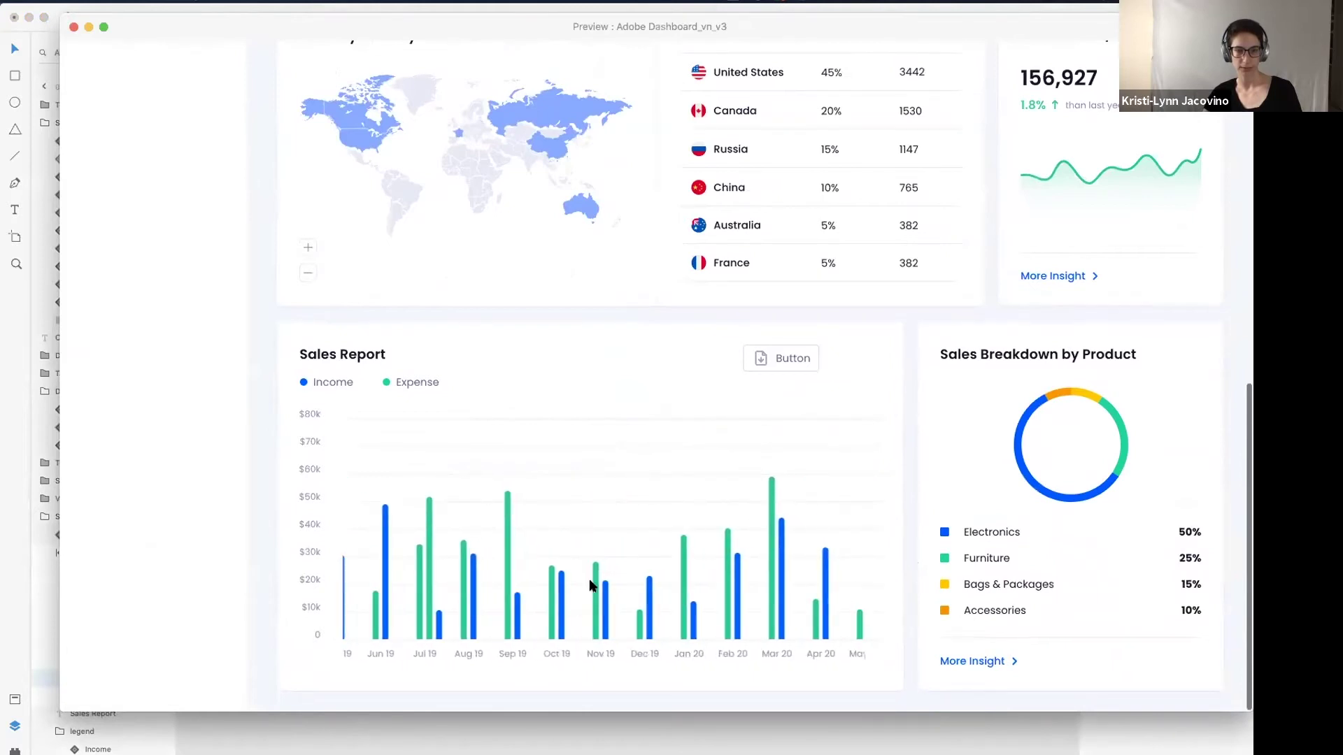
pyautogui.click(650, 594)
pyautogui.click(654, 593)
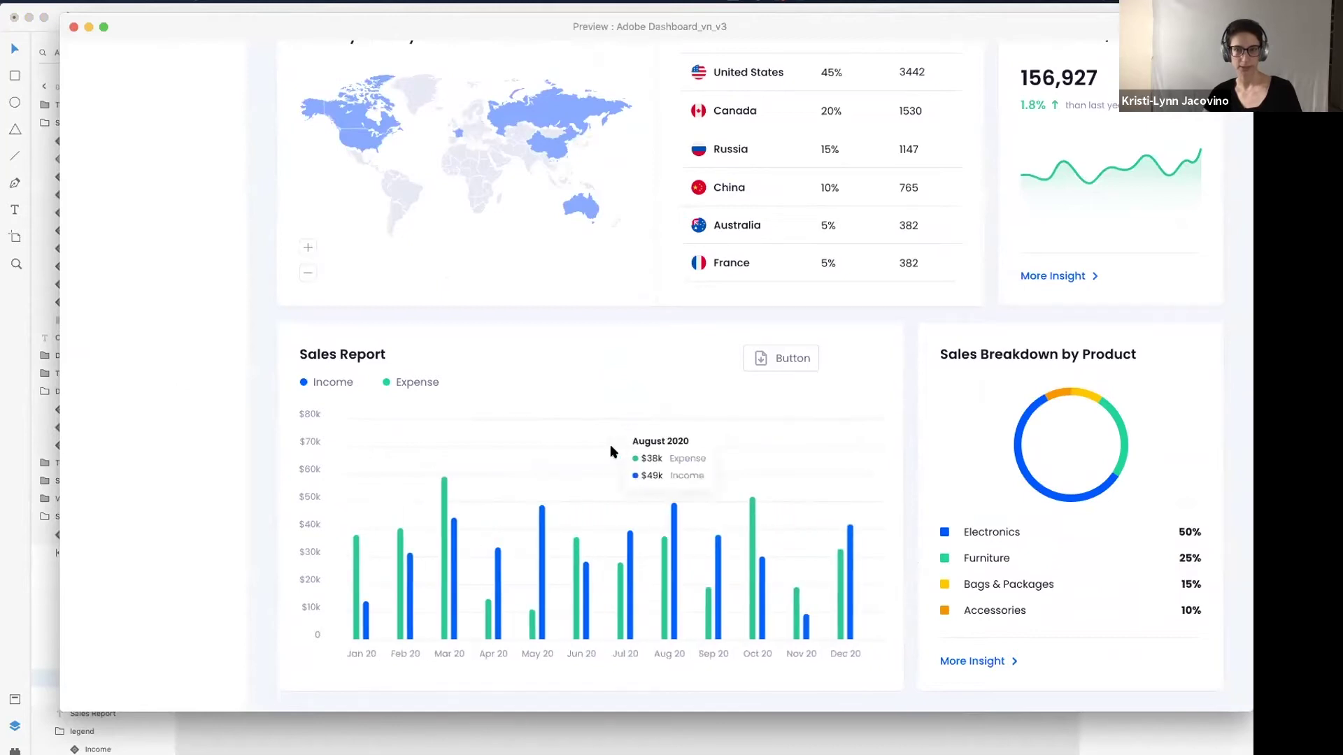
# - Review the remaining Home dashboard cards up to the Overview header in the preview, then close the preview
pyautogui.scroll(3, 554, 242)
pyautogui.scroll(5, 554, 266)
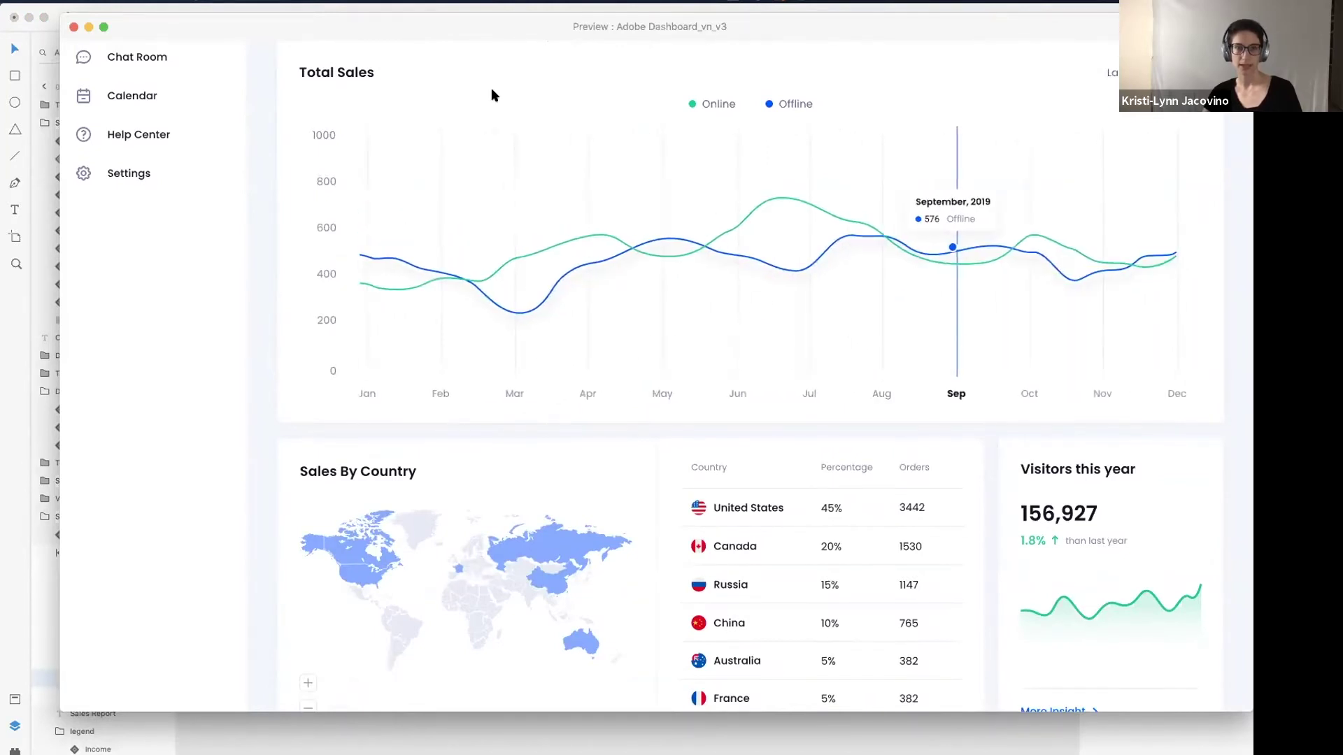
pyautogui.scroll(5, 509, 201)
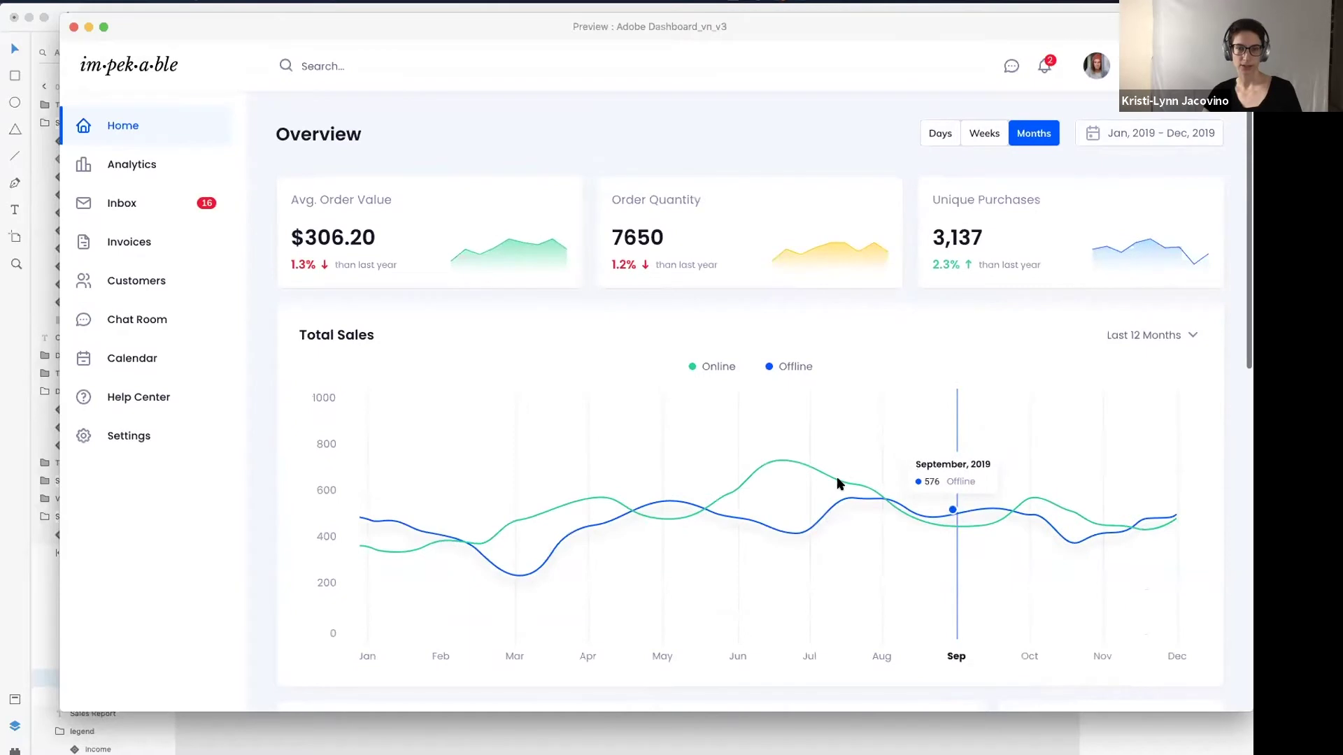
pyautogui.click(72, 26)
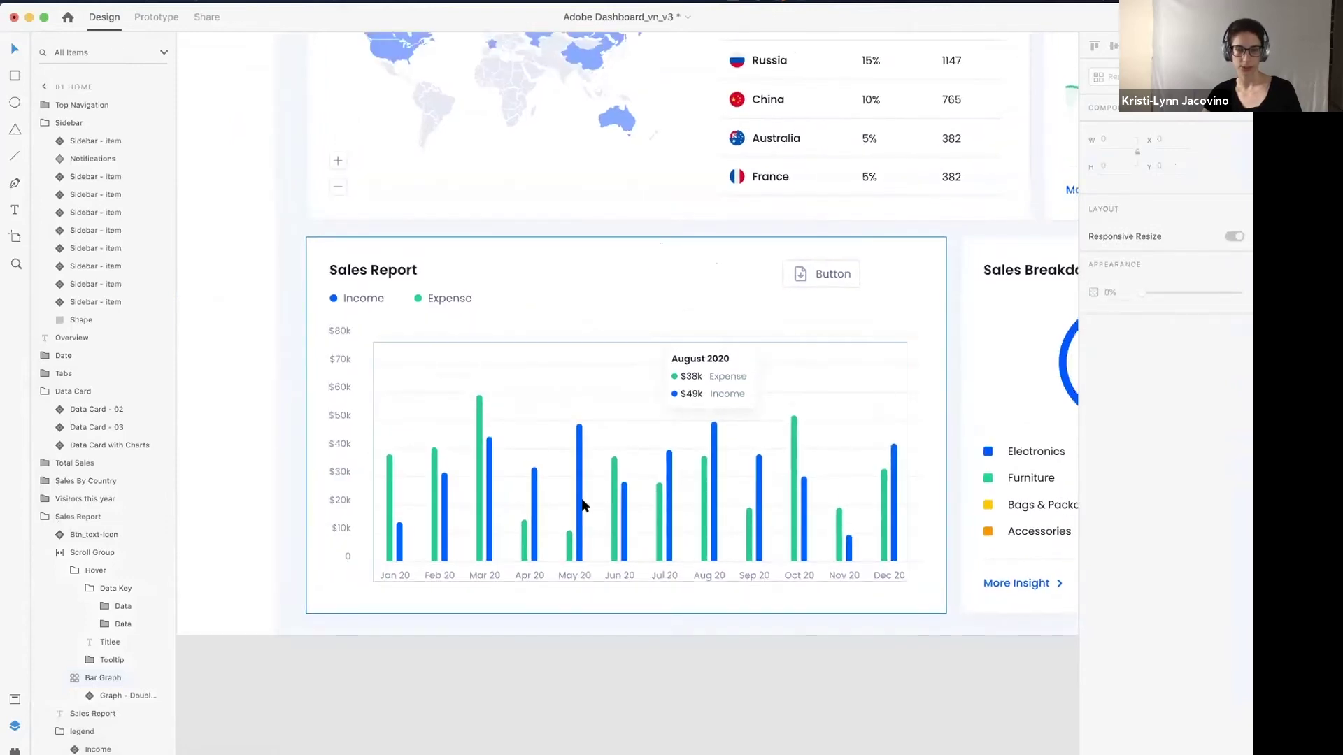
# - Check the scroll direction options of the Sales Report's scroll group and select the Analytics artboard's Analytics Traffic Channels & Goal table
pyautogui.click(795, 485)
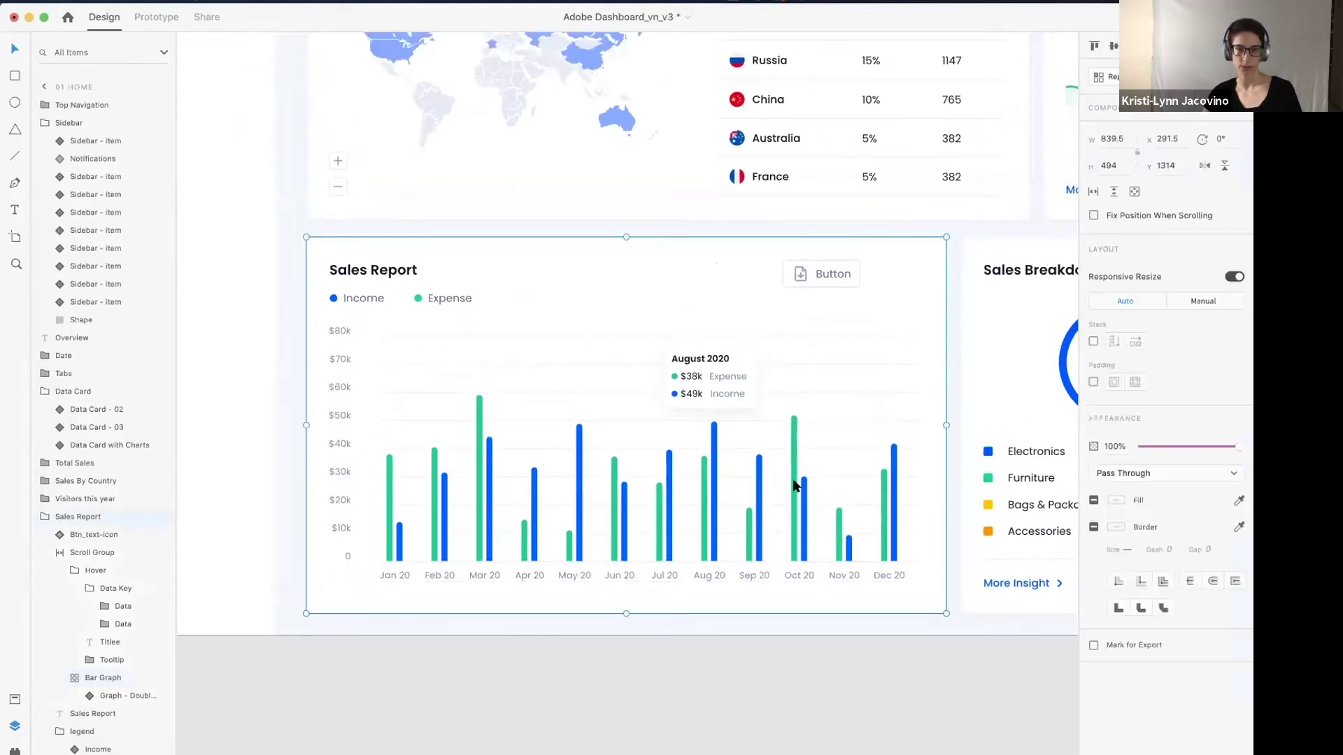
pyautogui.doubleClick(796, 485)
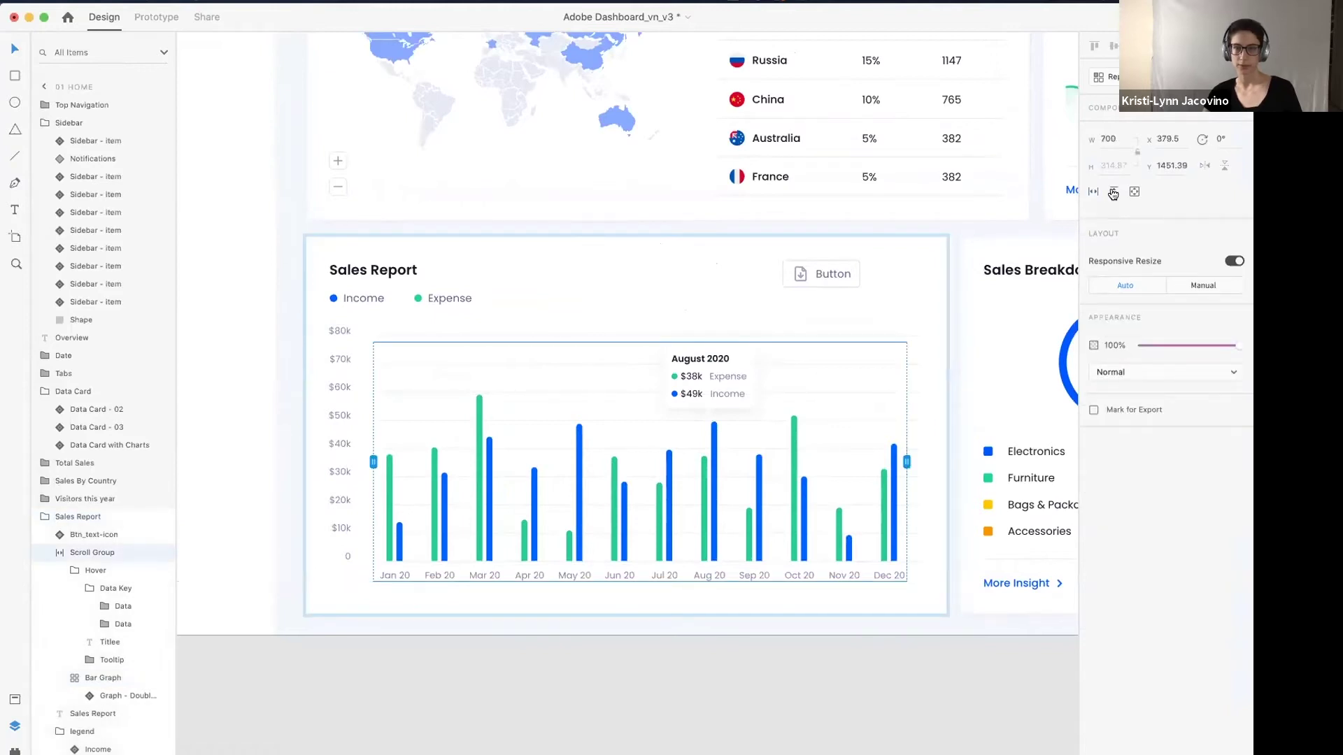
pyautogui.click(963, 232)
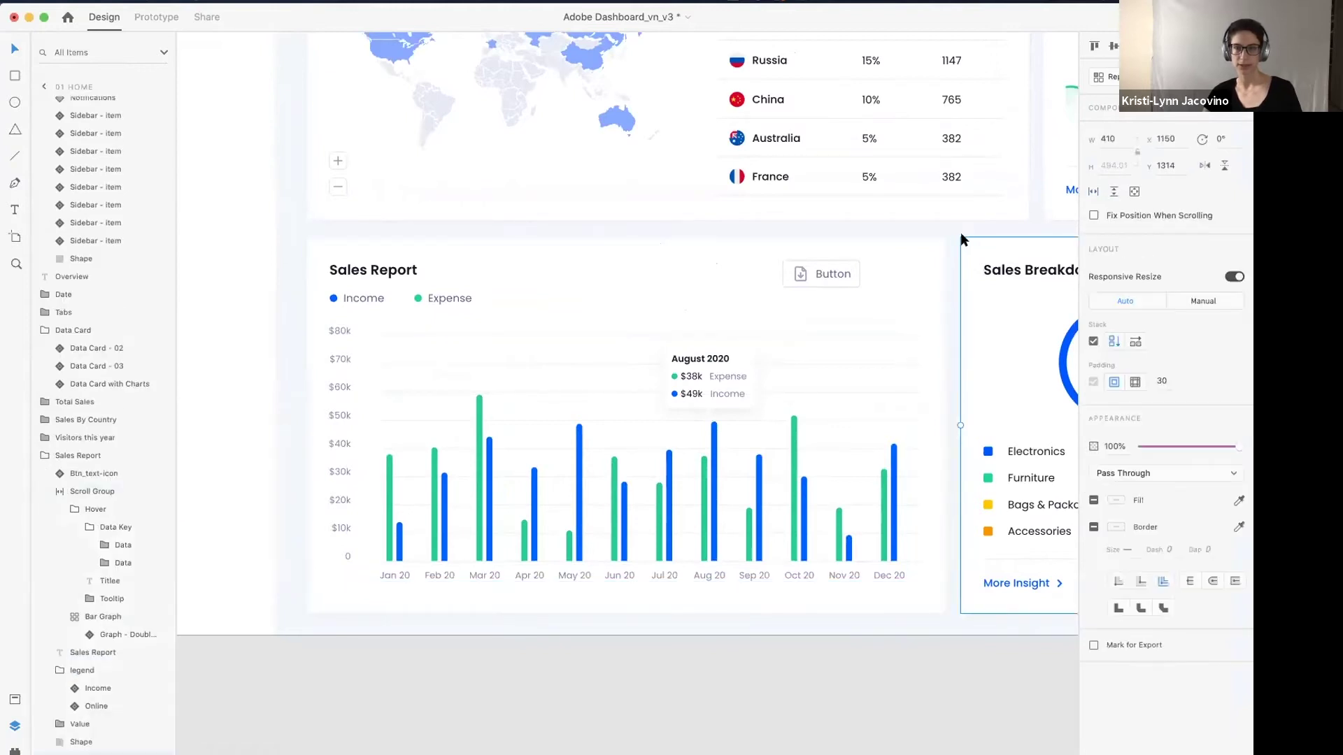
pyautogui.hscroll(10, 955, 240)
pyautogui.click(851, 297)
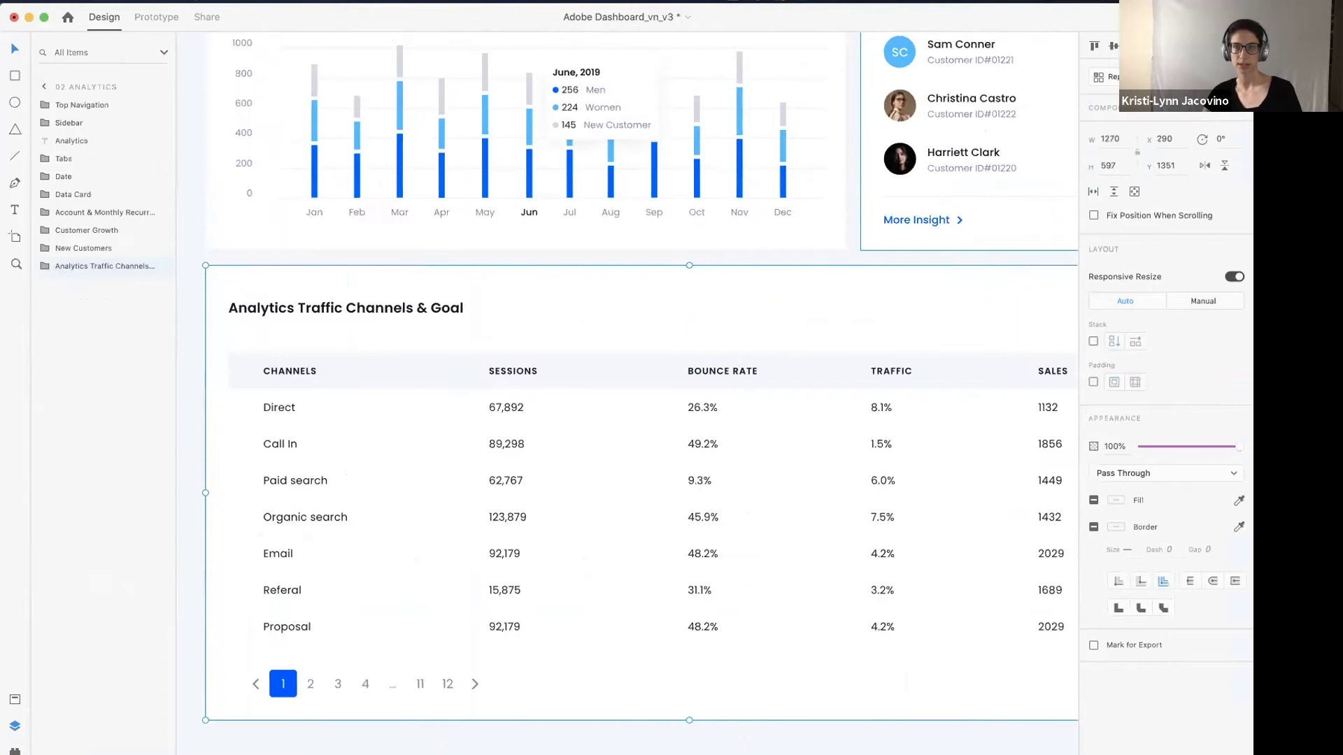
# - Preview the Analytics artboard and scroll the rows of the Analytics Traffic Channels & Goal table vertically in both directions
pyautogui.press('super+Return')
pyautogui.scroll(-10, 699, 454)
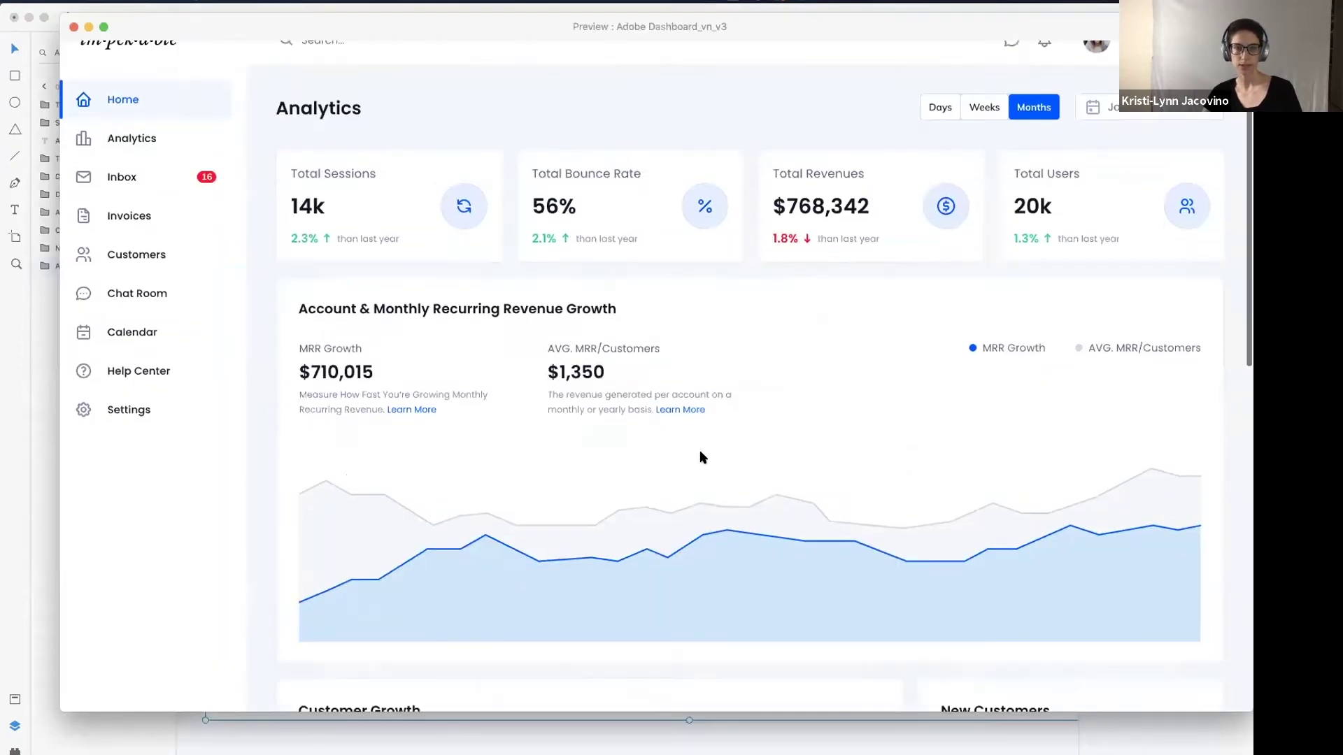
pyautogui.scroll(-3, 615, 465)
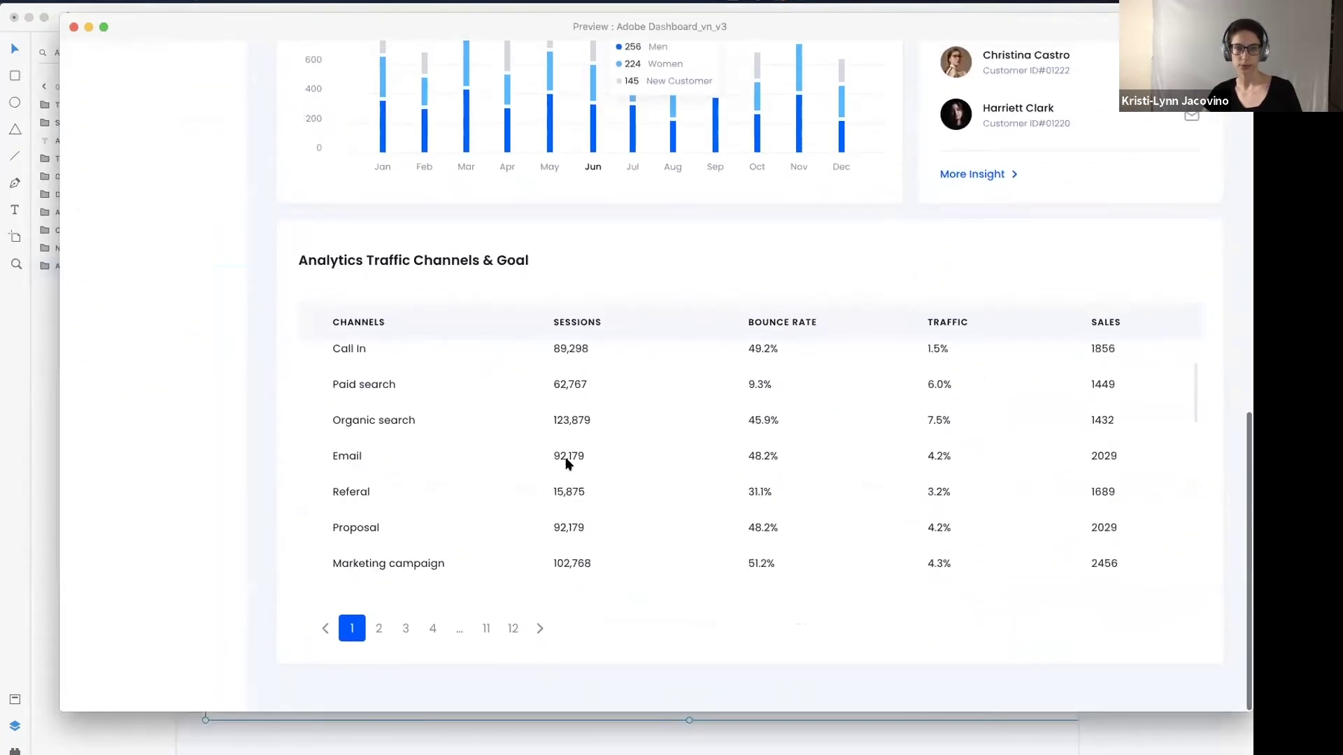
pyautogui.scroll(2, 568, 464)
pyautogui.scroll(-2, 569, 464)
pyautogui.scroll(2, 569, 464)
pyautogui.scroll(-2, 570, 465)
pyautogui.scroll(2, 570, 466)
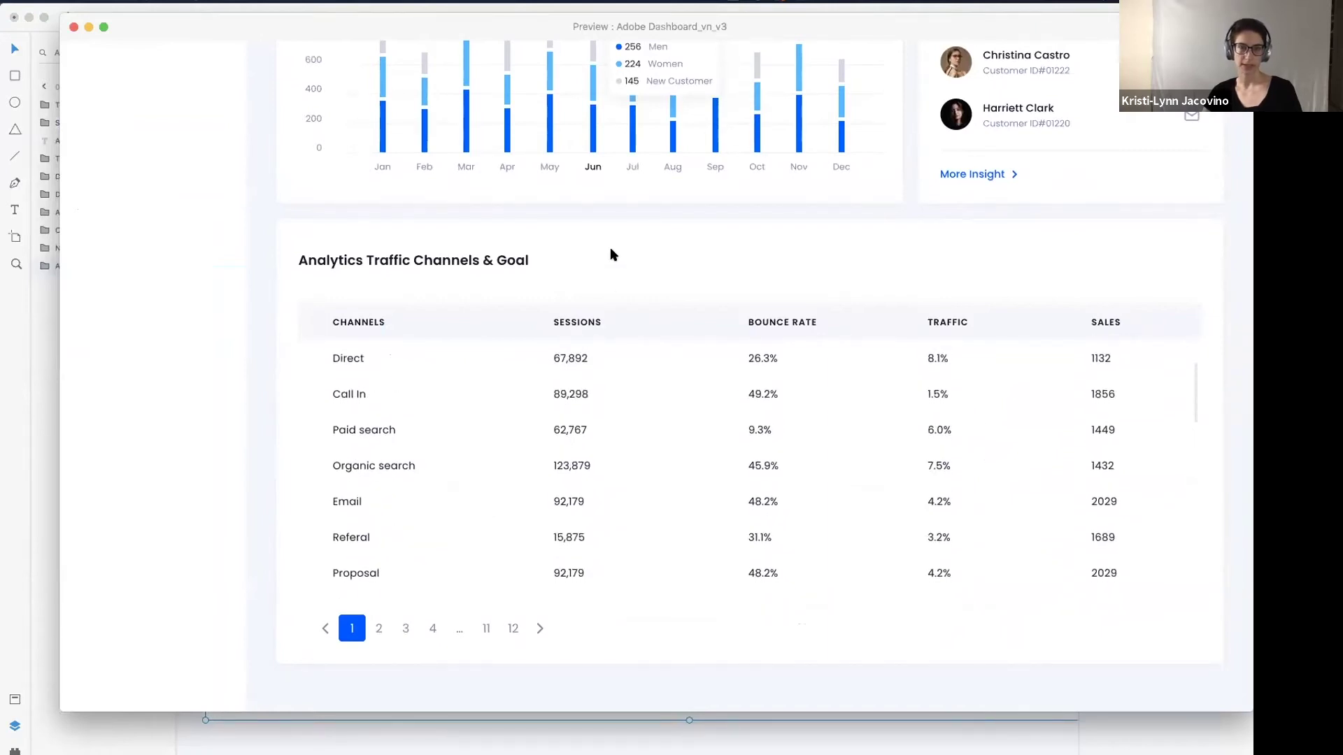
# - Look over the charts and cards above the Analytics table in the preview, then close the preview
pyautogui.scroll(3, 607, 250)
pyautogui.scroll(1, 625, 292)
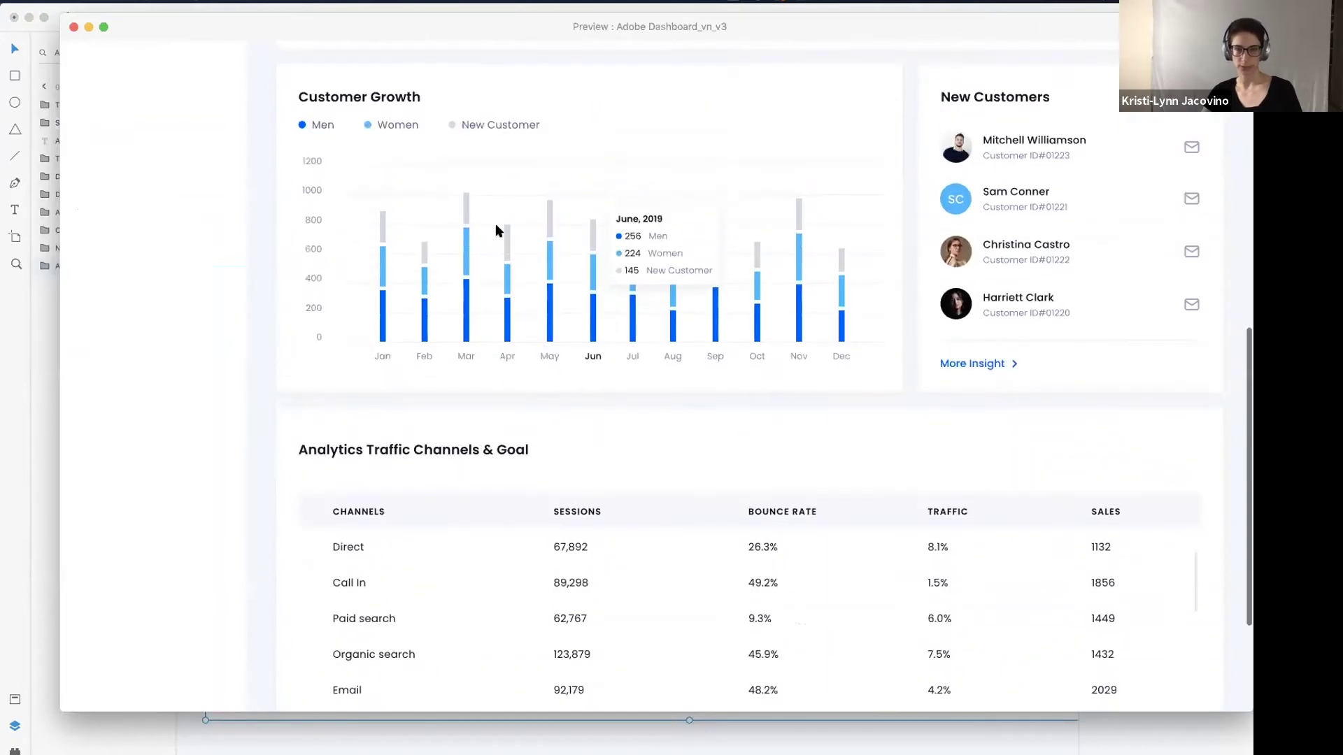
pyautogui.scroll(10, 762, 489)
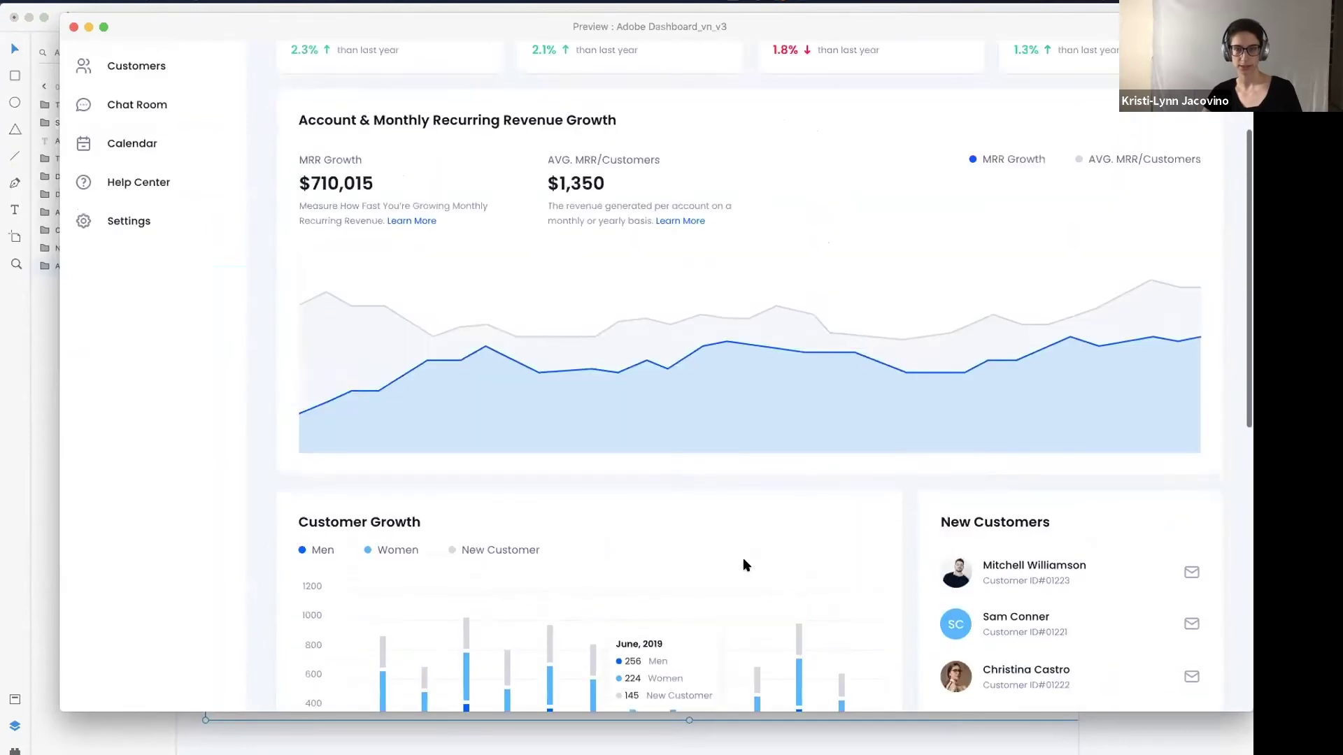
pyautogui.scroll(3, 746, 559)
pyautogui.click(74, 27)
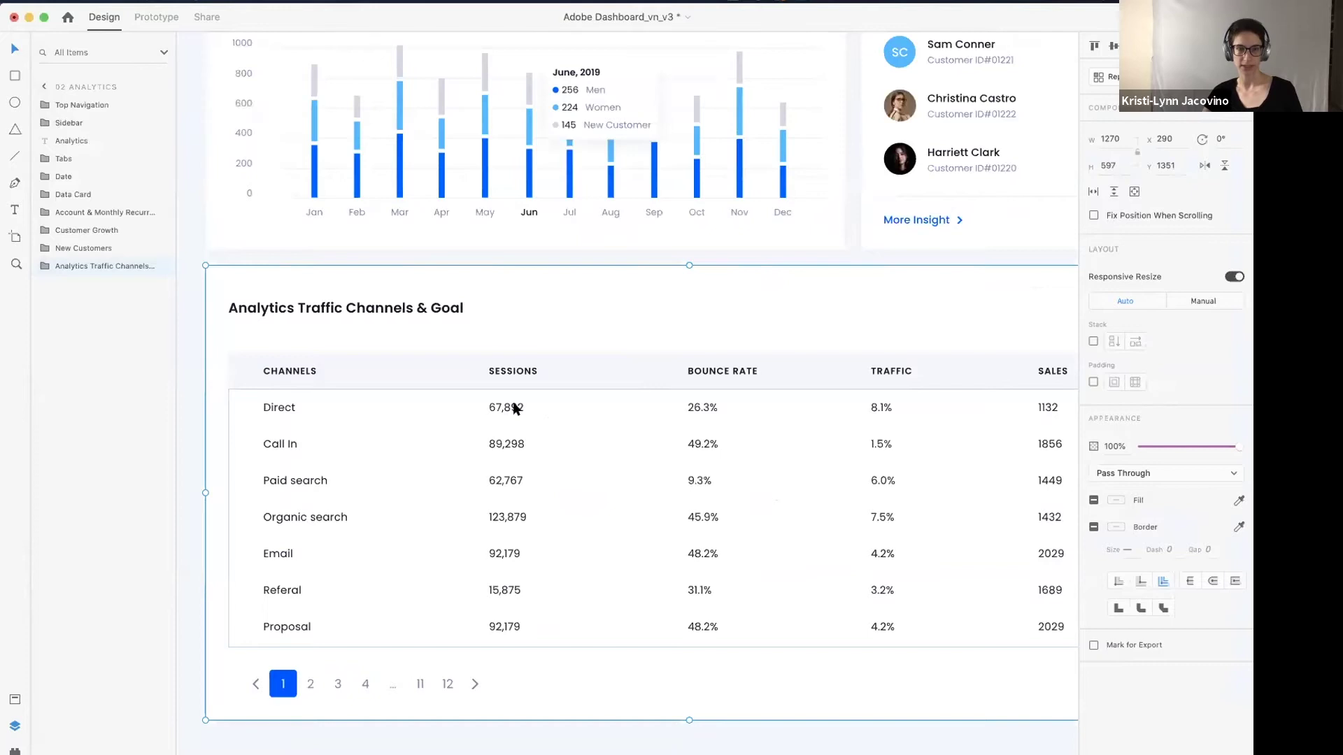
# - Shorten the vertical scroll group of the Analytics Traffic Channels & Goal table to a height of 192, ending below Organic search
pyautogui.doubleClick(514, 408)
pyautogui.scroll(-4, 527, 402)
pyautogui.hscroll(3, 527, 401)
pyautogui.hscroll(-2, 535, 341)
pyautogui.click(1113, 193)
pyautogui.moveTo(658, 520); pyautogui.dragTo(667, 407)
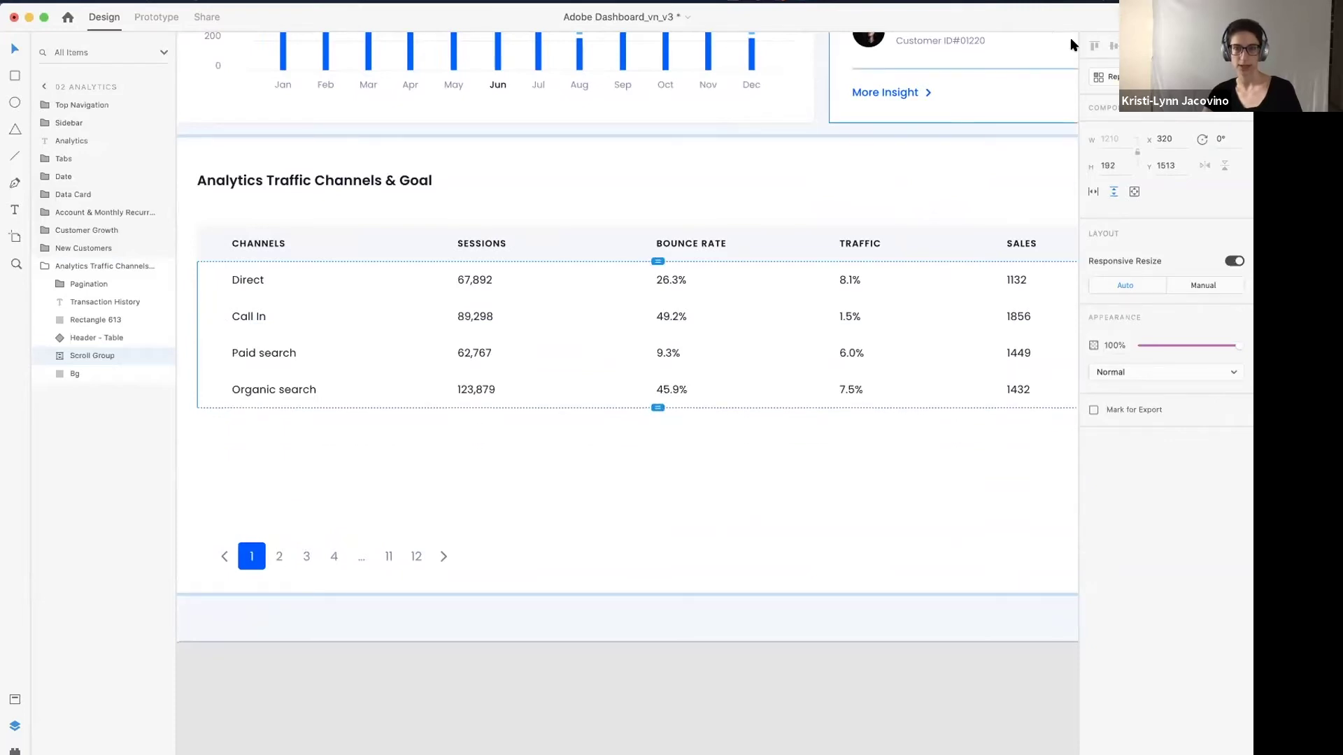
# - Preview the shortened Analytics table, scroll its rows within the smaller viewport, and close the preview
pyautogui.press('super+Return')
pyautogui.scroll(-10, 727, 467)
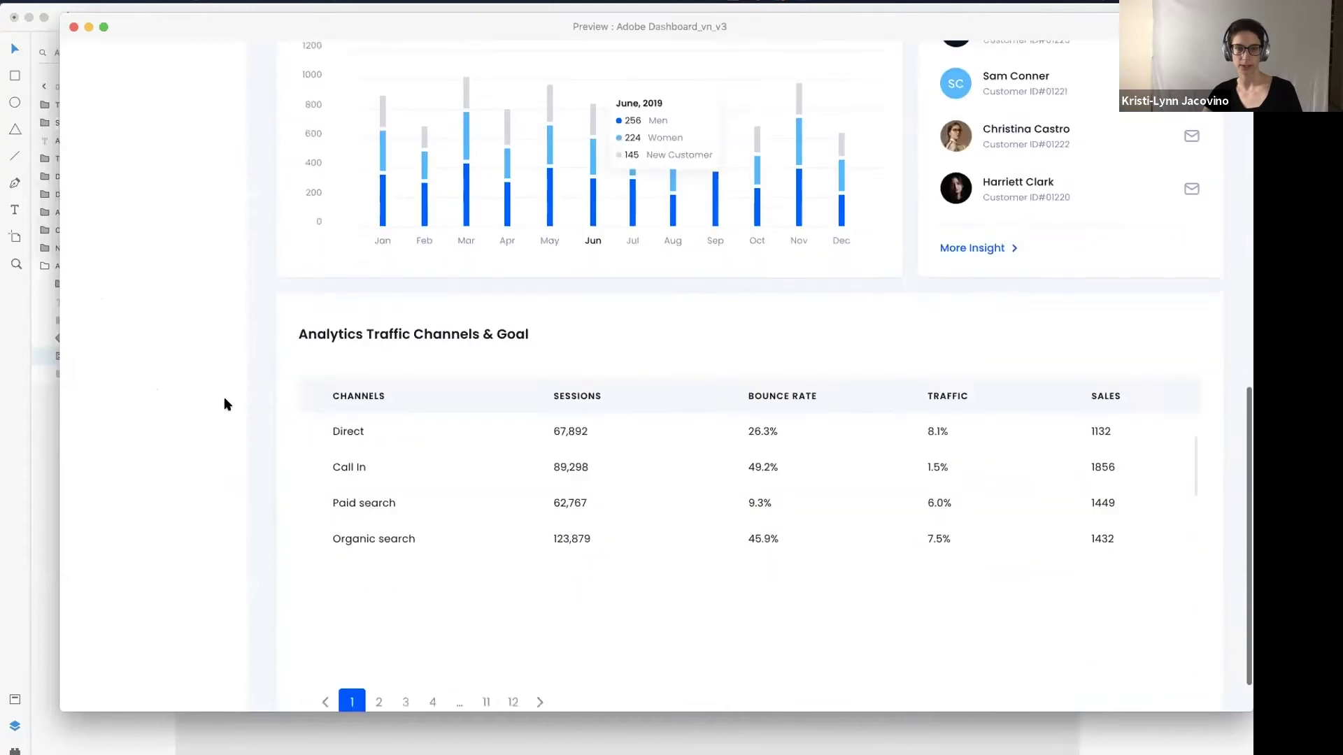
pyautogui.scroll(-5, 568, 439)
pyautogui.scroll(5, 569, 439)
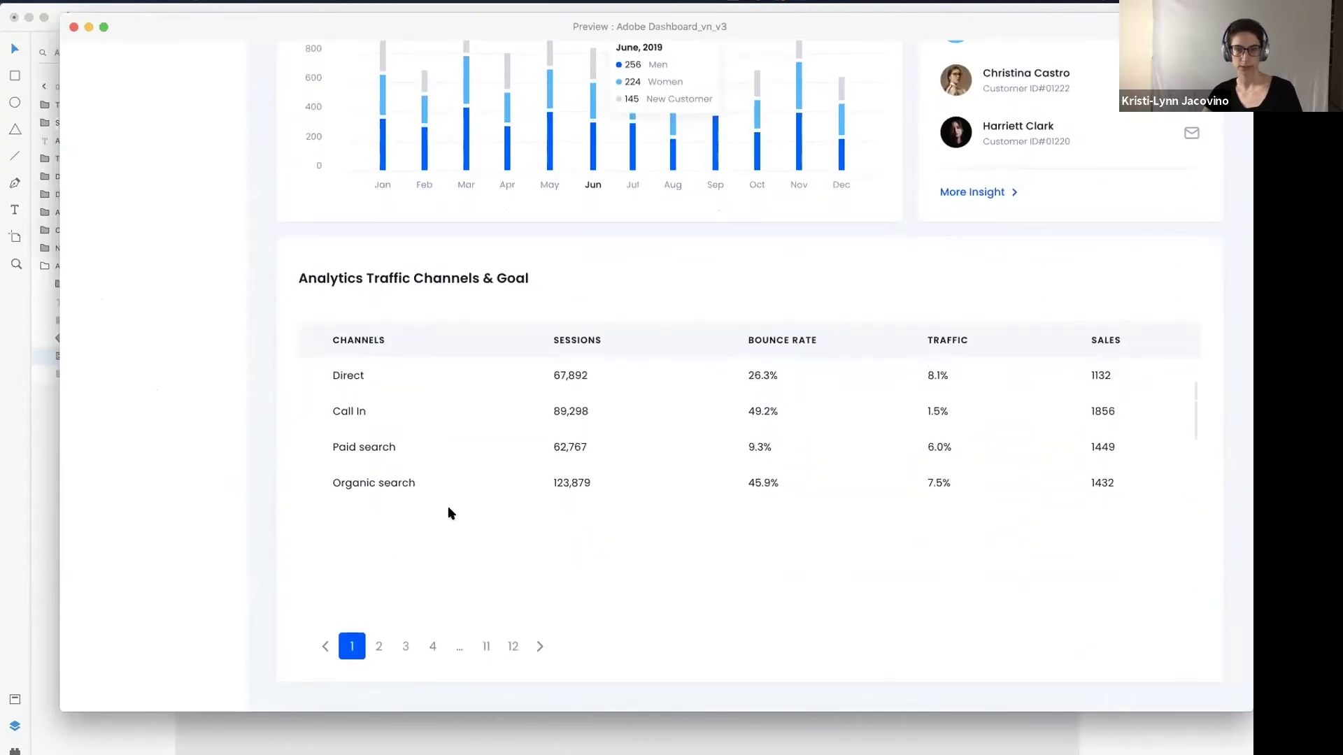
pyautogui.scroll(-5, 555, 422)
pyautogui.scroll(5, 548, 410)
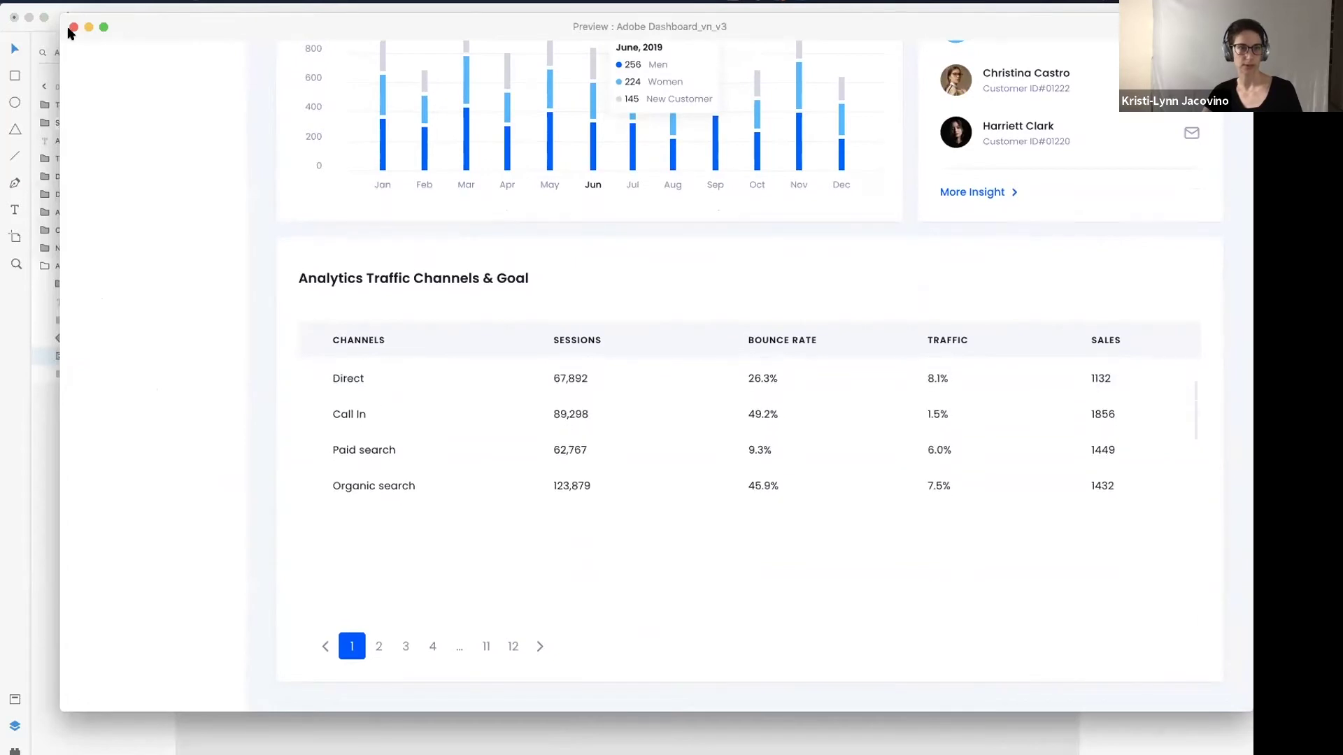
pyautogui.click(73, 28)
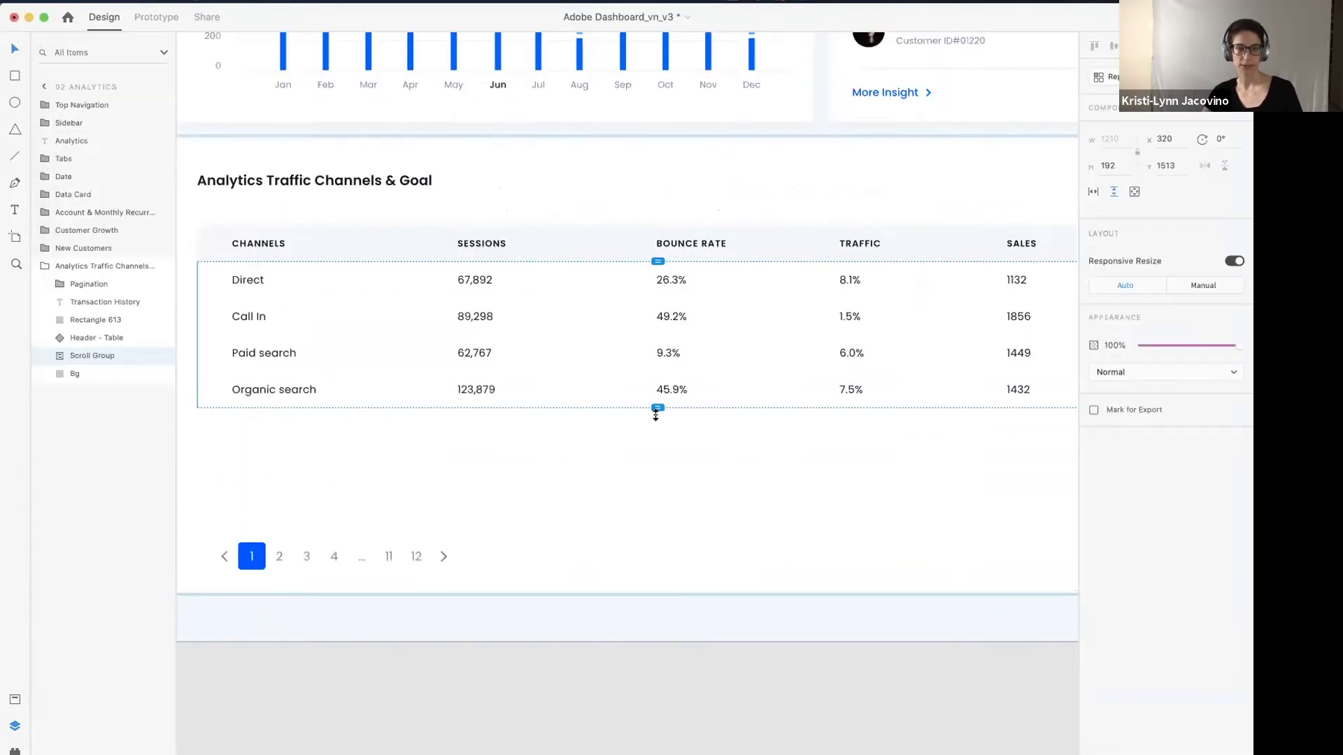
# - Extend the Analytics table's scroll group to a height of 340, down to the Proposal row, and deselect it
pyautogui.moveTo(655, 408); pyautogui.dragTo(657, 519)
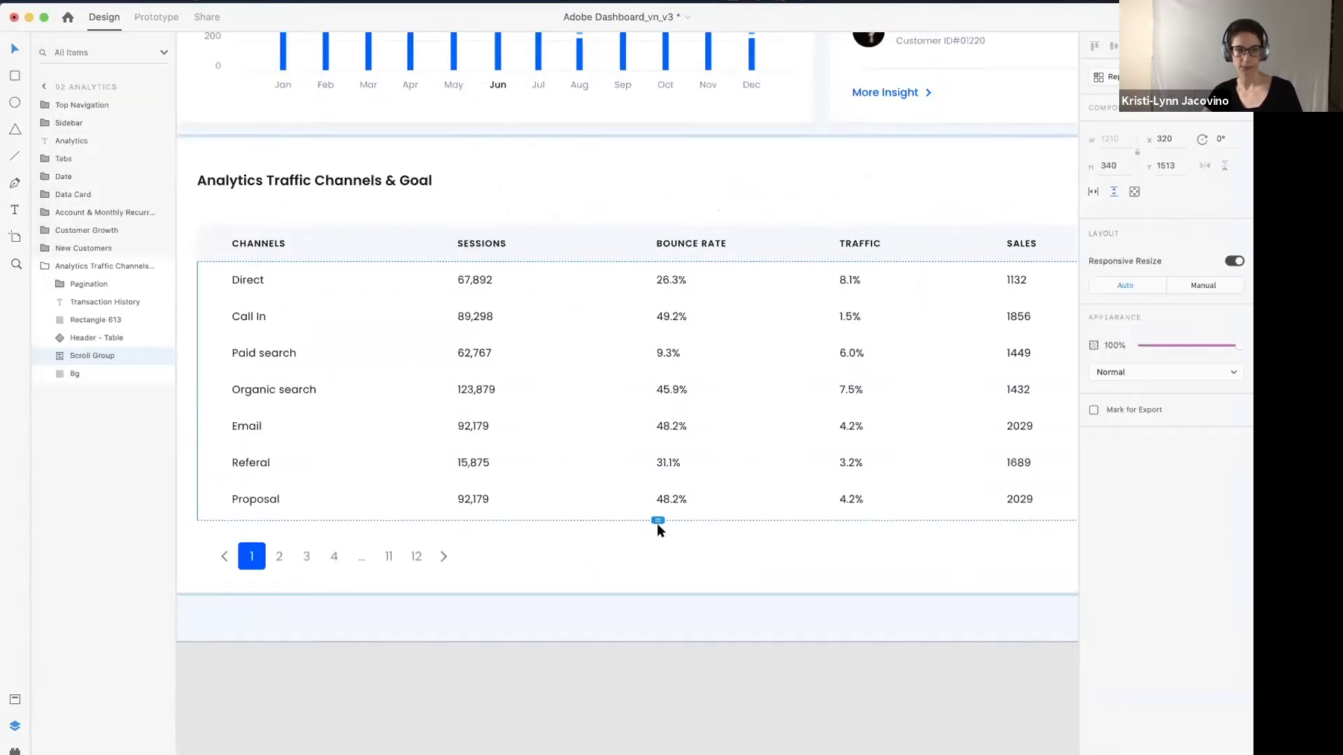
pyautogui.click(656, 524)
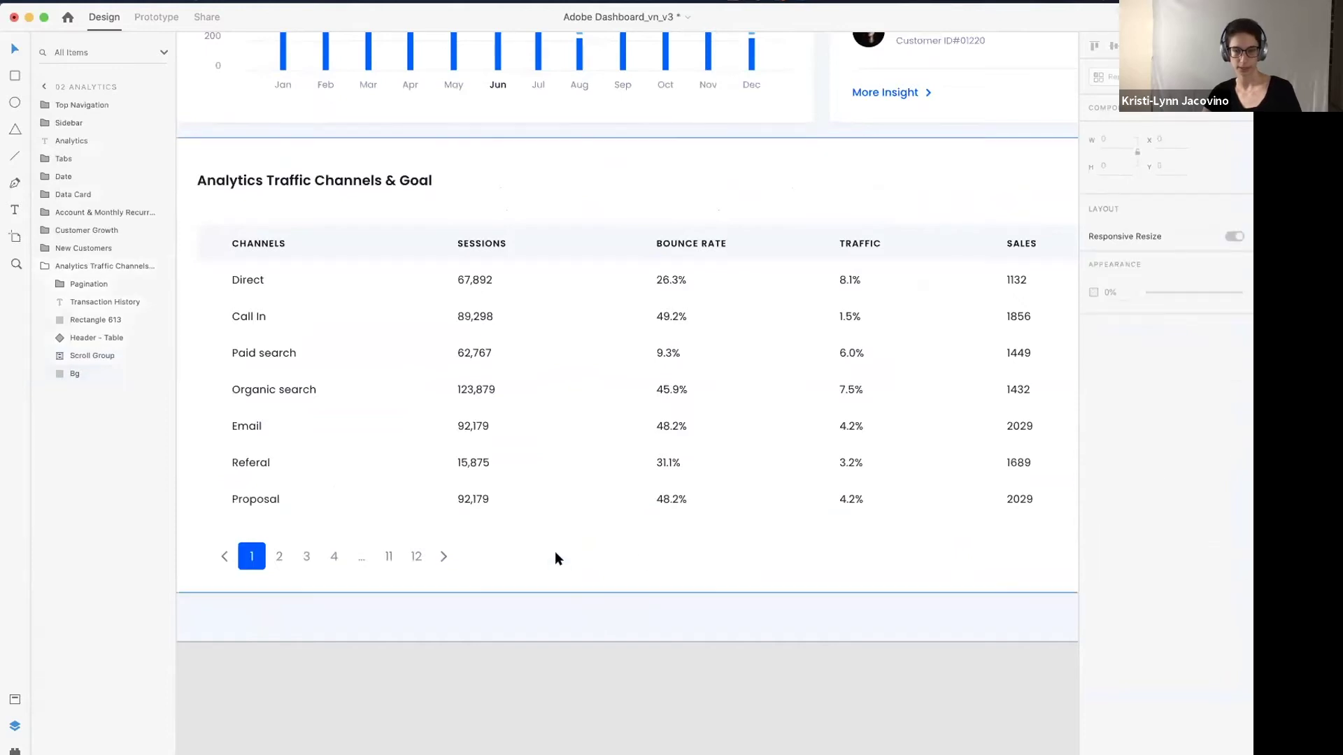
# - Select the Days/Weeks/Months Tabs group on the Home artboard and expand it and its Tab Group in the layer list
pyautogui.press('super+Return')
pyautogui.scroll(-6, 555, 540)
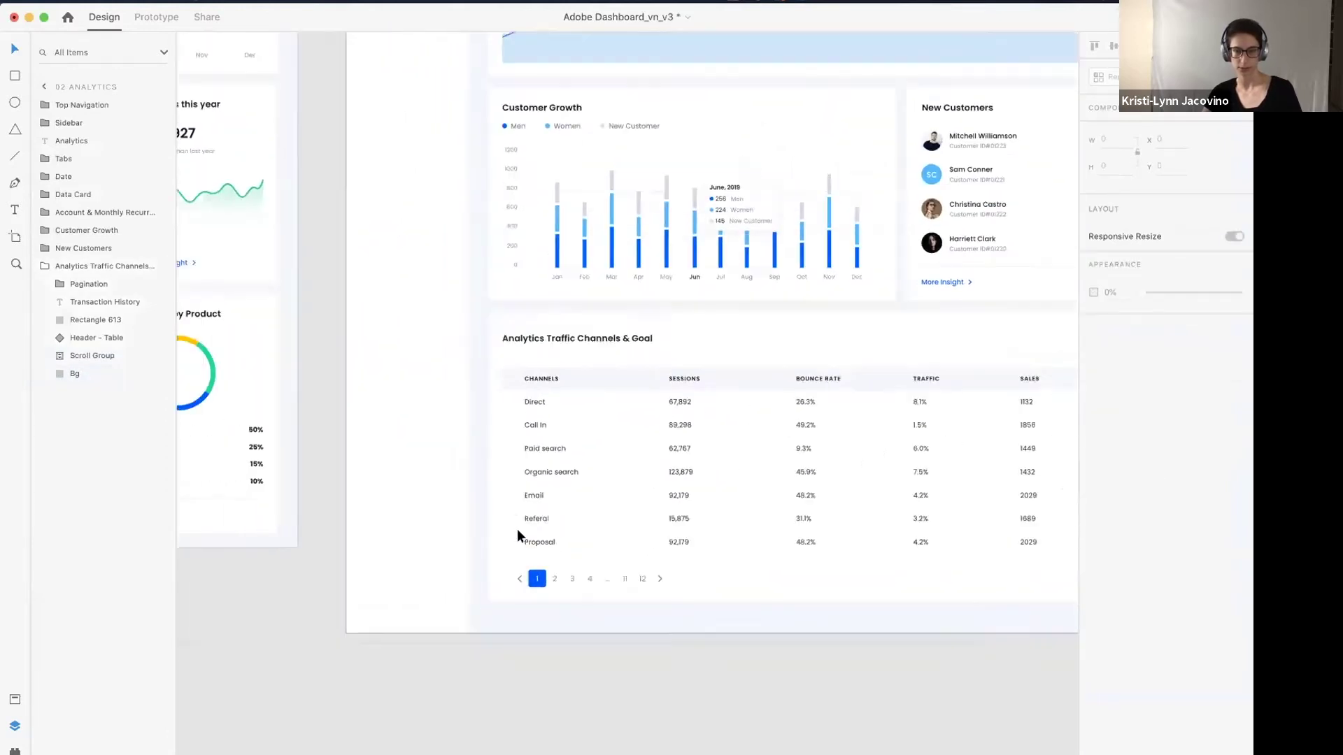
pyautogui.scroll(3, 808, 585)
pyautogui.hscroll(2, 808, 584)
pyautogui.click(808, 585)
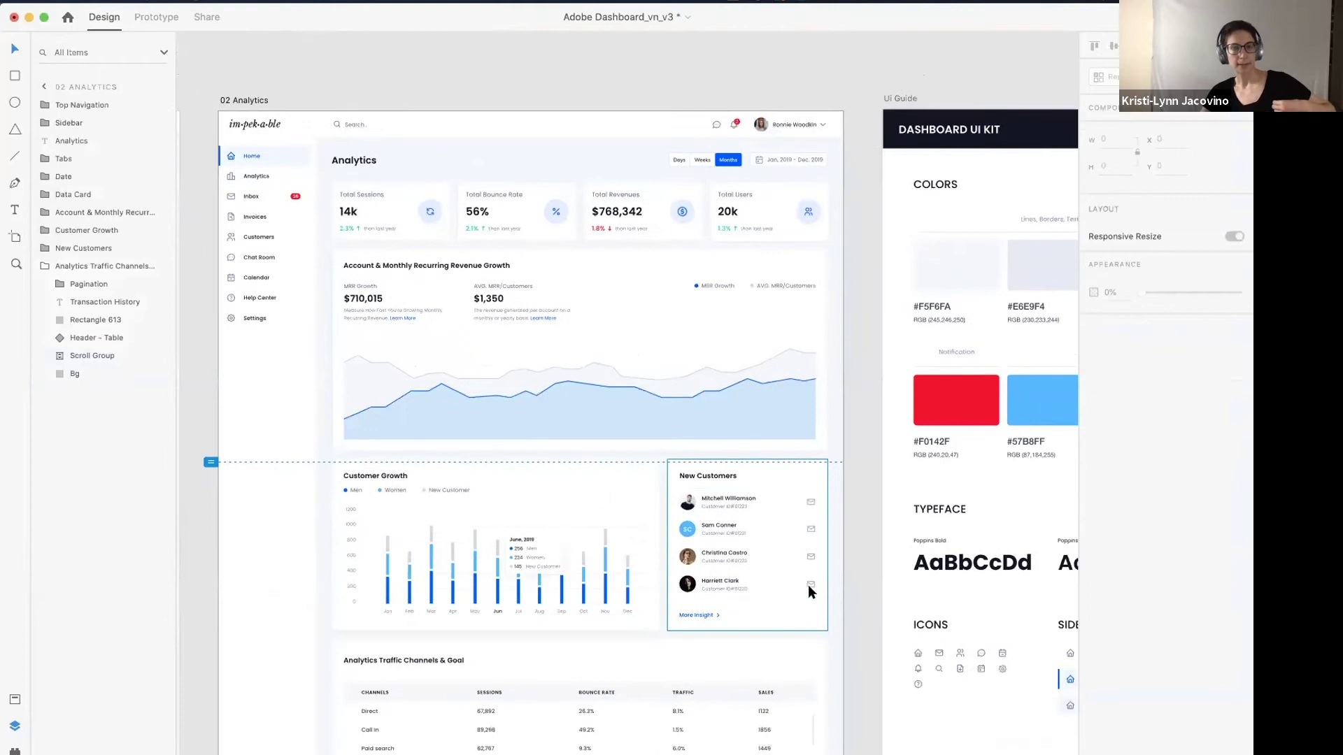
pyautogui.click(673, 393)
pyautogui.scroll(5, 498, 251)
pyautogui.hscroll(-5, 497, 252)
pyautogui.hscroll(-5, 498, 255)
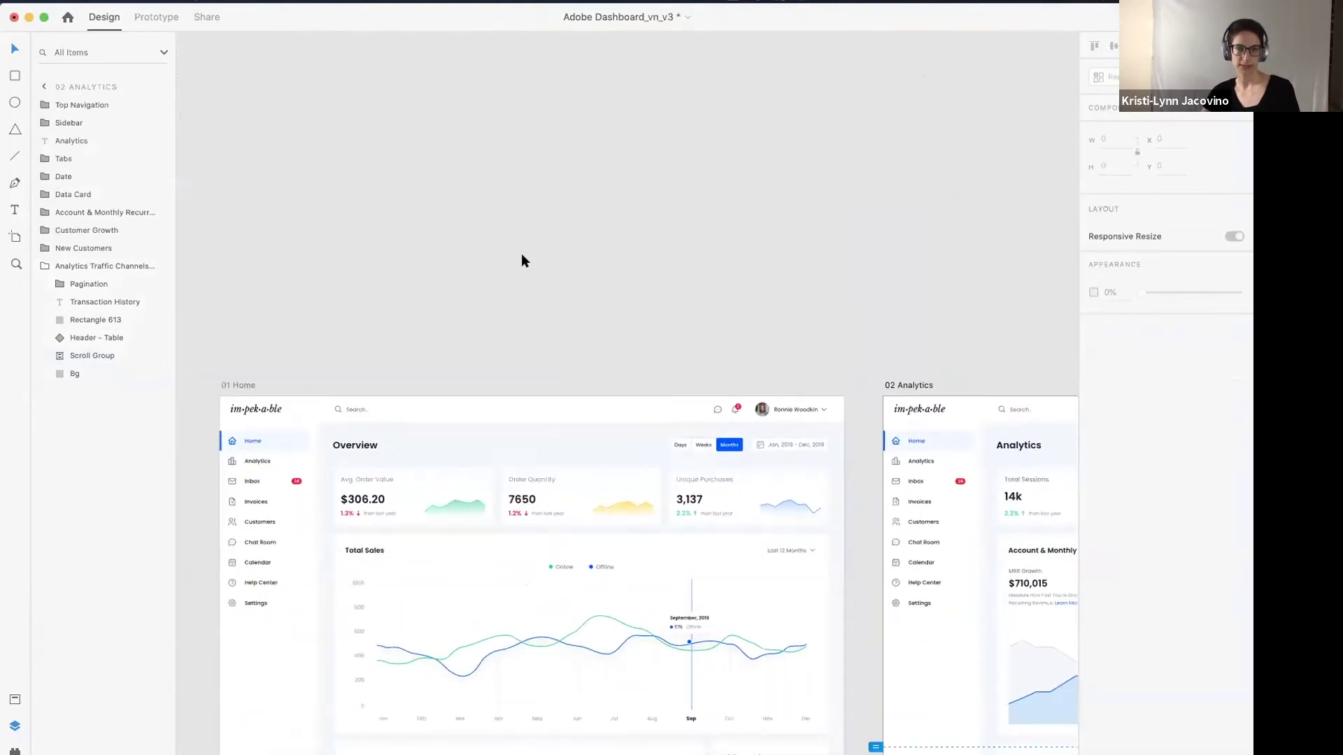
pyautogui.scroll(-3, 522, 253)
pyautogui.scroll(4, 522, 253)
pyautogui.scroll(5, 519, 300)
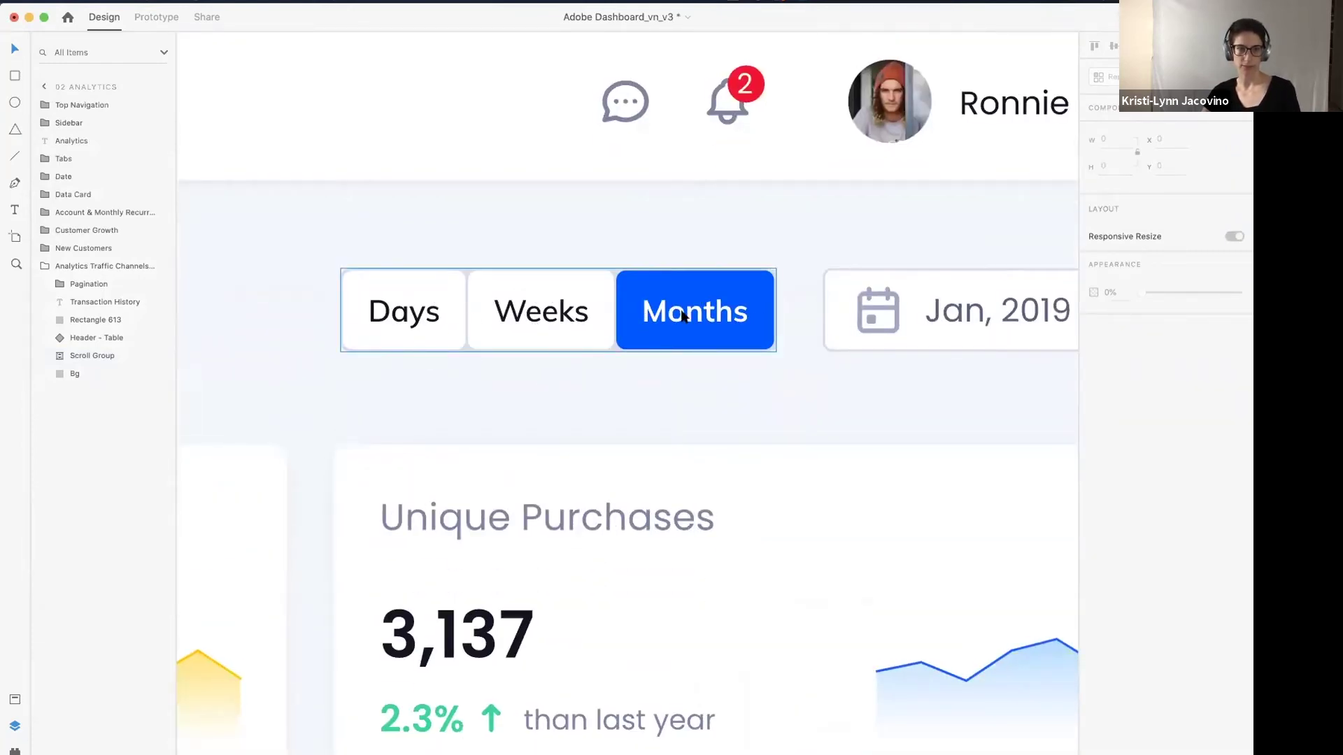
pyautogui.click(636, 323)
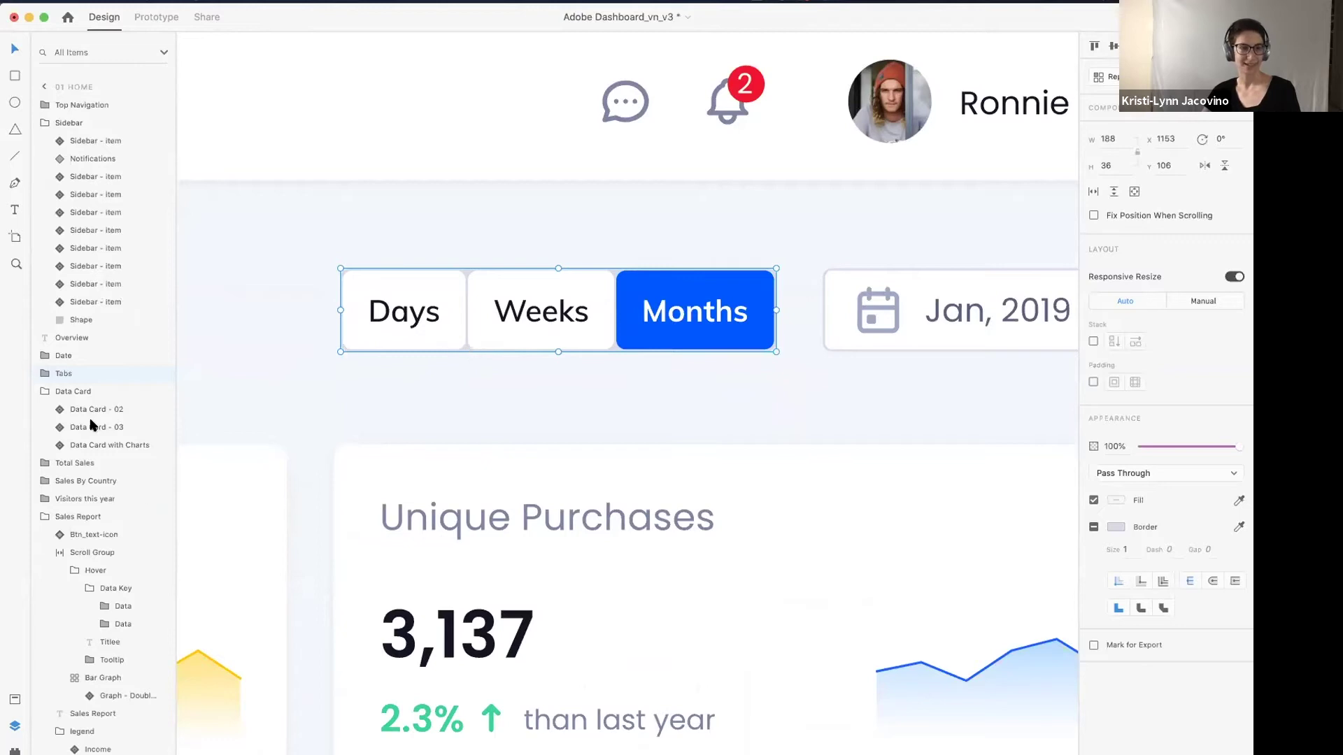
pyautogui.click(43, 375)
pyautogui.click(60, 390)
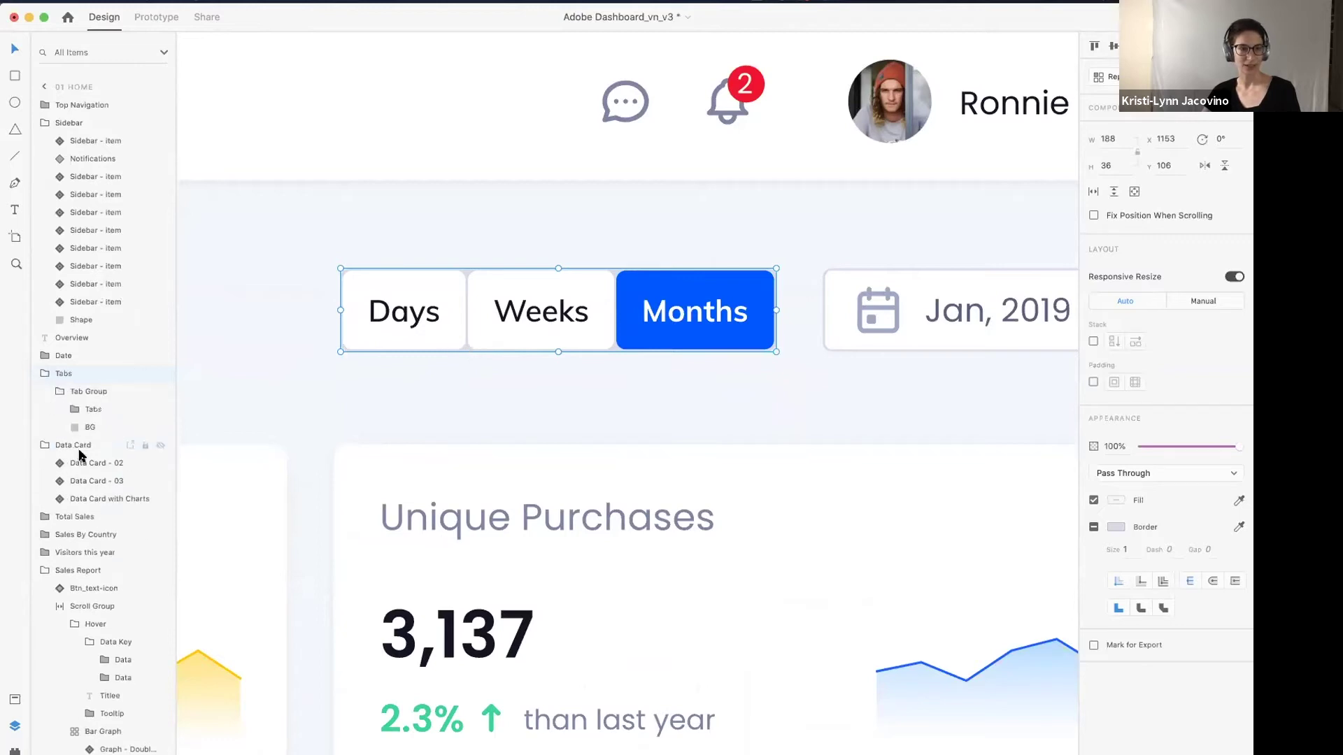
# - Examine the tab group's BG layer, expand the nested Tabs stack and select its Days tab
pyautogui.click(89, 426)
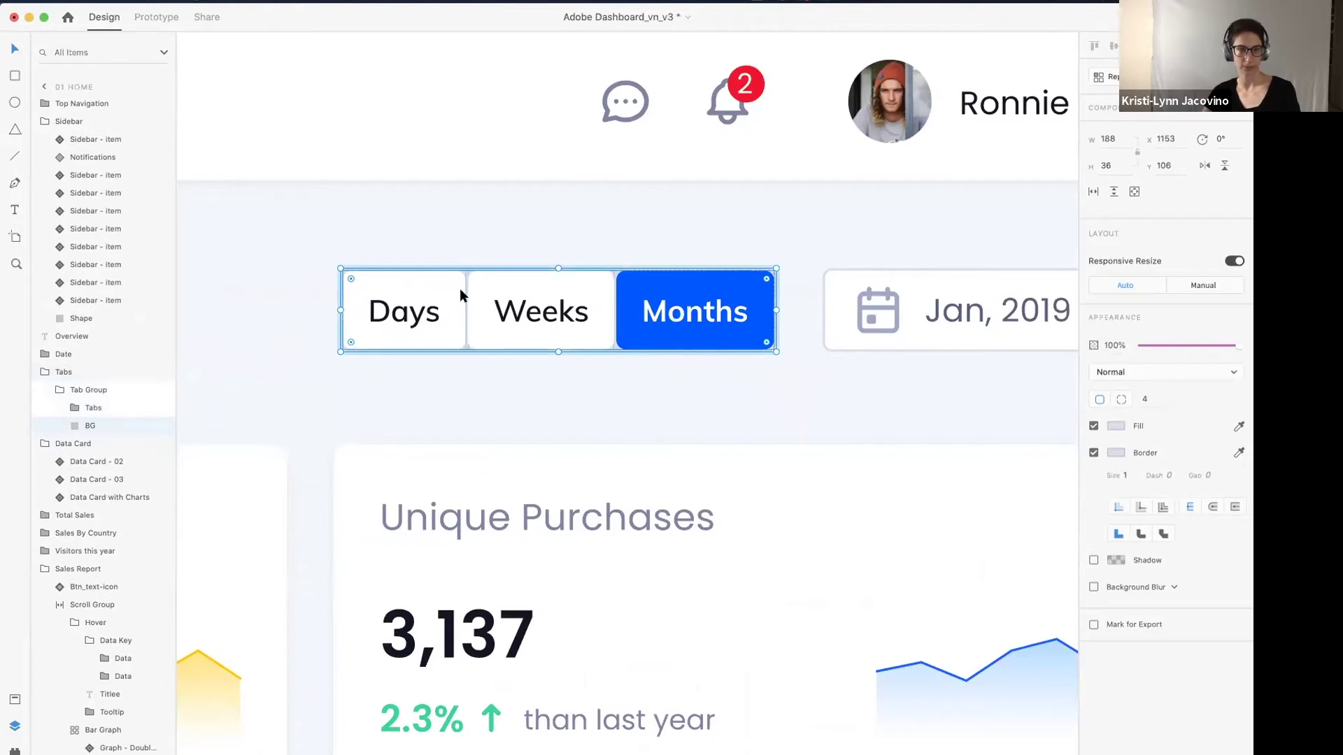
pyautogui.click(75, 408)
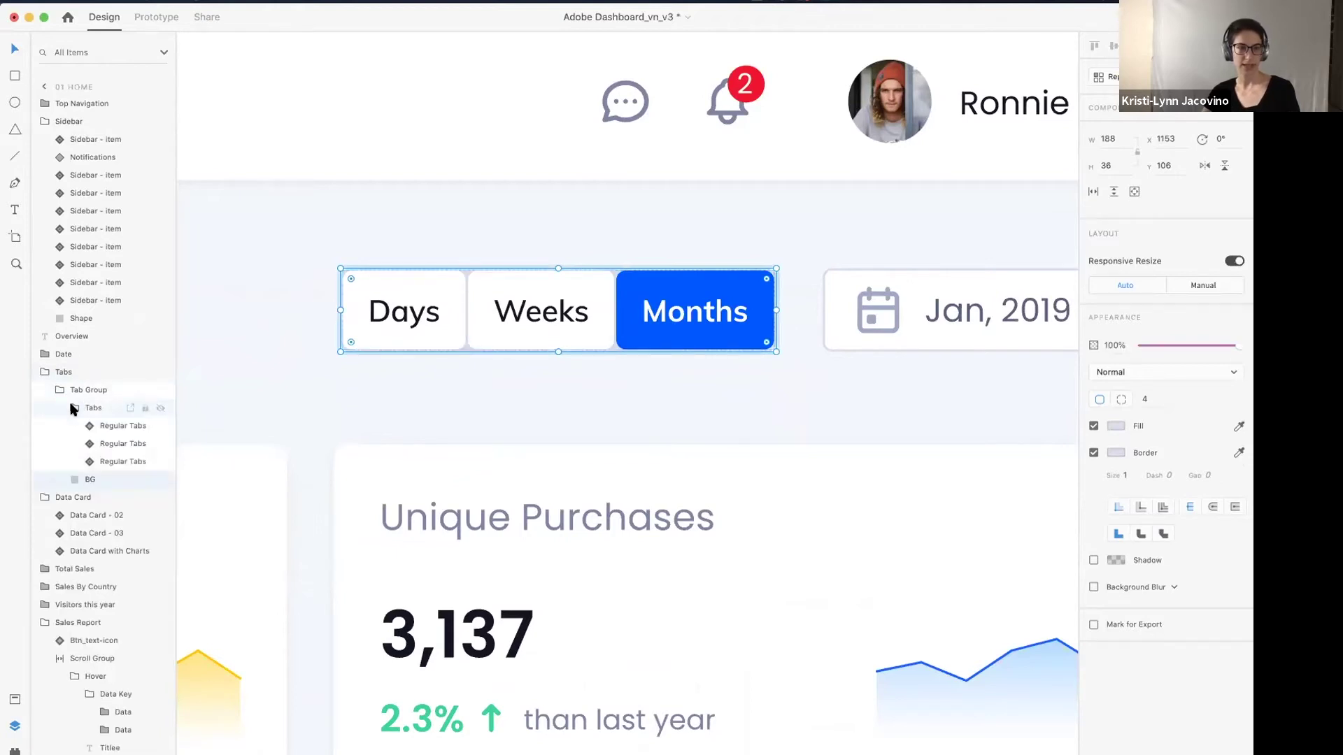
pyautogui.click(105, 427)
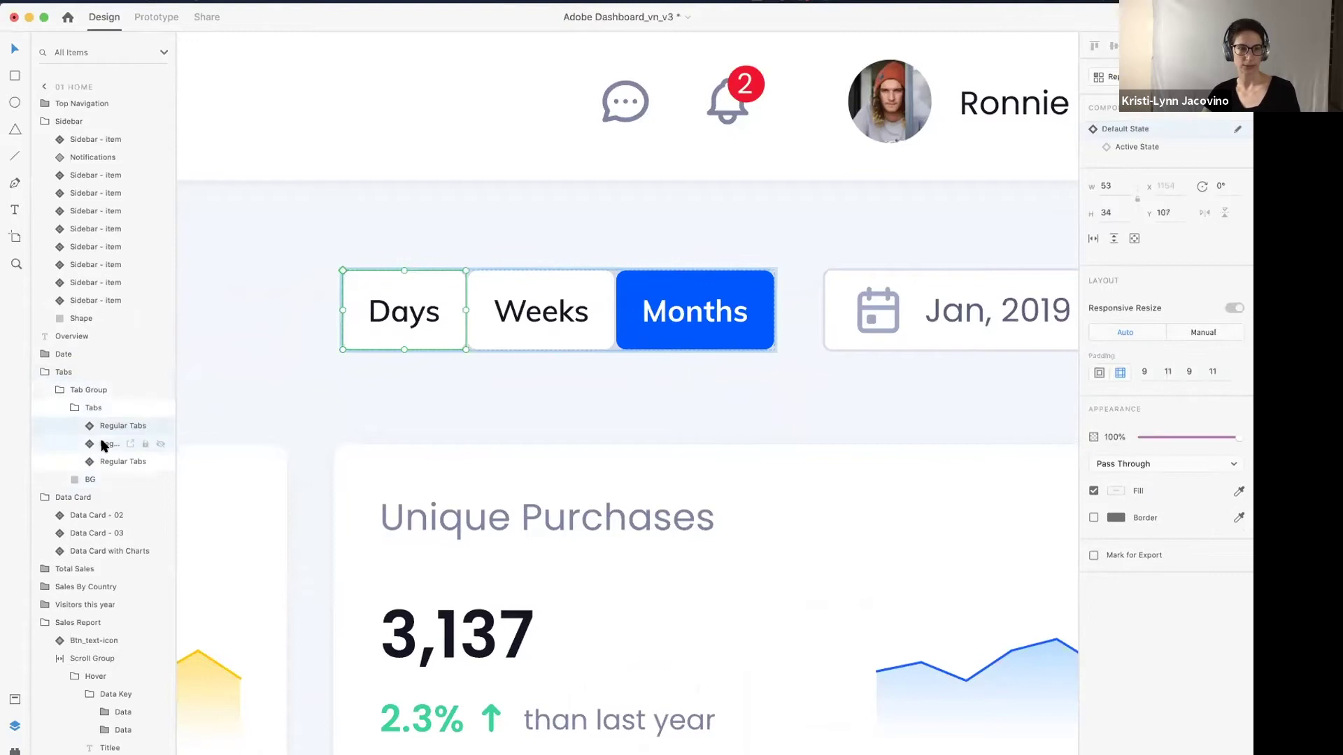
pyautogui.click(106, 427)
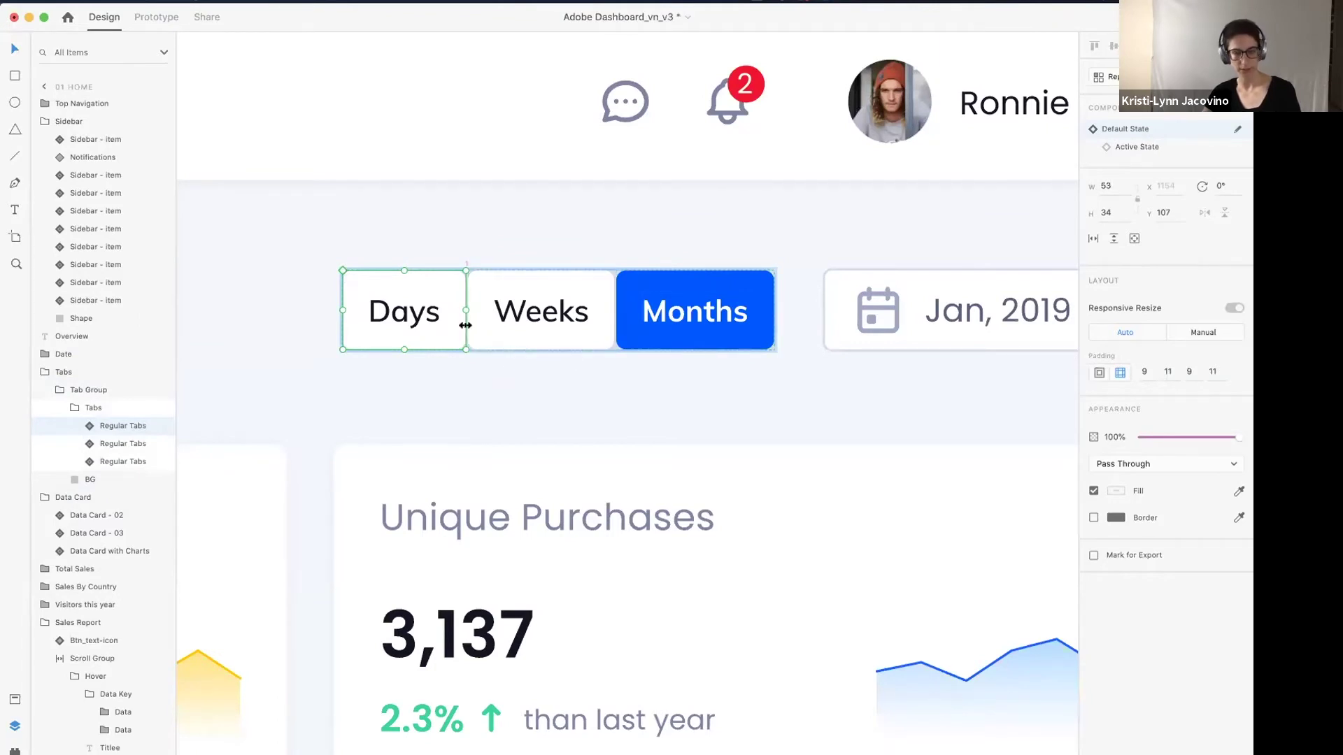
pyautogui.moveTo(465, 325)
pyautogui.mouseDown()
pyautogui.moveTo(484, 327)
pyautogui.moveTo(464, 327)
pyautogui.mouseUp()
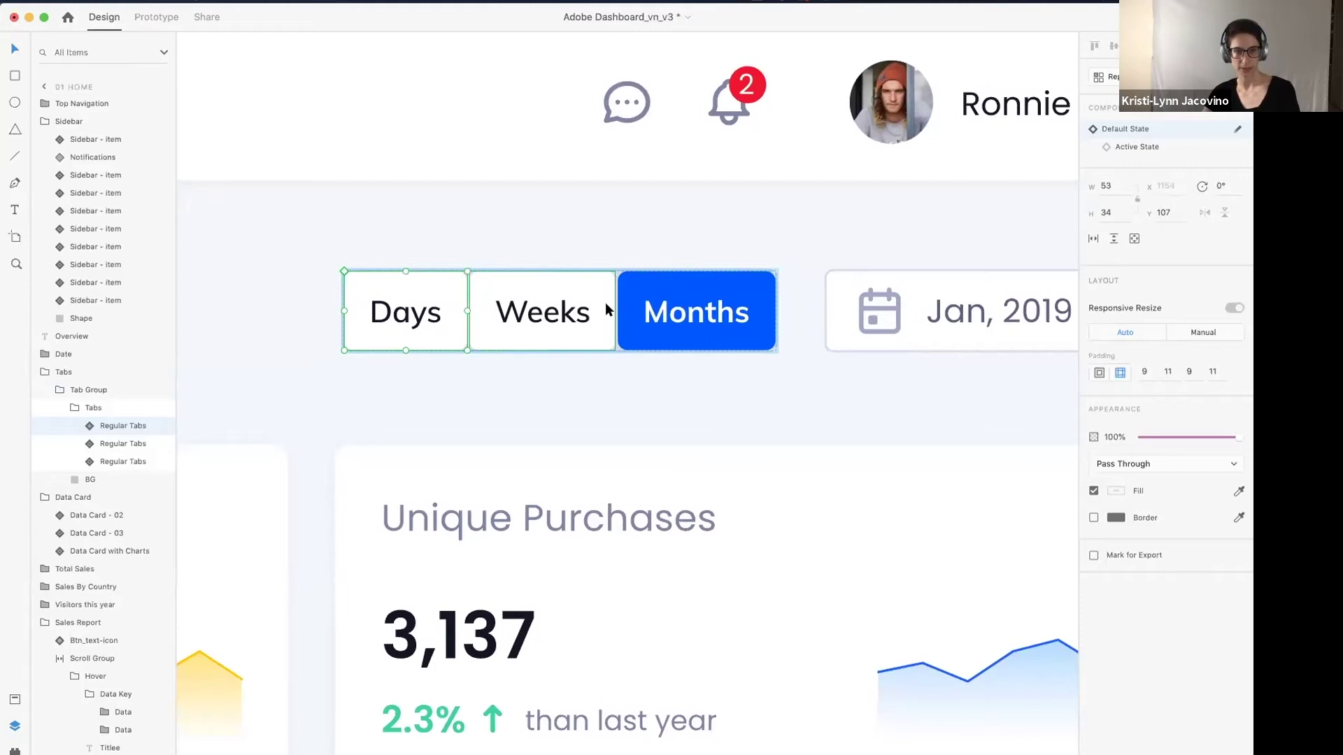
# - Inspect the Days tab's text, the padding of the enclosing Tab Group and the horizontal Tabs stack inside it
pyautogui.doubleClick(424, 312)
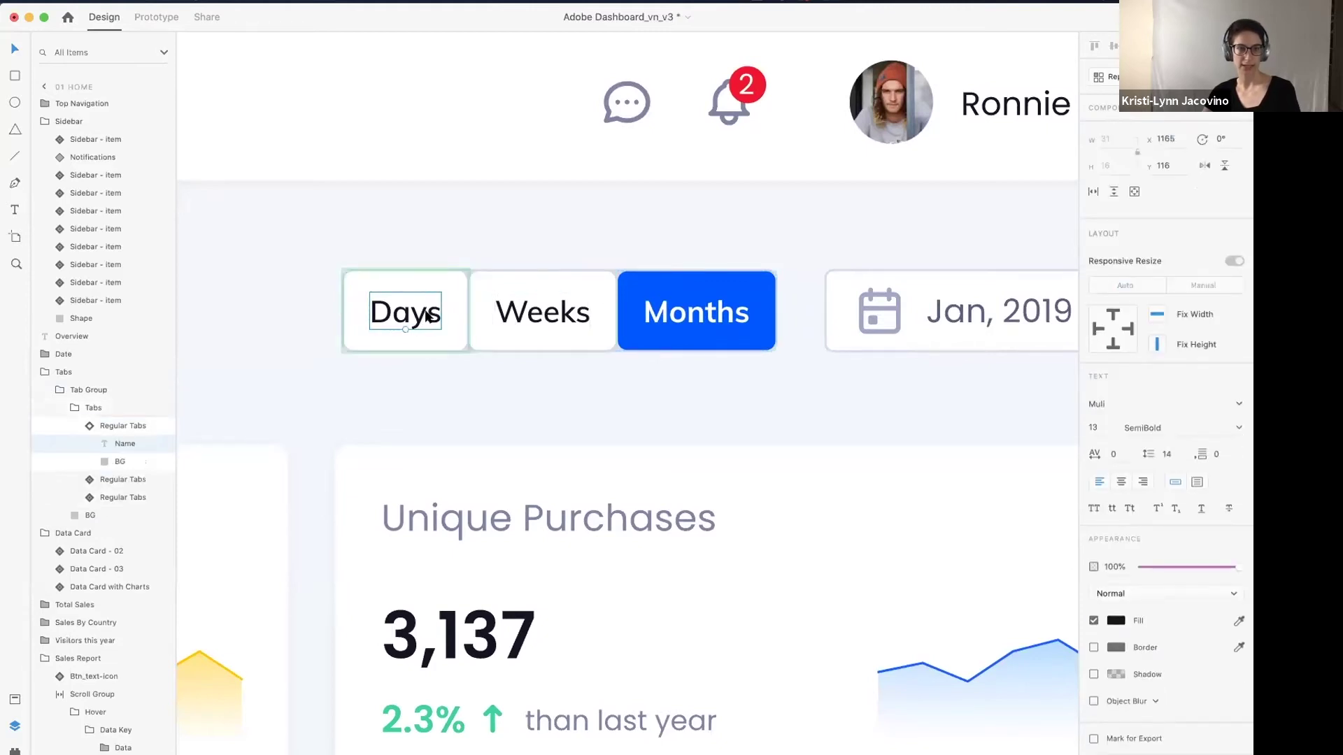
pyautogui.click(448, 374)
pyautogui.click(444, 339)
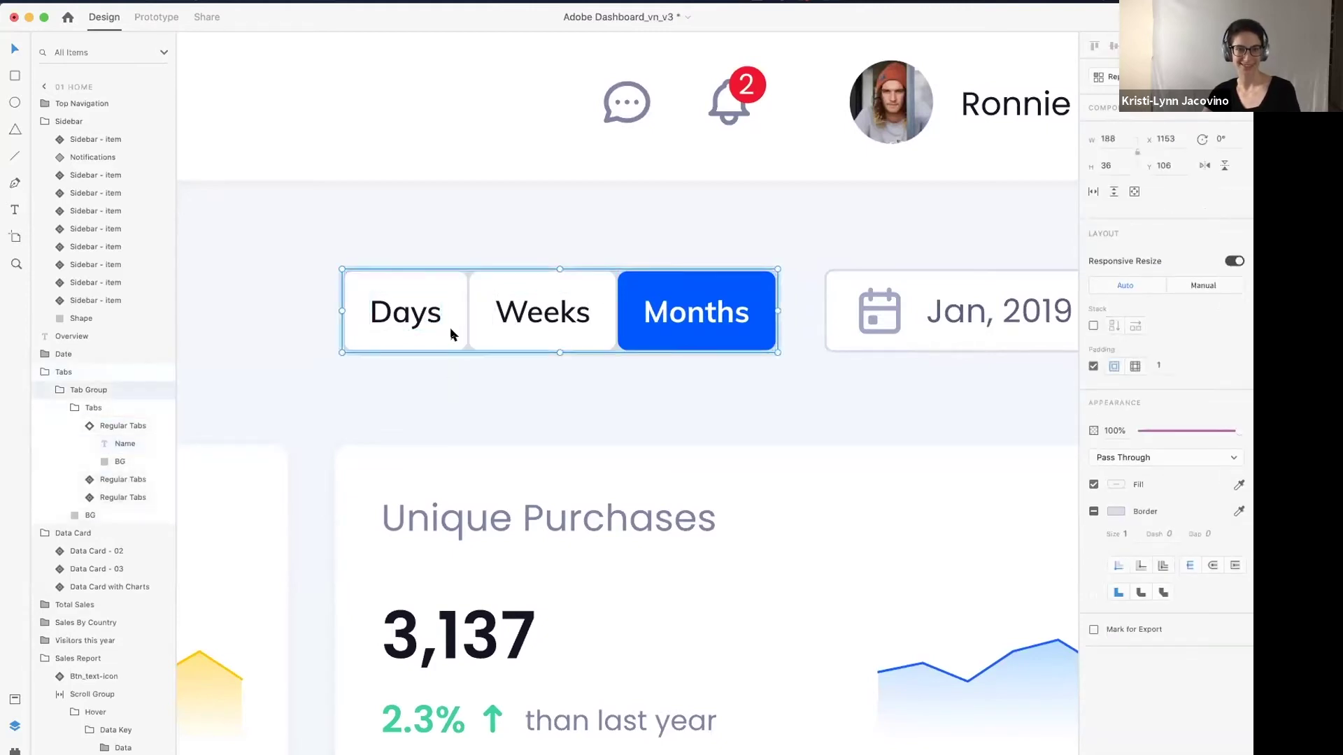
pyautogui.doubleClick(451, 334)
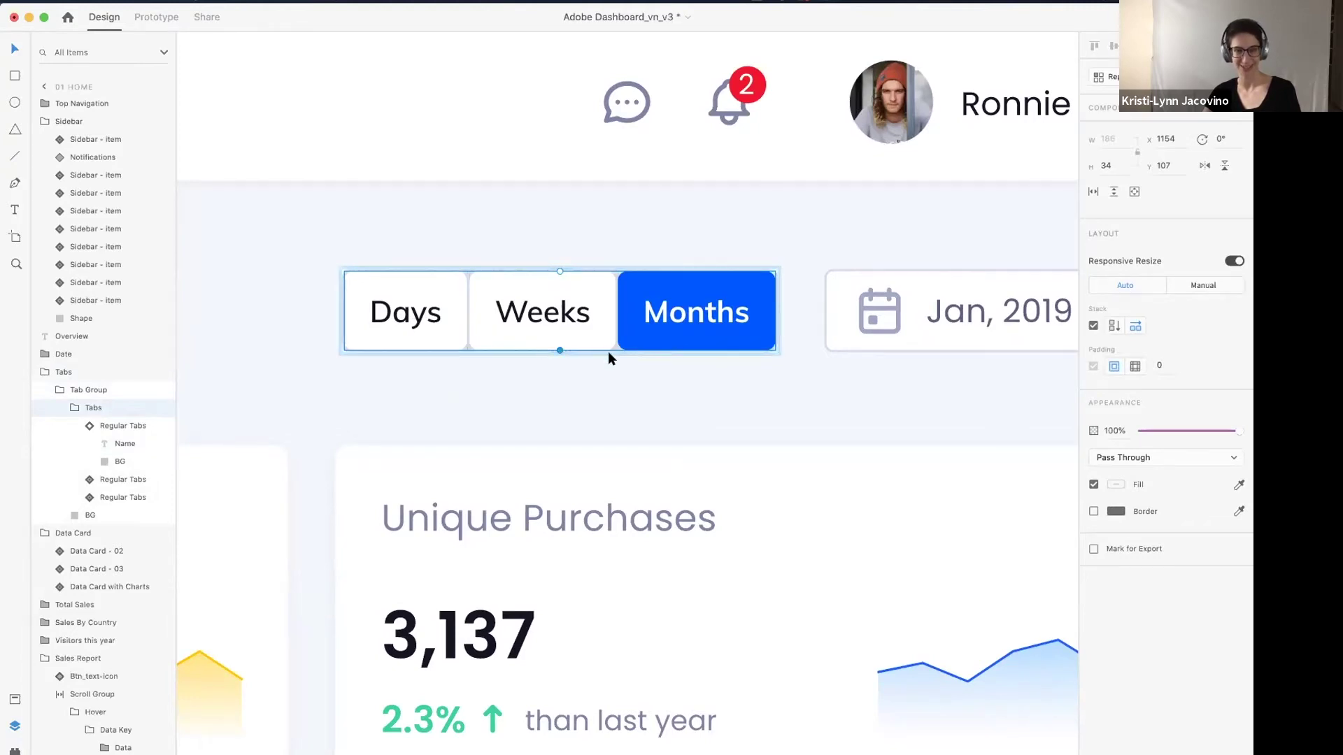
# - Try "Years" and "Yearly" as the Days tab's label and clear the text
pyautogui.doubleClick(408, 316)
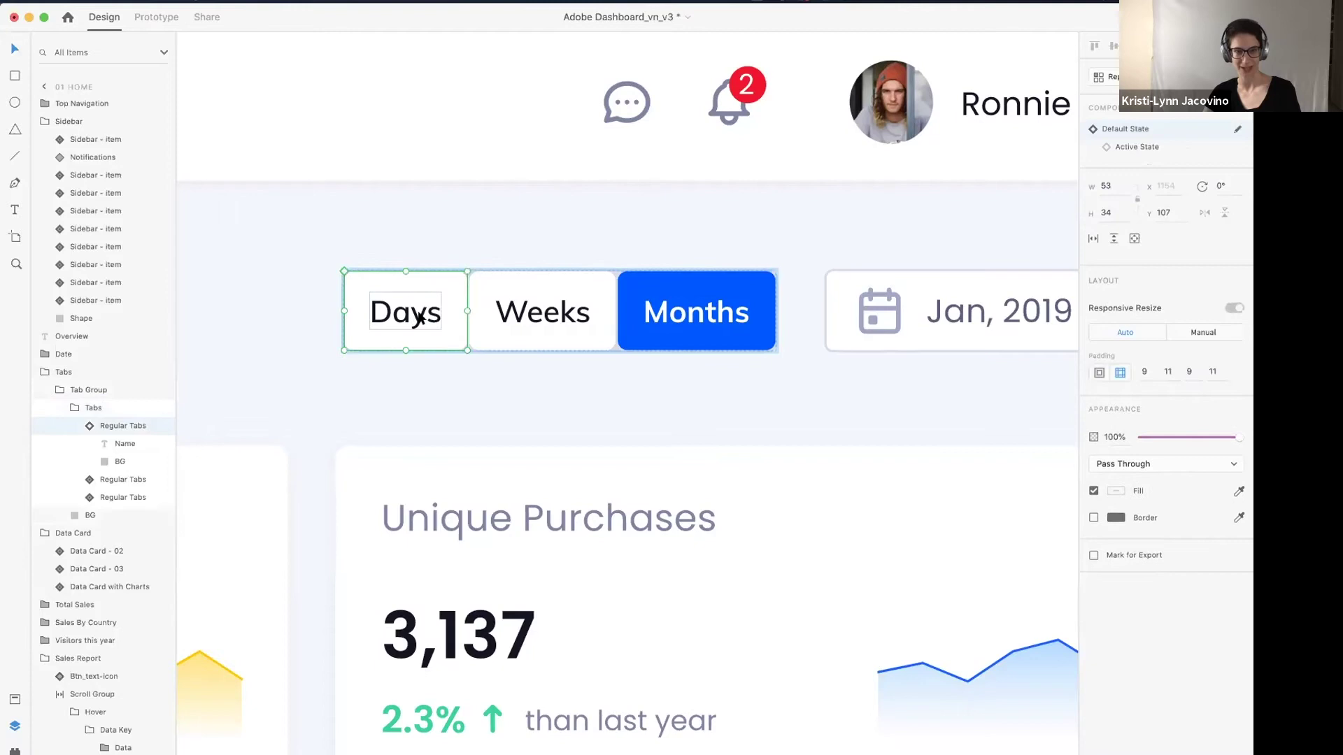
pyautogui.doubleClick(420, 318)
pyautogui.doubleClick(420, 310)
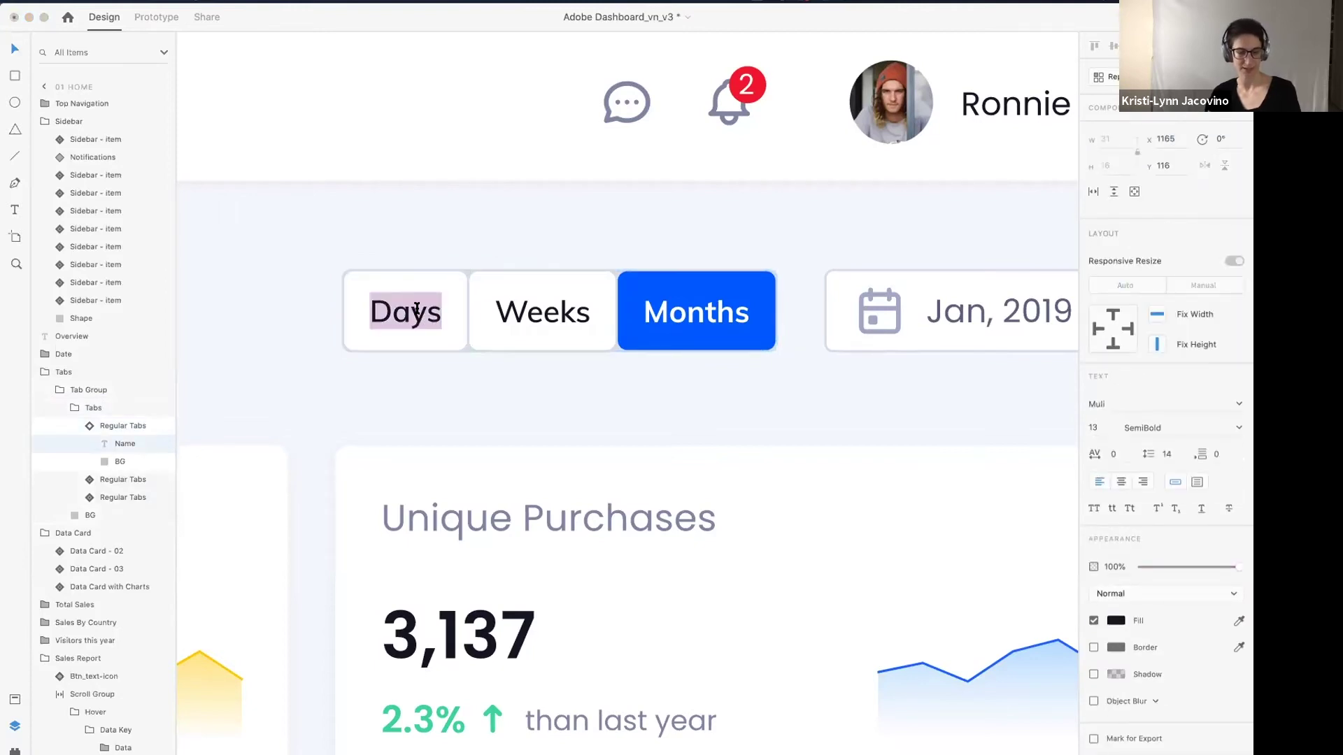
pyautogui.write('Years')
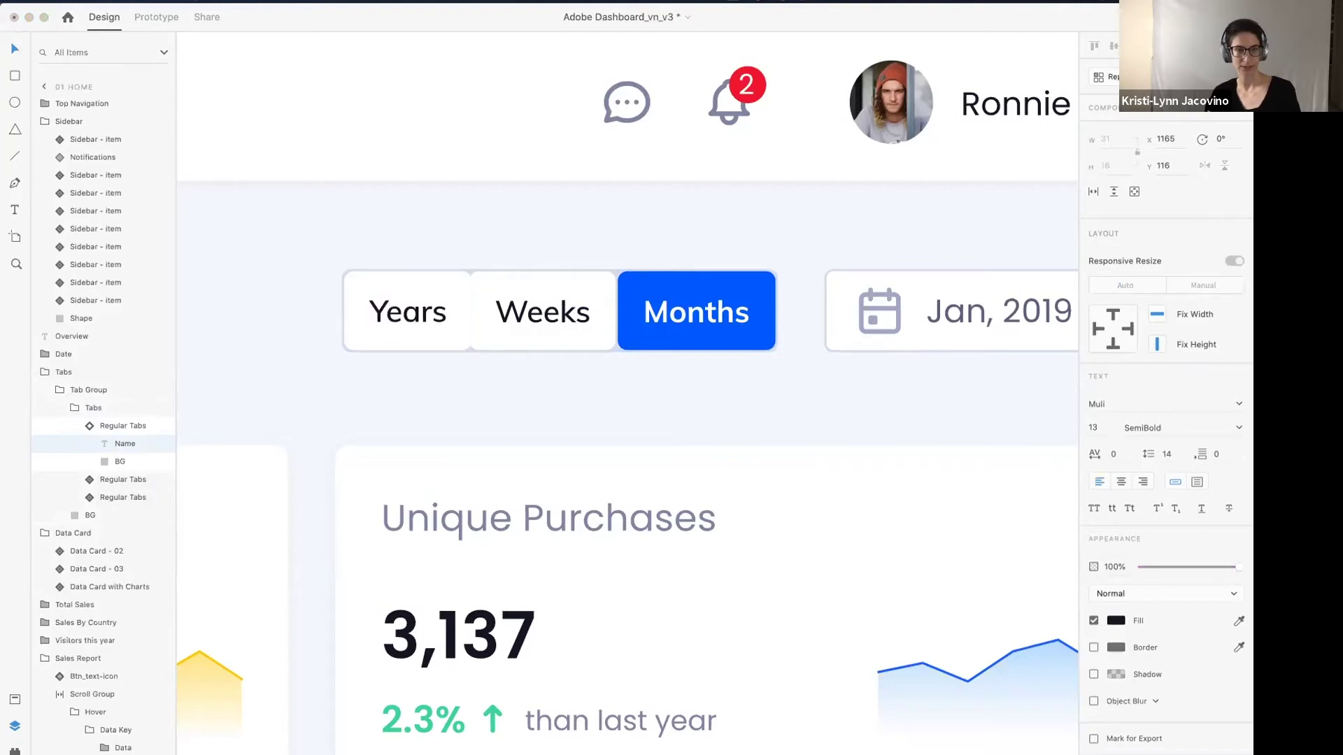
pyautogui.press('BackSpace')
pyautogui.write('ly')
pyautogui.press('BackSpace')
pyautogui.press('BackSpace')
pyautogui.press('BackSpace')
pyautogui.press('BackSpace')
pyautogui.press('BackSpace')
pyautogui.press('BackSpace')
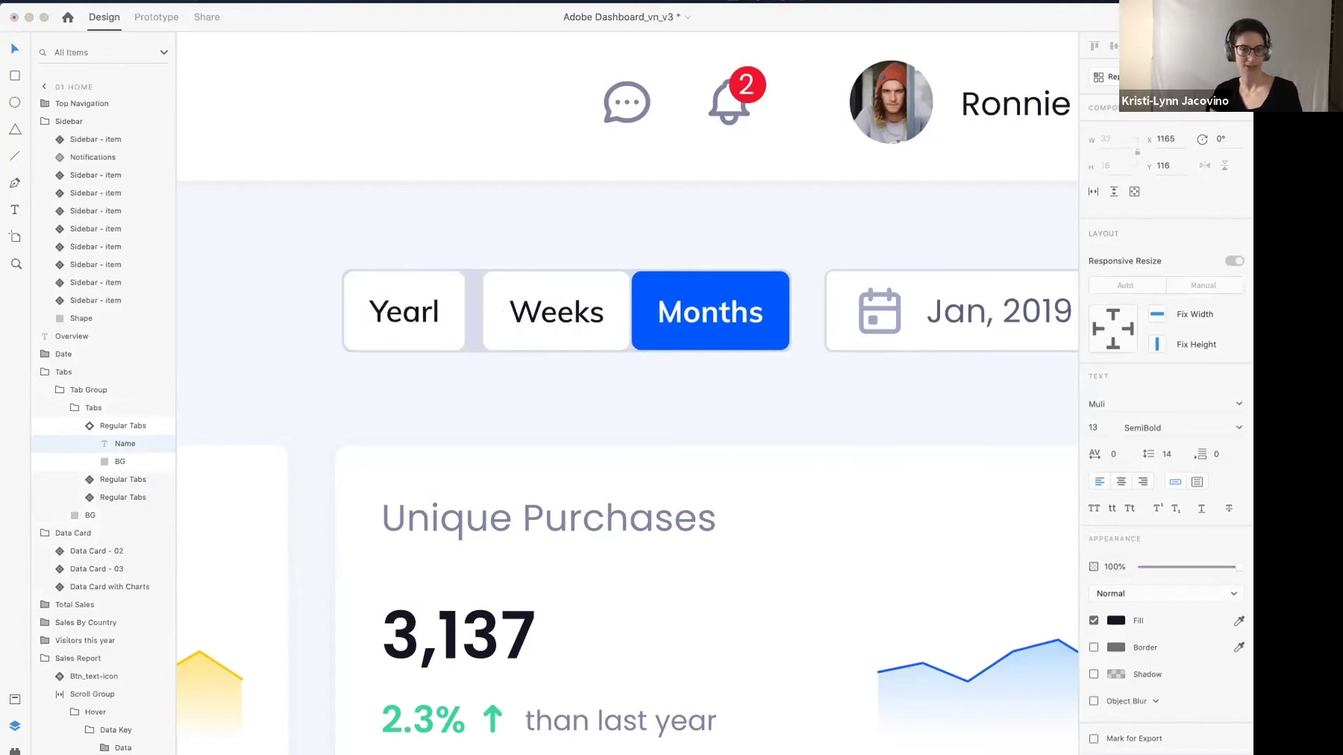
# - Label the first tab "Some Long thing" and finish editing its text
pyautogui.write('Some')
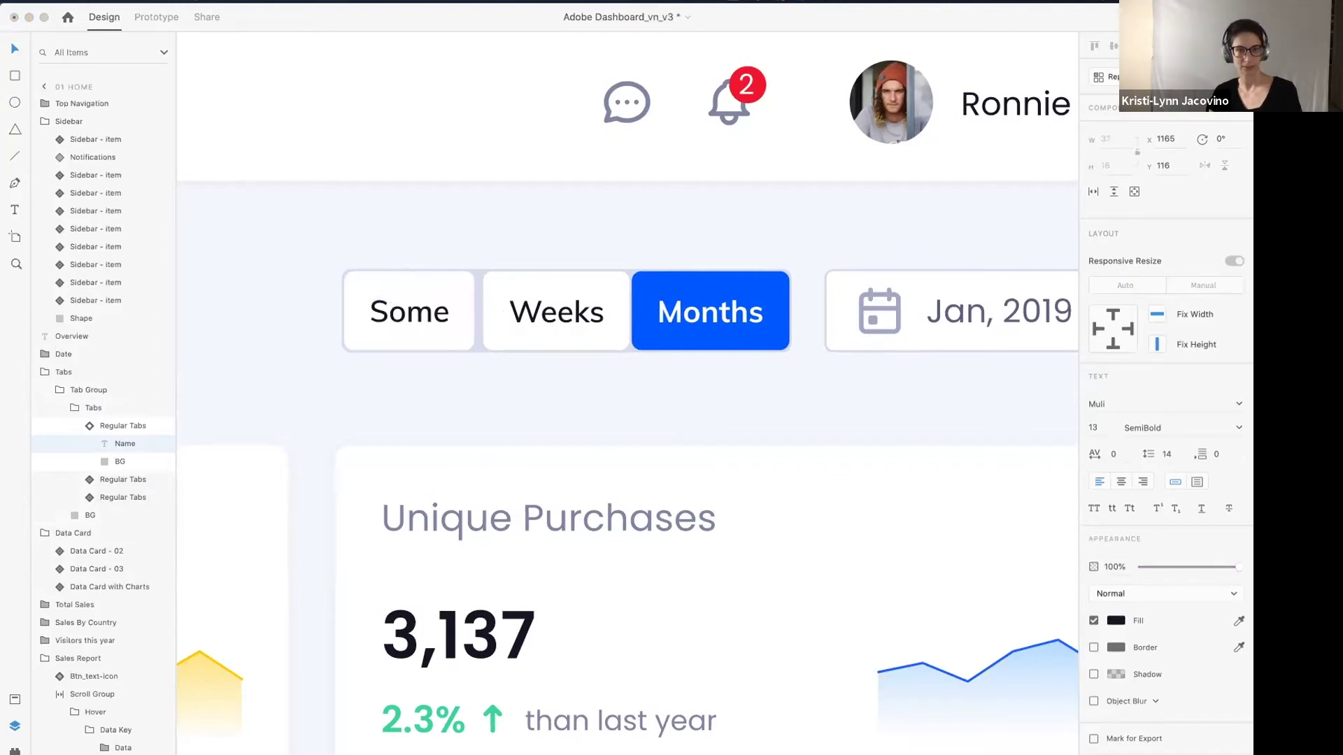
pyautogui.write(' Long thing')
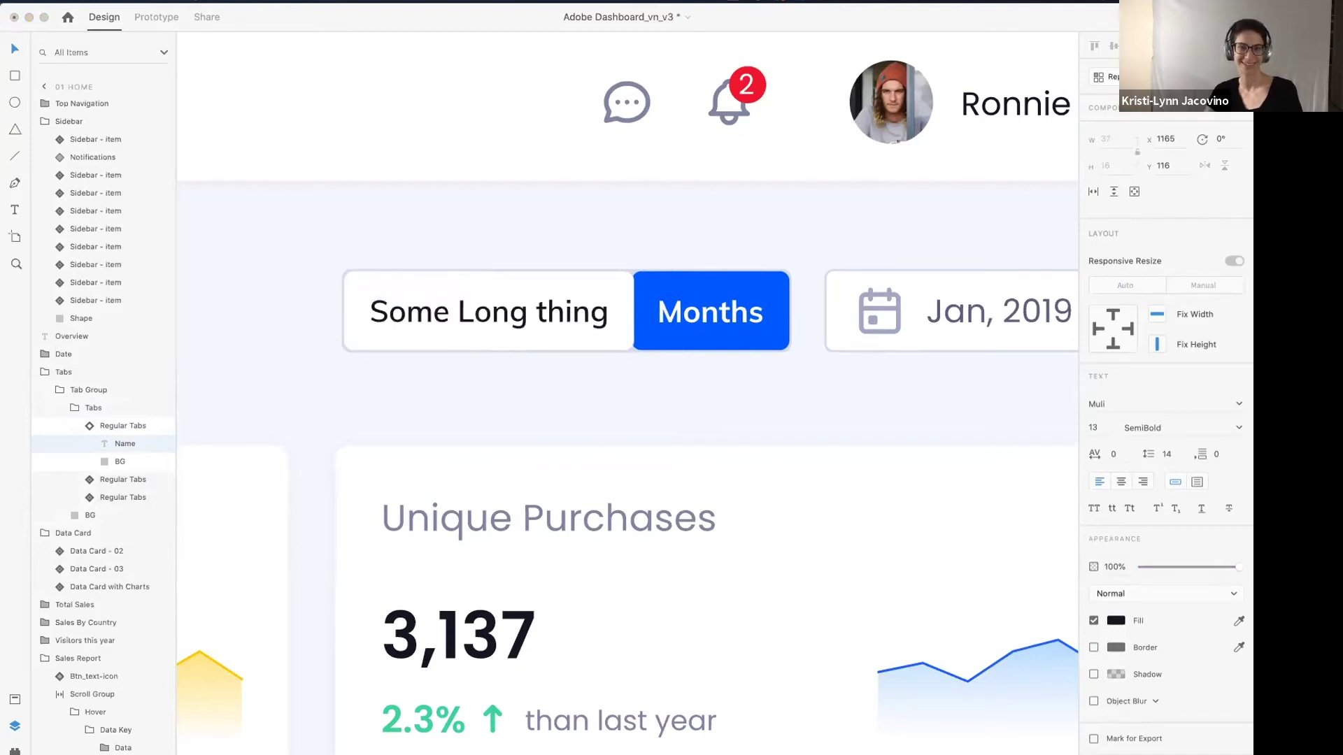
pyautogui.press('Escape')
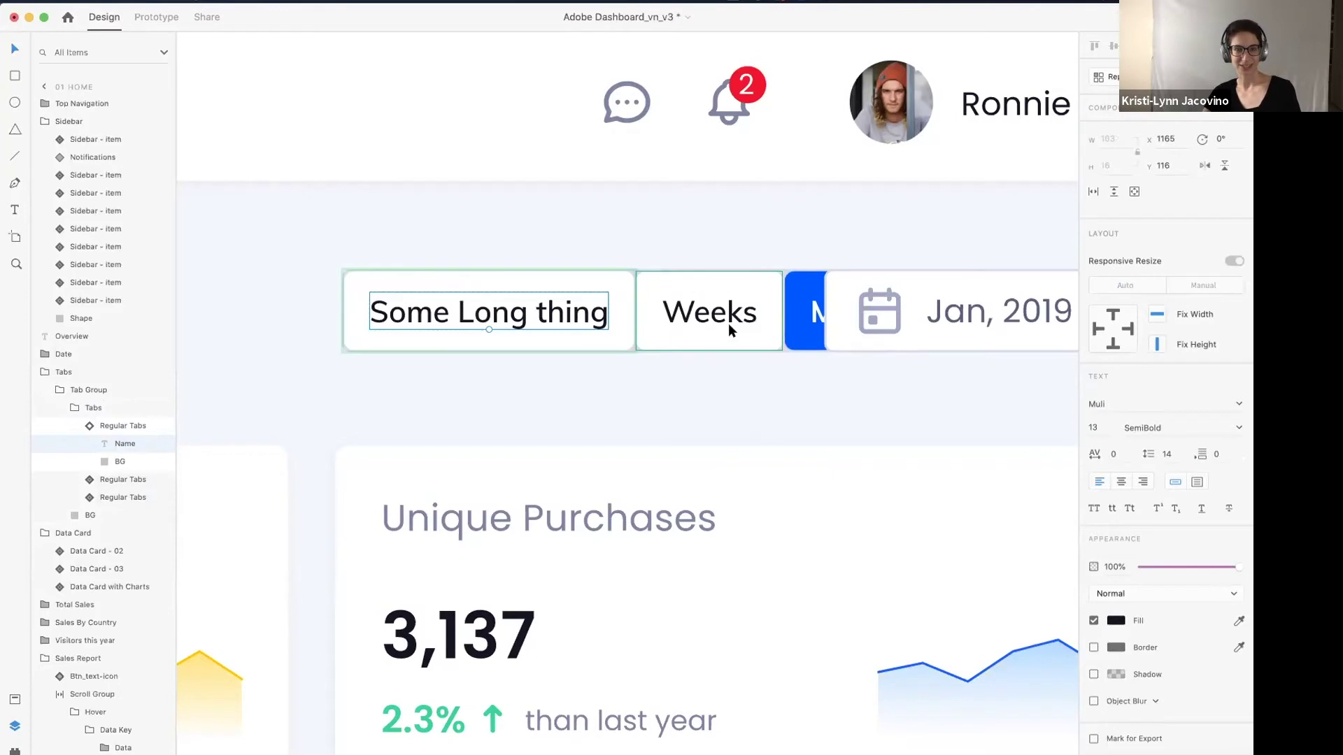
pyautogui.click(728, 323)
pyautogui.moveTo(695, 326); pyautogui.dragTo(627, 325)
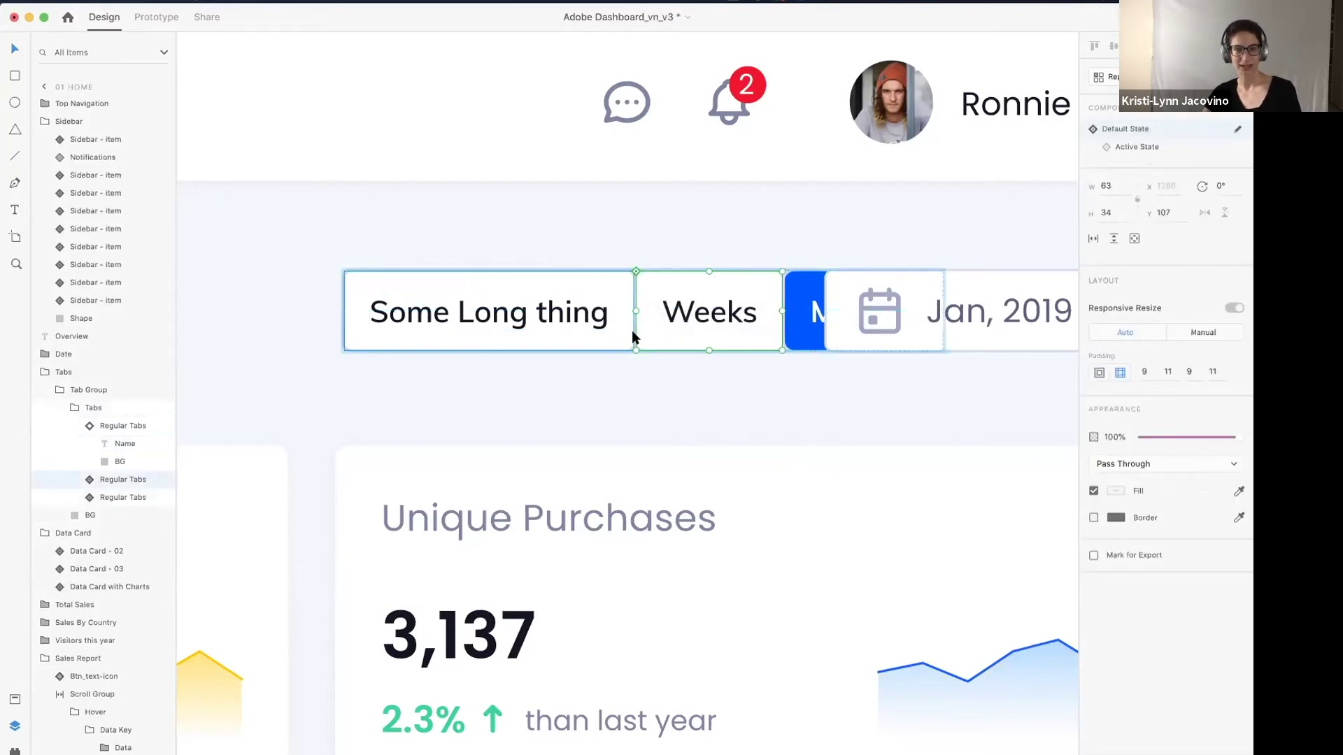
pyautogui.hotkey('ctrl', 'z')
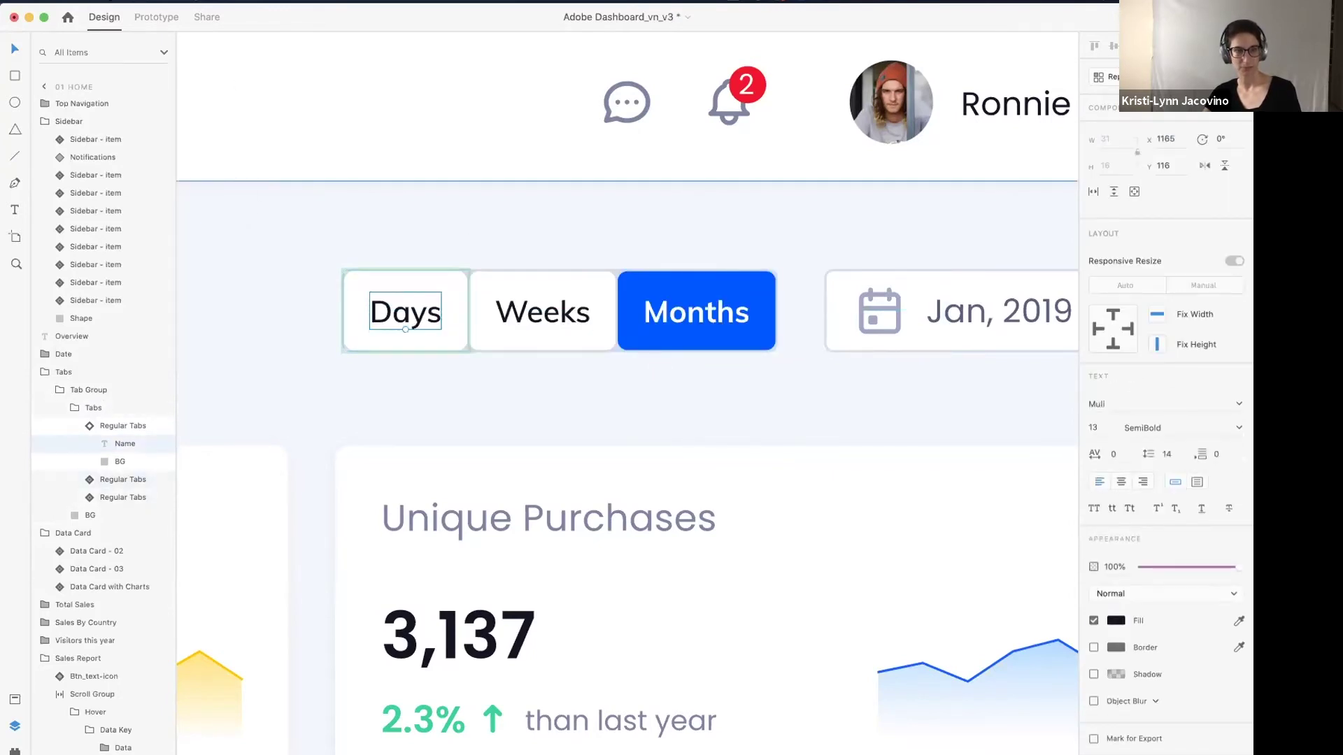
pyautogui.press('super+shift+z')
# - Move the widened tab group left to X 1089, level with the date field and clear of it, and deselect it
pyautogui.click(684, 318)
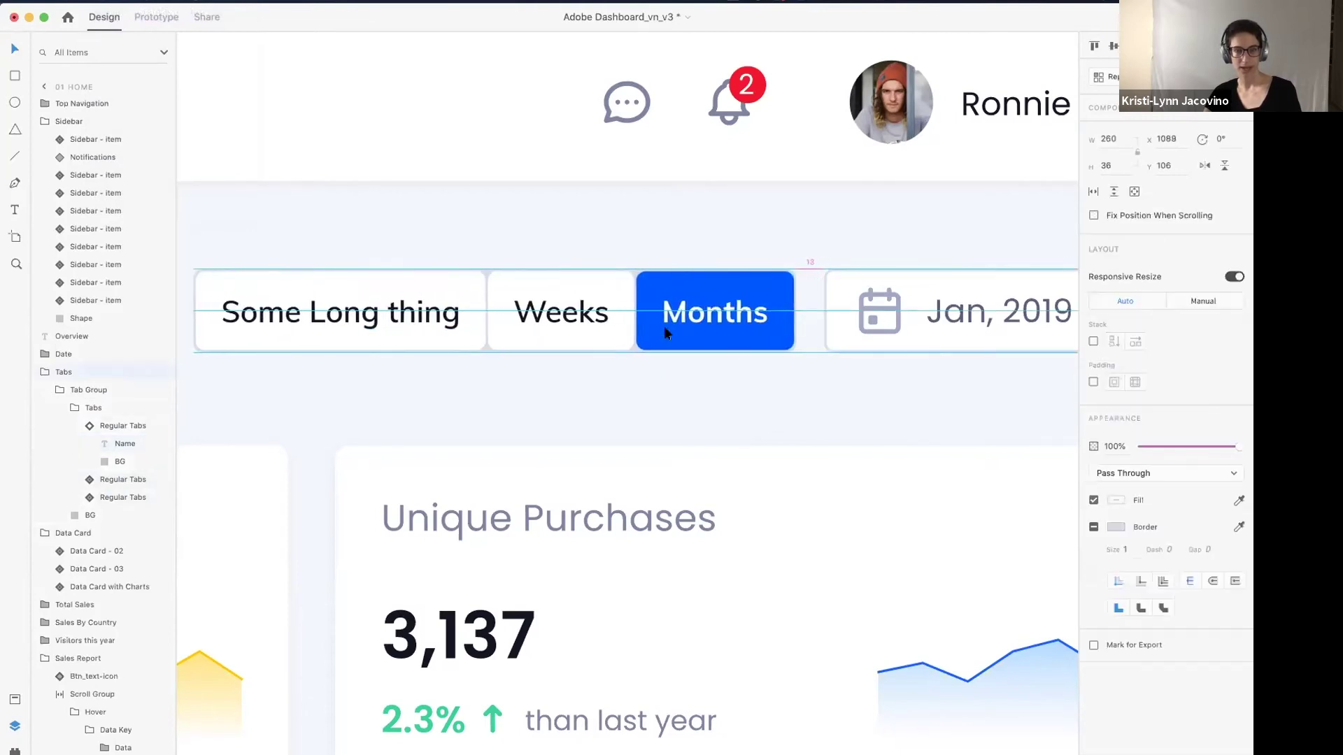
pyautogui.scroll(-5, 750, 349)
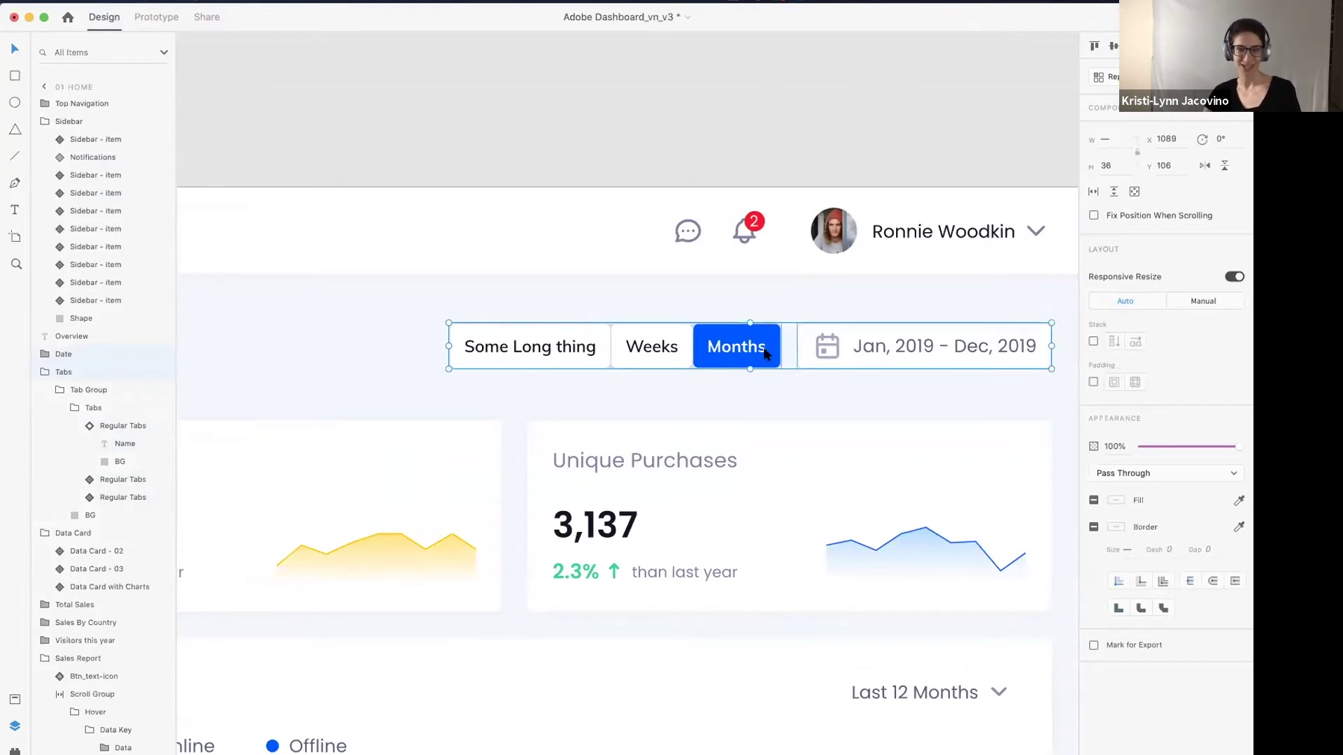
pyautogui.click(699, 353)
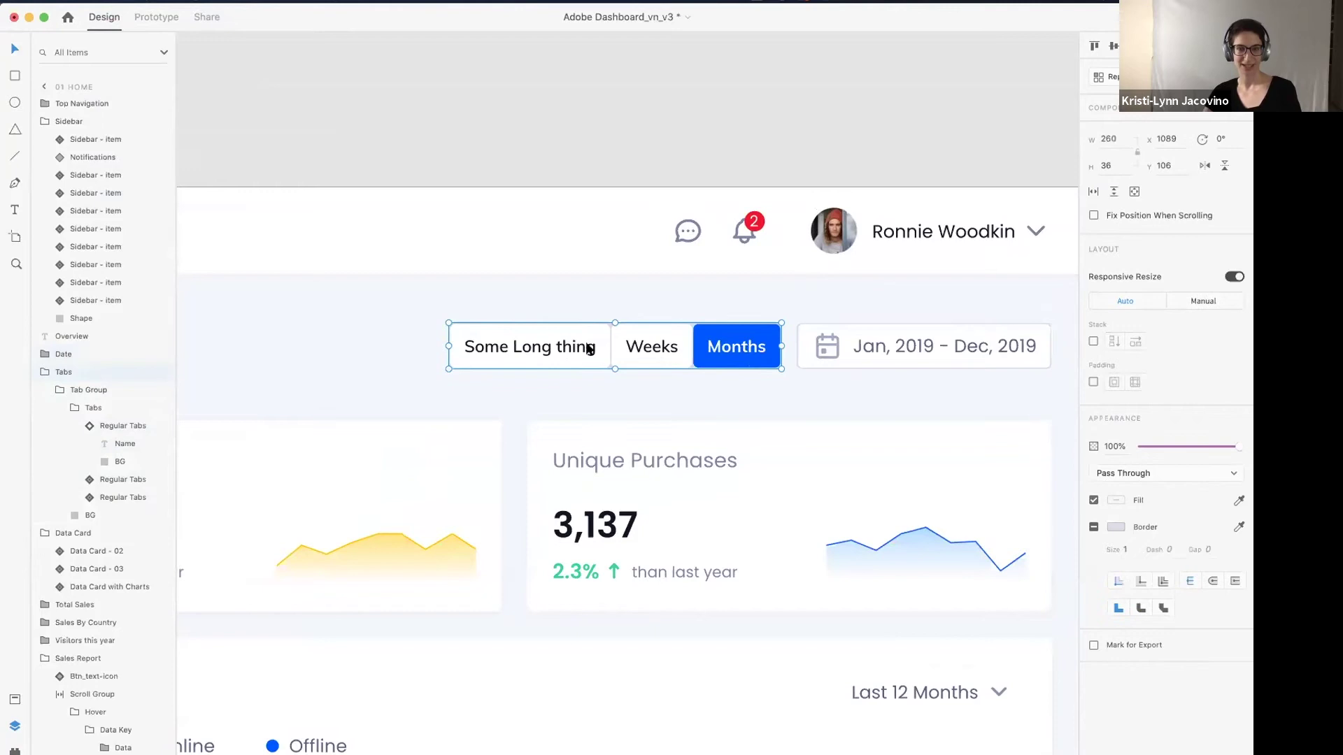
pyautogui.click(728, 381)
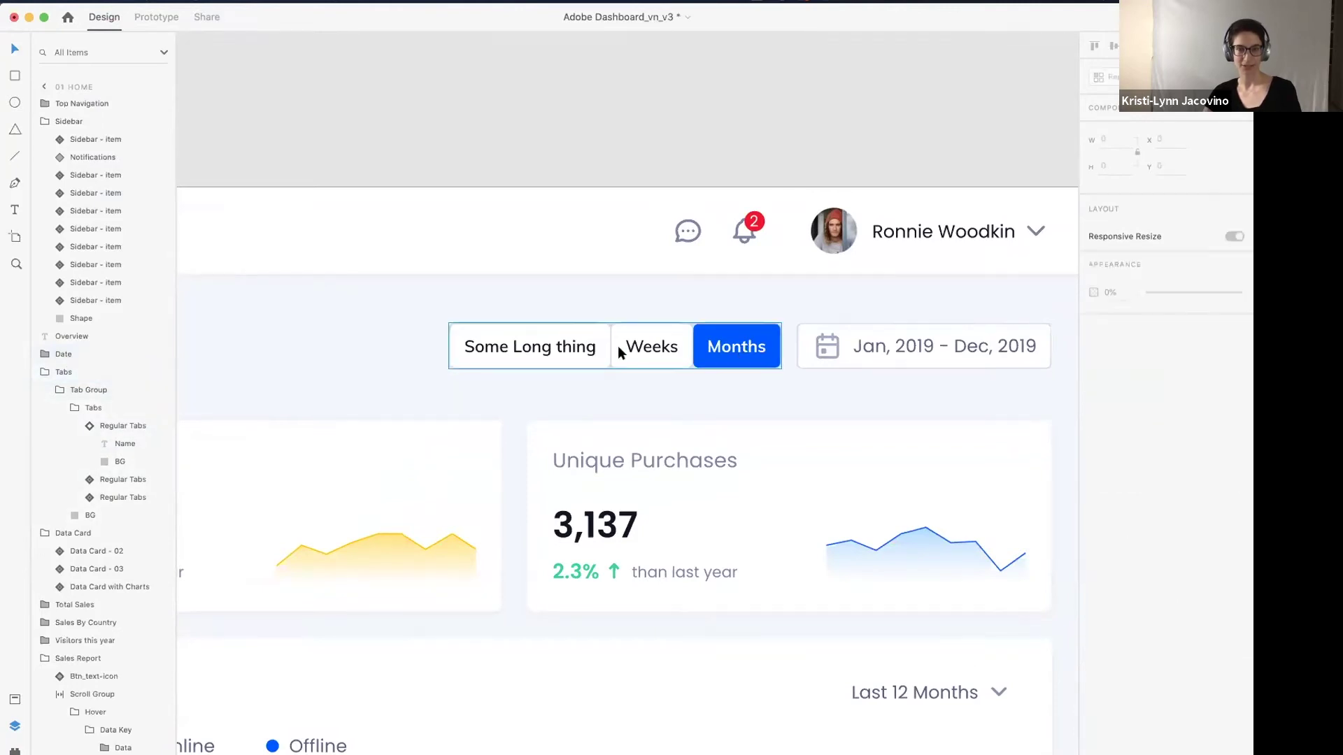
# - Change the "Some Long thing" tab's label to "Days"
pyautogui.click(565, 346)
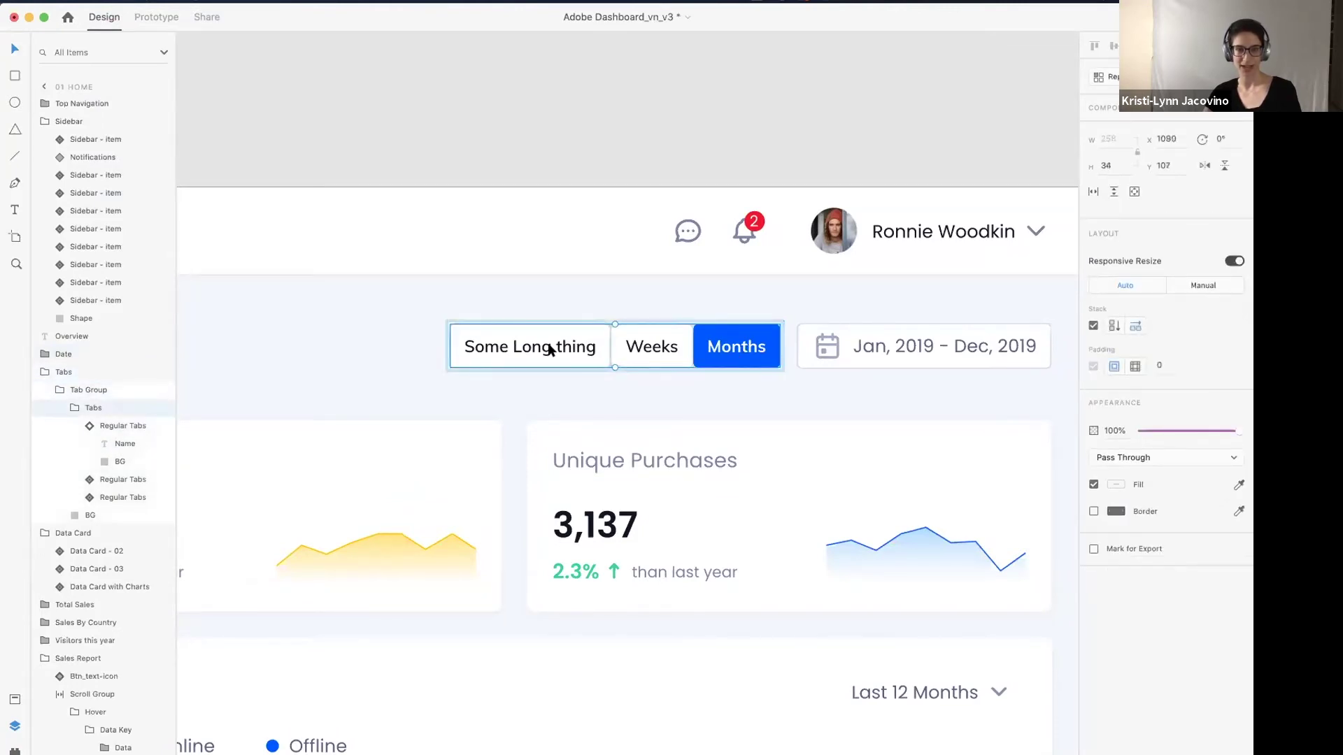
pyautogui.moveTo(563, 348)
pyautogui.mouseDown()
pyautogui.moveTo(666, 351)
pyautogui.moveTo(563, 347)
pyautogui.mouseUp()
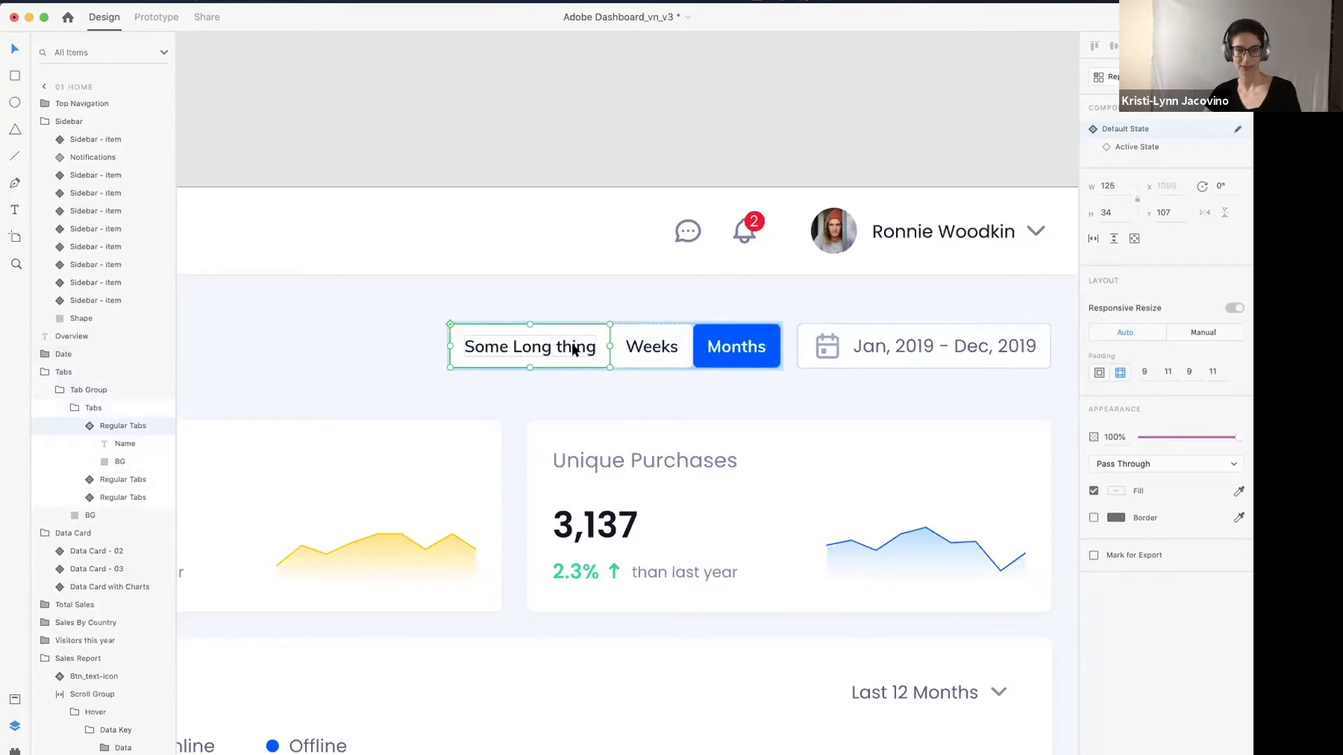
pyautogui.doubleClick(573, 347)
pyautogui.doubleClick(573, 347)
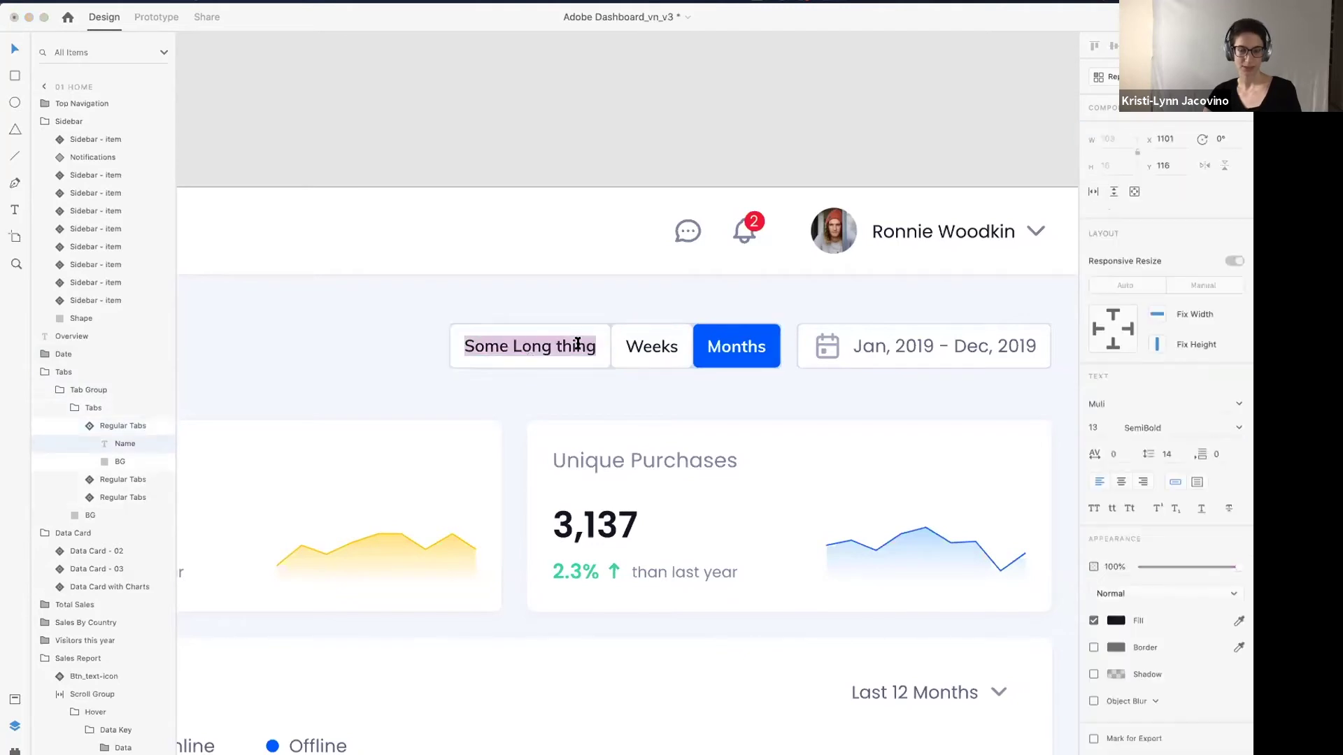
pyautogui.write('Days')
pyautogui.click(615, 392)
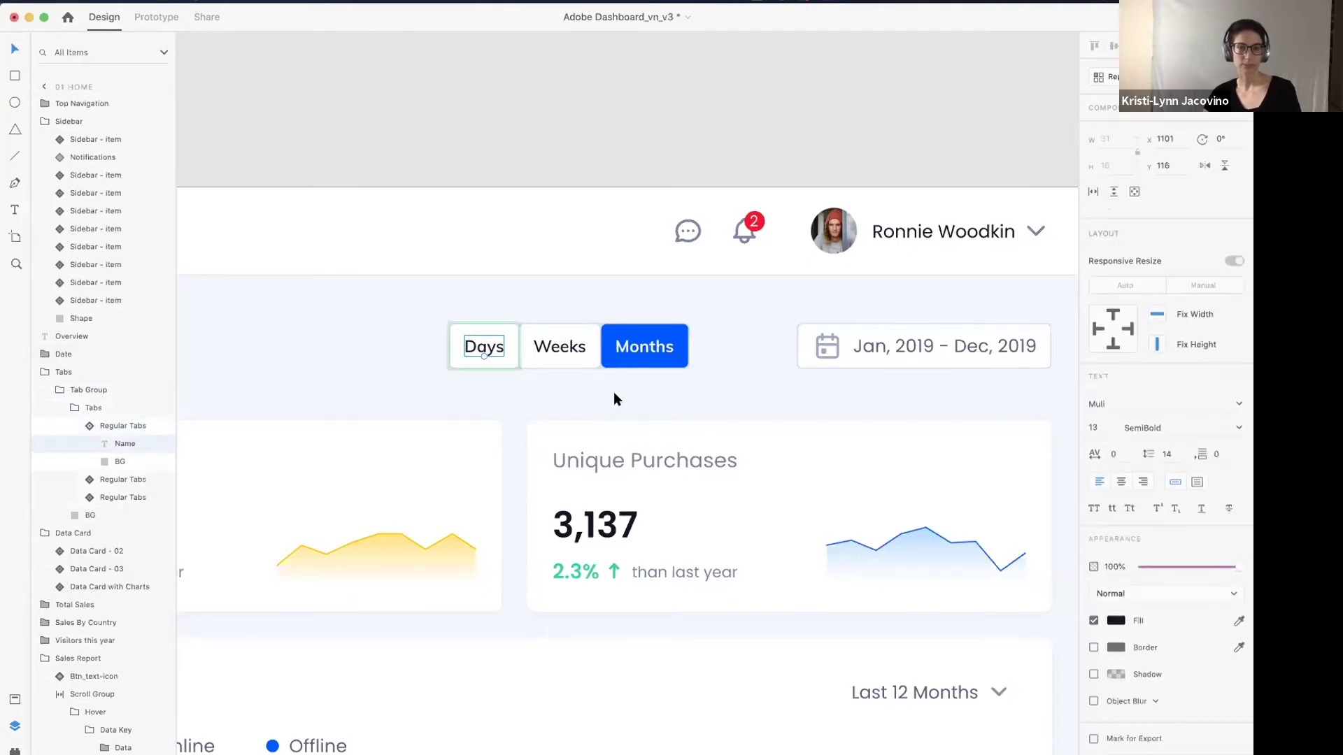
# - Move the shortened tab group right until it sits beside the date field, and deselect it
pyautogui.click(538, 350)
pyautogui.moveTo(548, 351); pyautogui.dragTo(628, 351)
pyautogui.click(590, 398)
# - Group the sidebar's Inbox item with its red notification badge
pyautogui.scroll(-3, 396, 357)
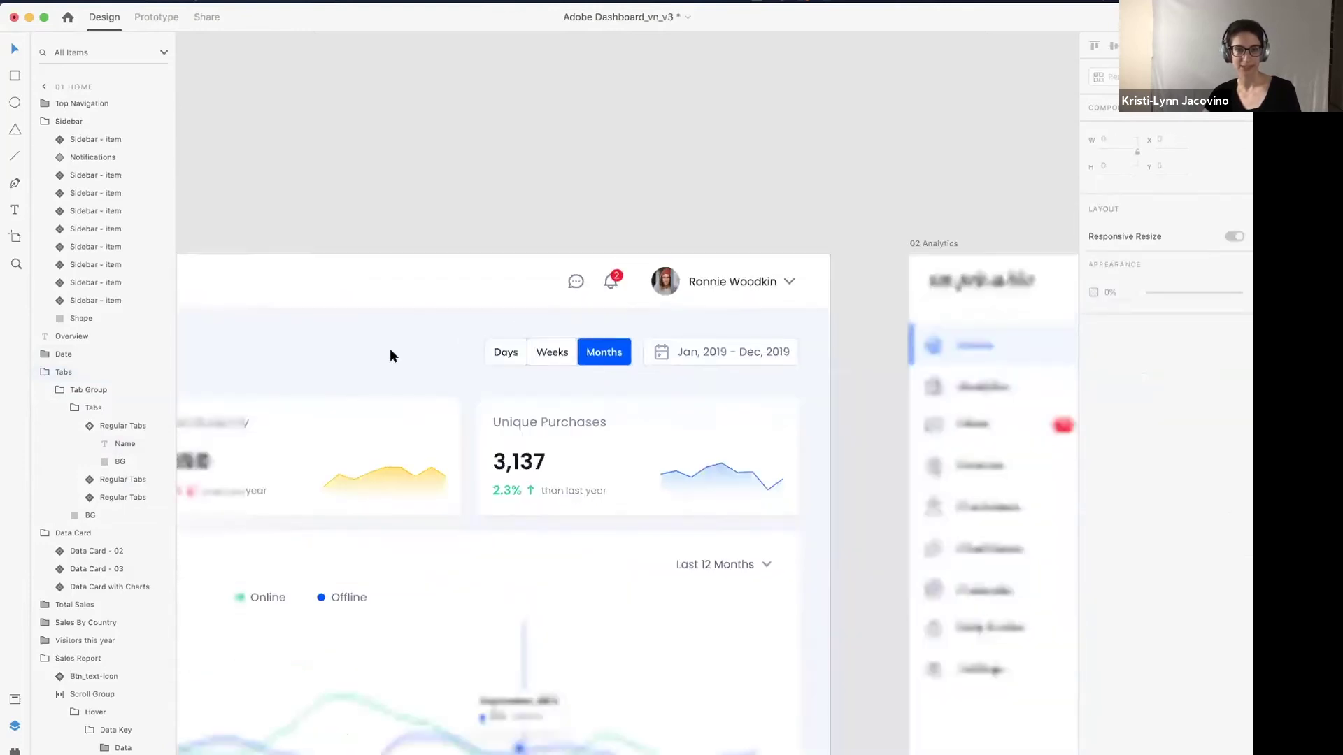
pyautogui.hscroll(-3, 389, 348)
pyautogui.scroll(3, 389, 348)
pyautogui.scroll(-3, 469, 368)
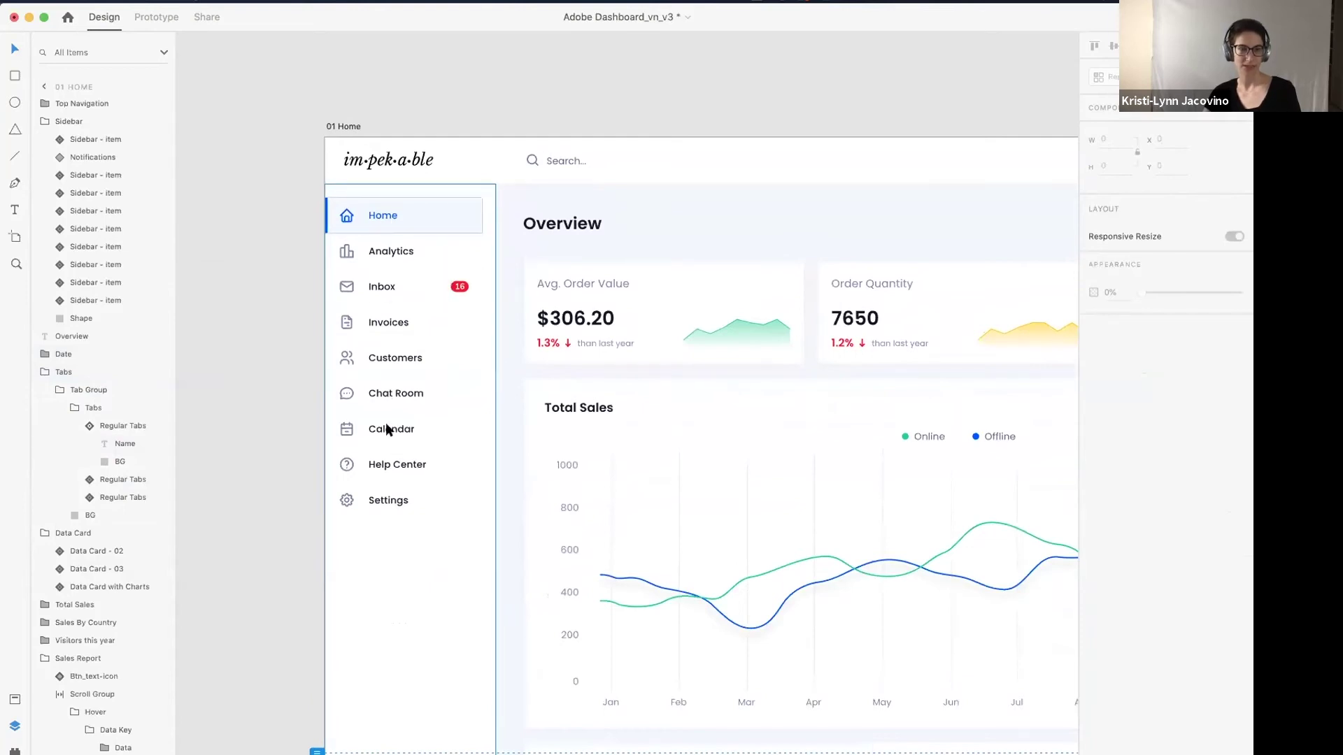
pyautogui.click(388, 222)
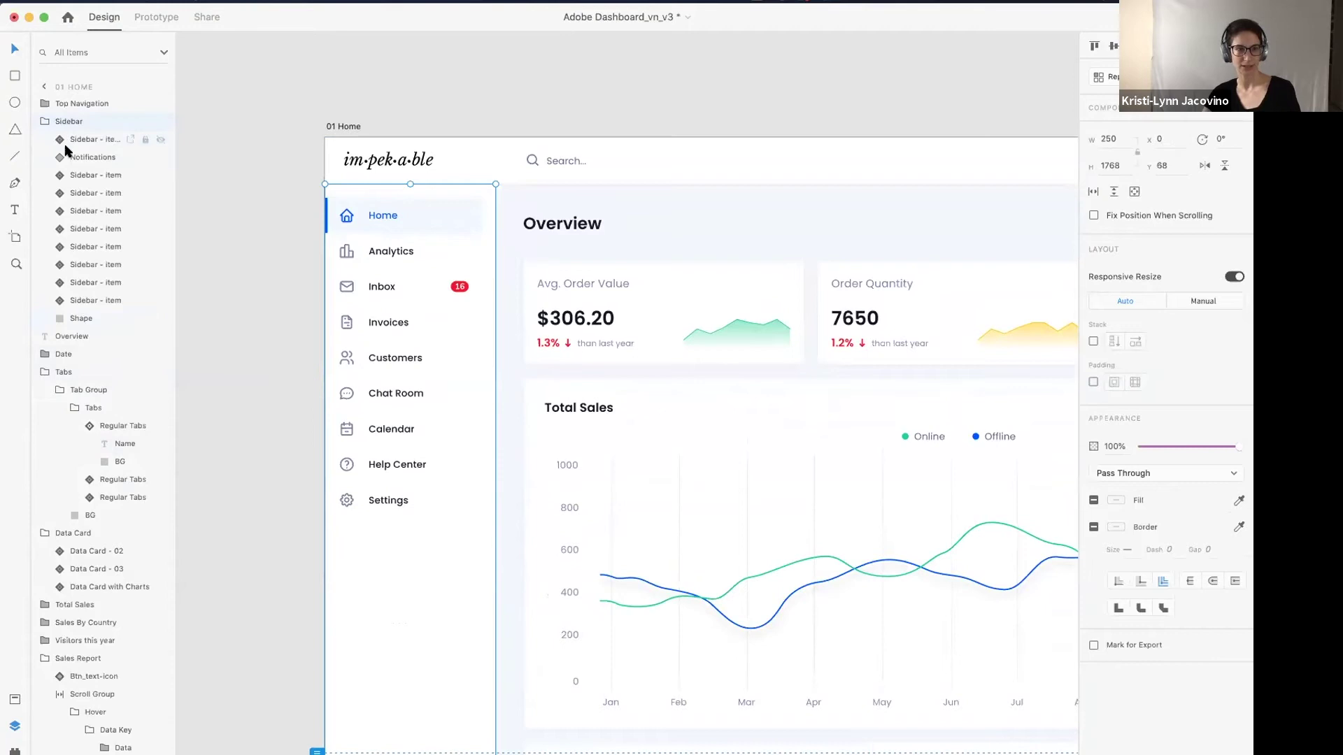
pyautogui.click(83, 157)
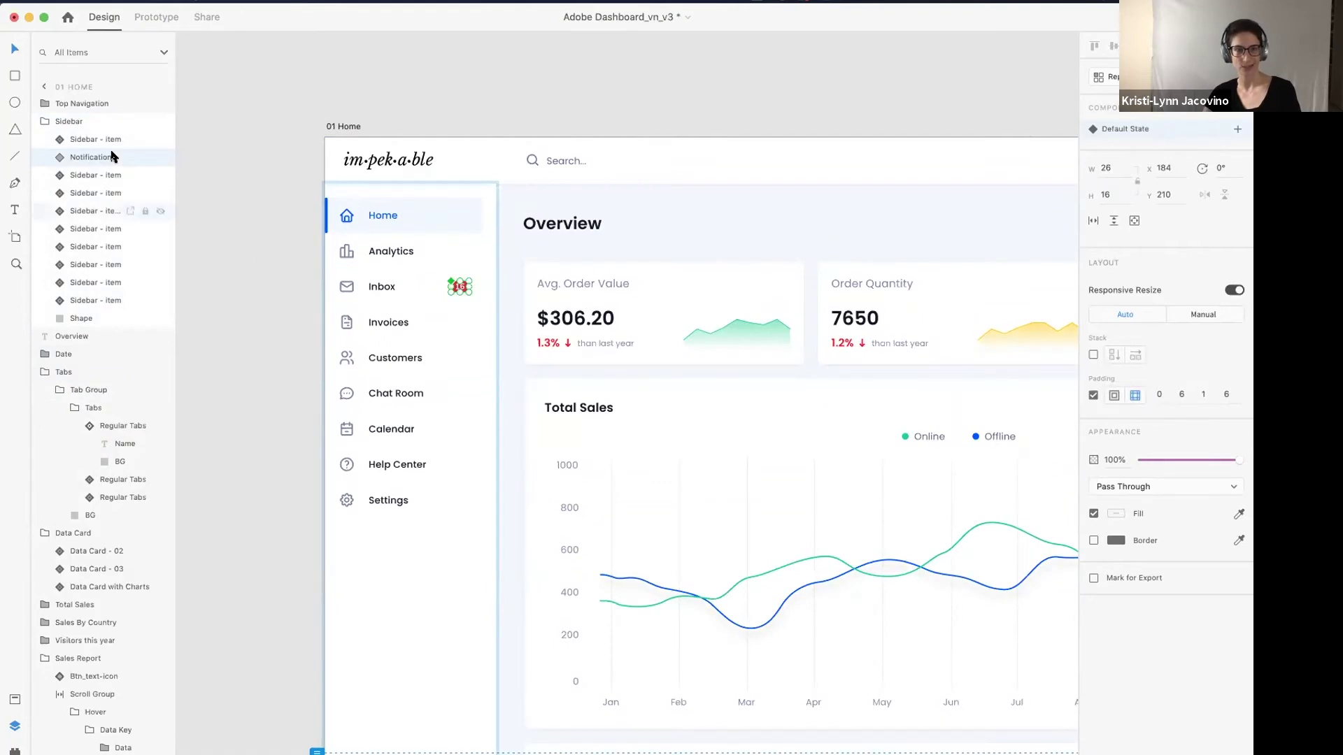
pyautogui.click(410, 289)
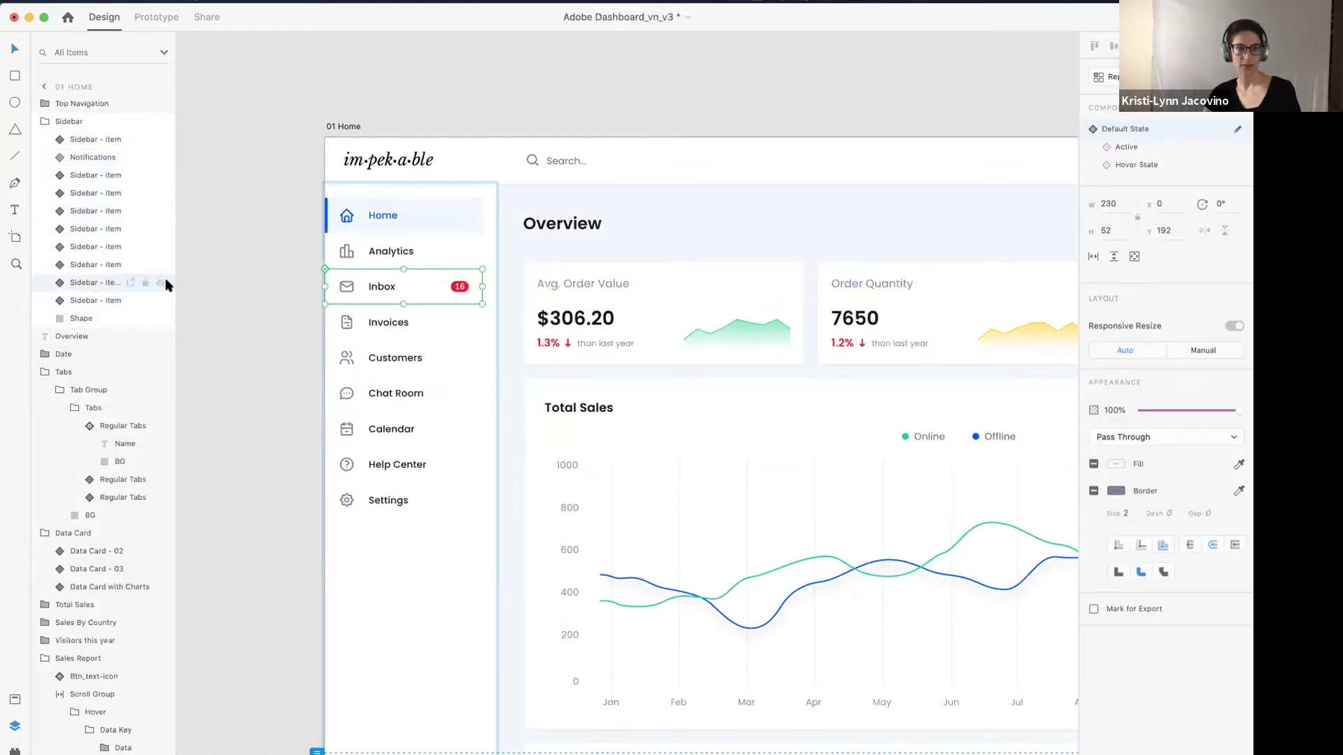
pyautogui.keyDown('shift'); pyautogui.click(461, 289); pyautogui.keyUp('shift')
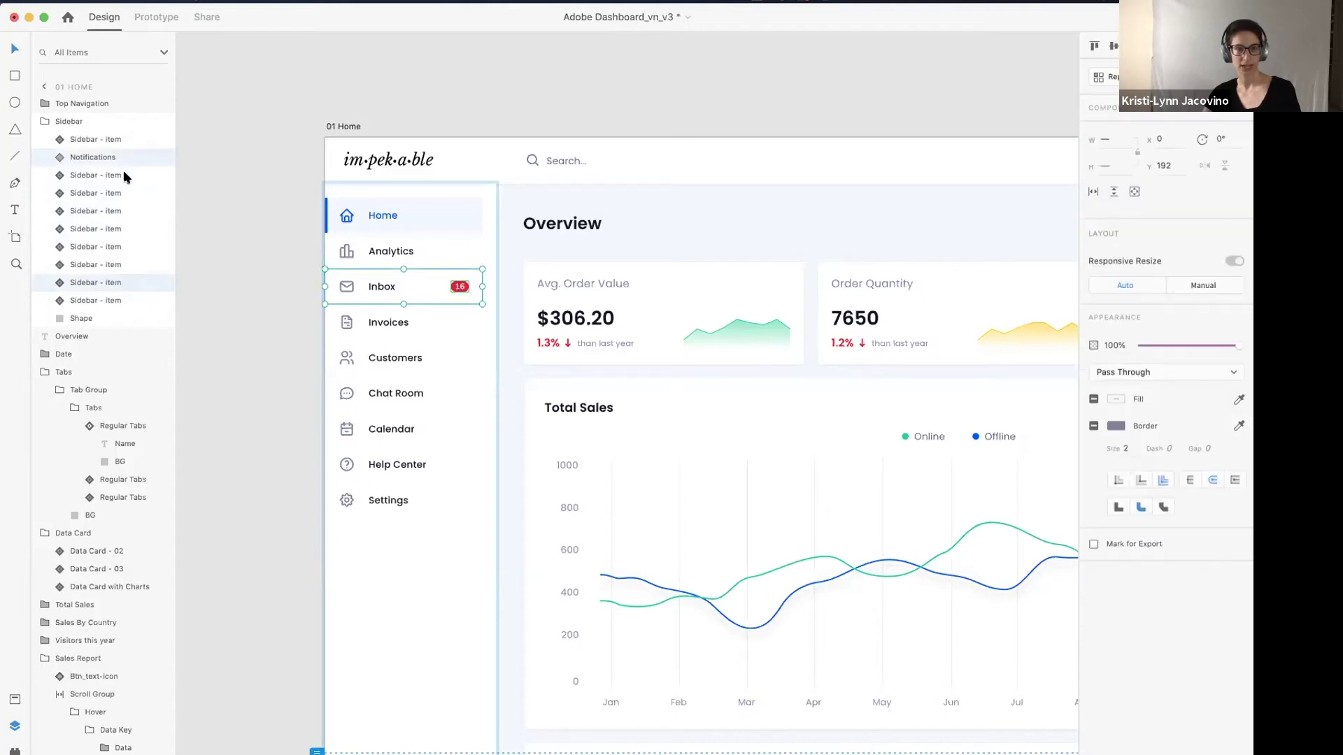
pyautogui.press('super+g')
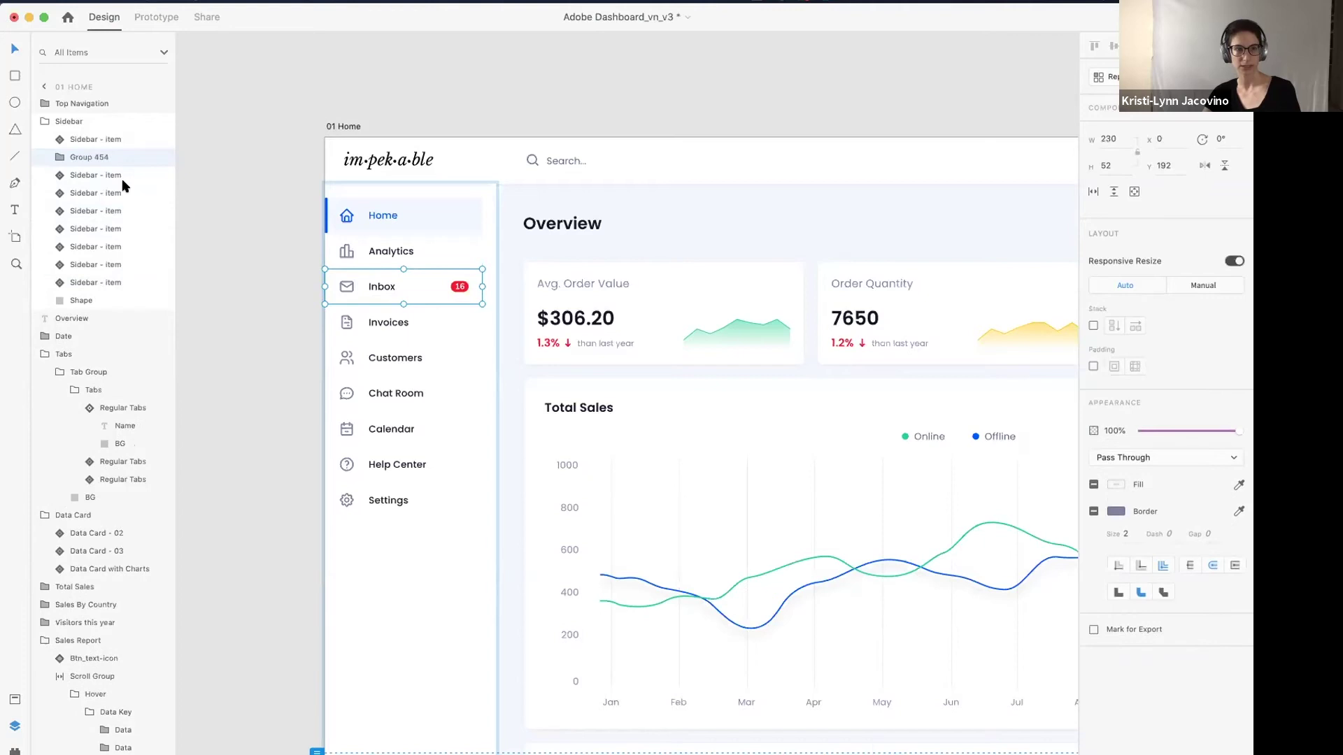
# - Rename the new sidebar group "Inbox"
pyautogui.doubleClick(88, 154)
pyautogui.write('In')
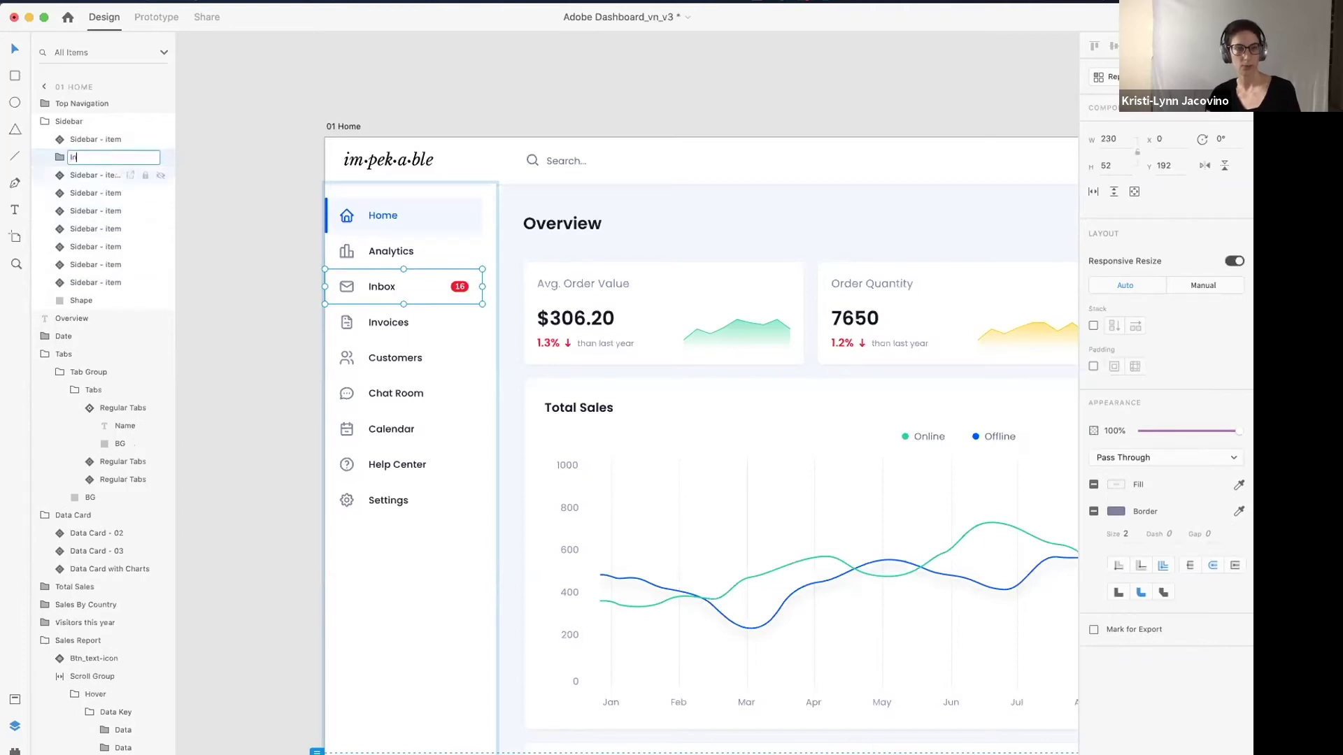
pyautogui.write('box')
pyautogui.press('Return')
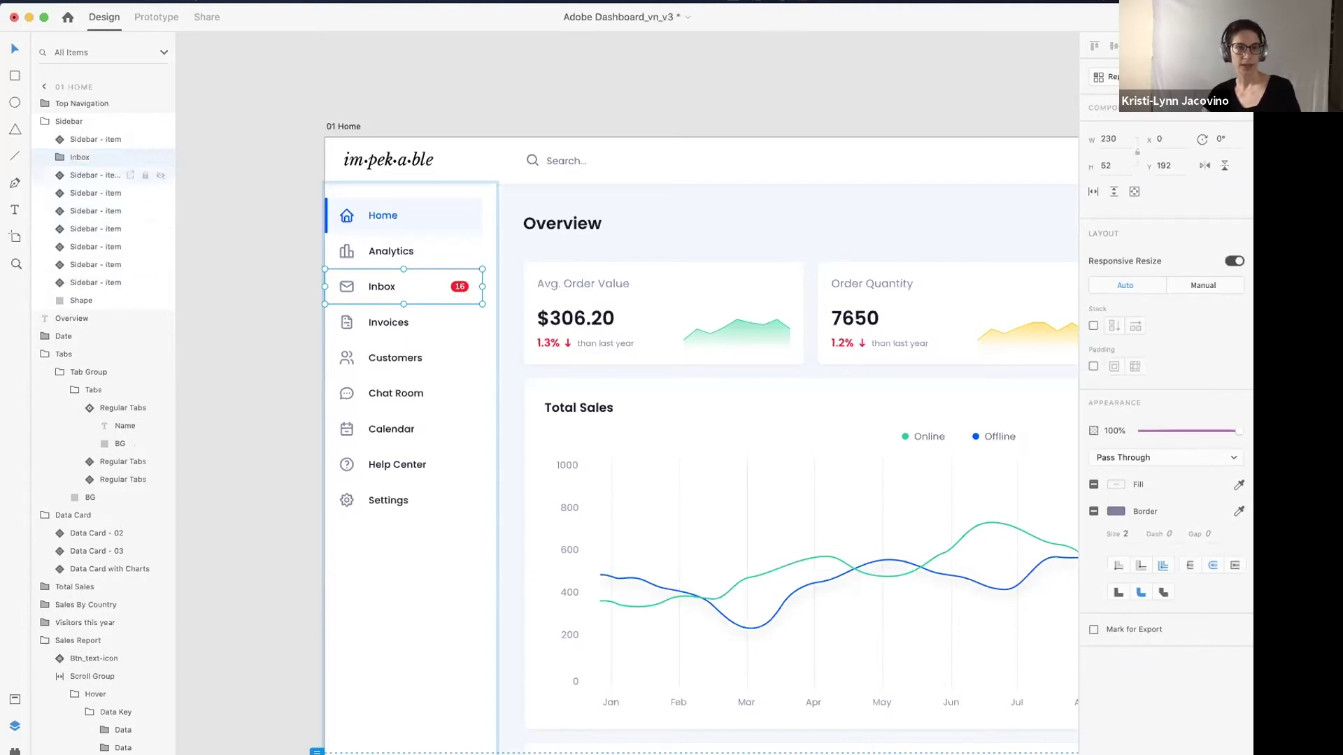
# - Group all the sidebar menu entries from Home to Settings, including the Inbox group
pyautogui.keyDown('shift'); pyautogui.click(422, 207); pyautogui.keyUp('shift')
pyautogui.keyDown('shift'); pyautogui.click(404, 246); pyautogui.keyUp('shift')
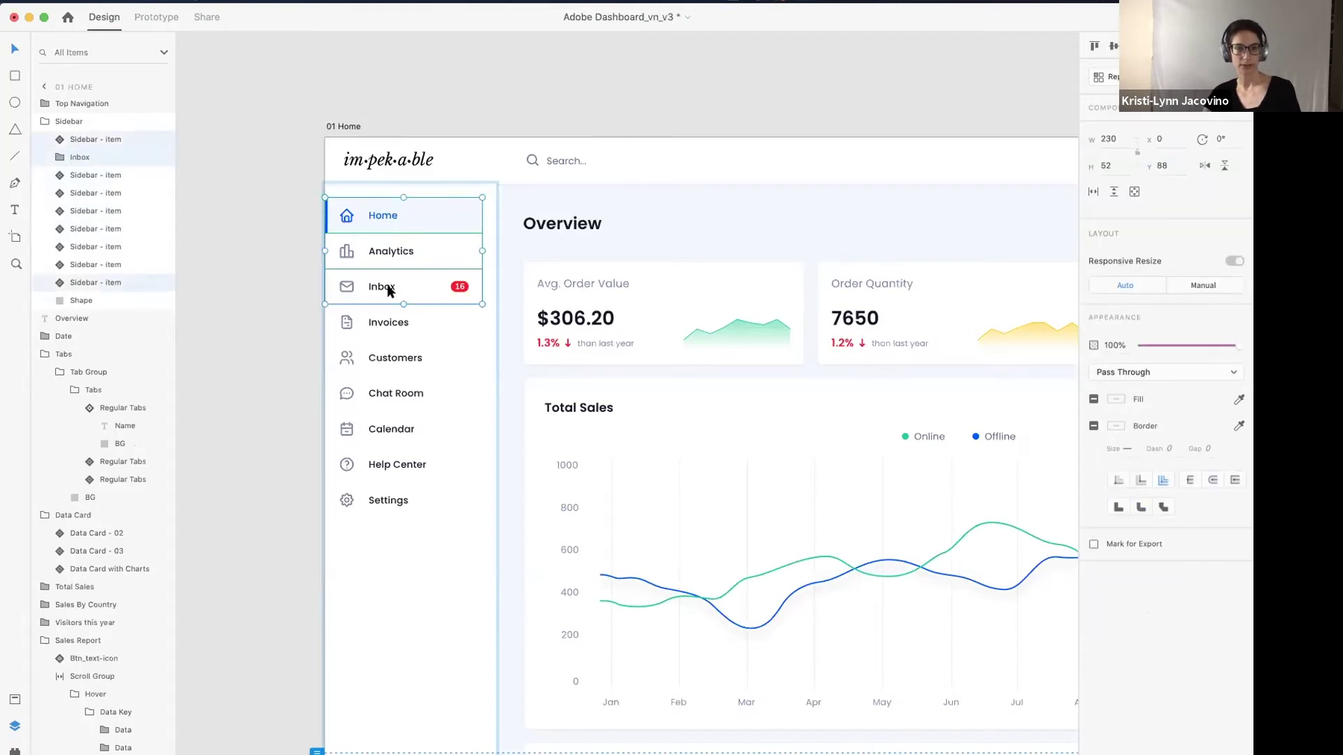
pyautogui.keyDown('shift'); pyautogui.click(384, 318); pyautogui.keyUp('shift')
pyautogui.keyDown('shift'); pyautogui.click(376, 357); pyautogui.keyUp('shift')
pyautogui.keyDown('shift'); pyautogui.click(374, 396); pyautogui.keyUp('shift')
pyautogui.keyDown('shift'); pyautogui.click(376, 431); pyautogui.keyUp('shift')
pyautogui.keyDown('shift'); pyautogui.click(384, 463); pyautogui.keyUp('shift')
pyautogui.keyDown('shift'); pyautogui.click(383, 500); pyautogui.keyUp('shift')
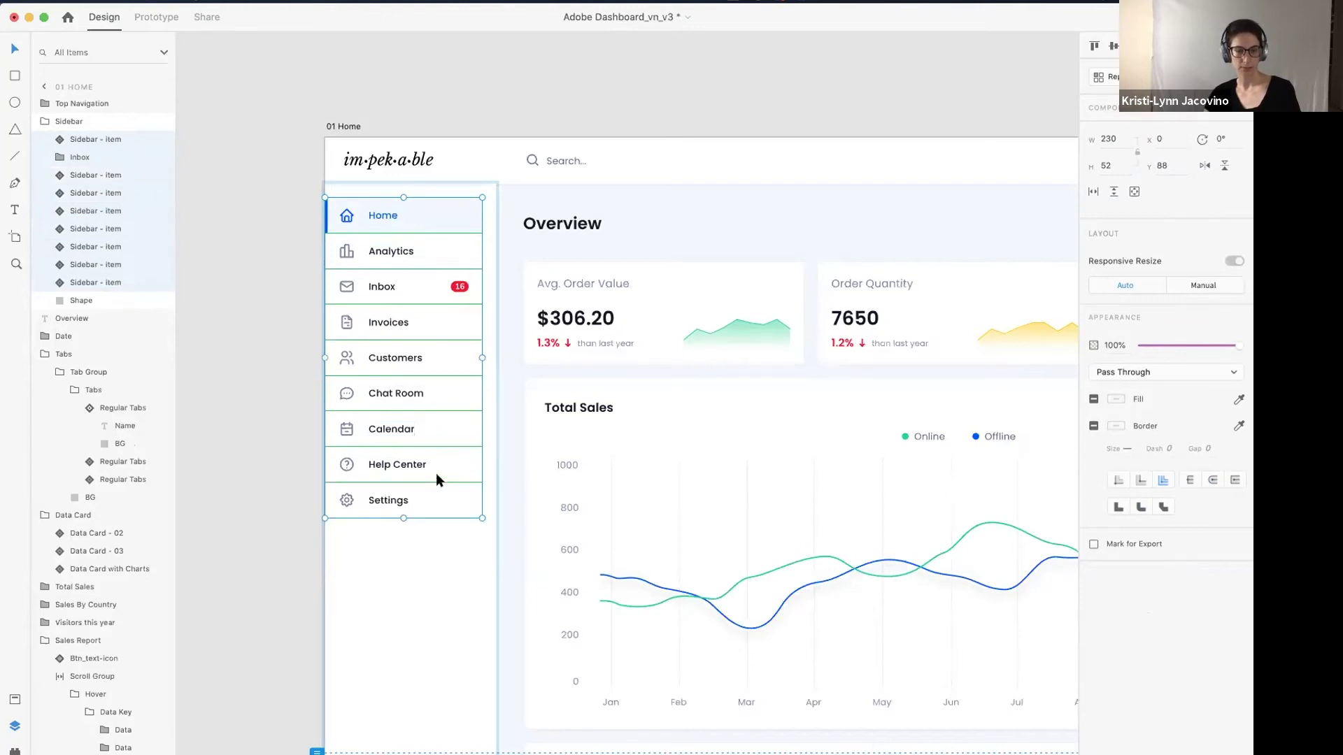
pyautogui.press('super+g')
# - Rename the new sidebar group "Menu Items" and turn it into a vertical stack
pyautogui.doubleClick(90, 139)
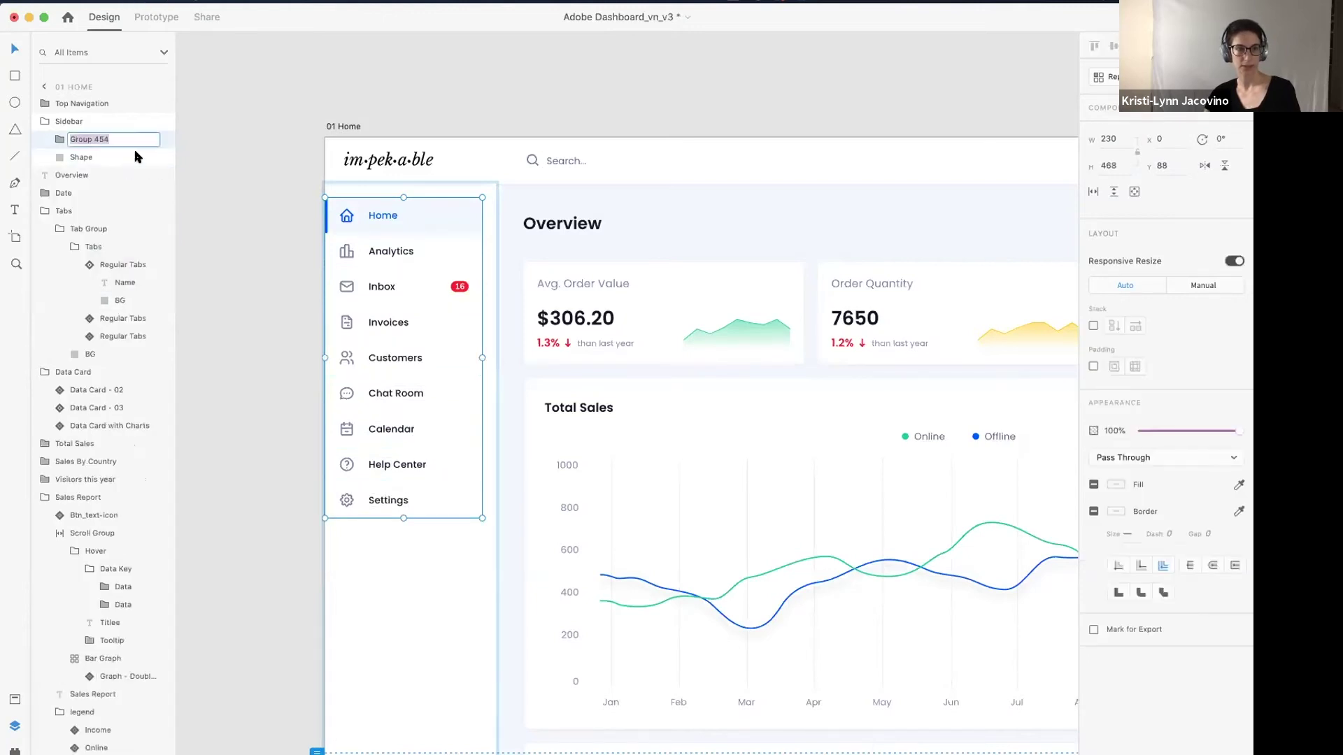
pyautogui.write('Menu Items')
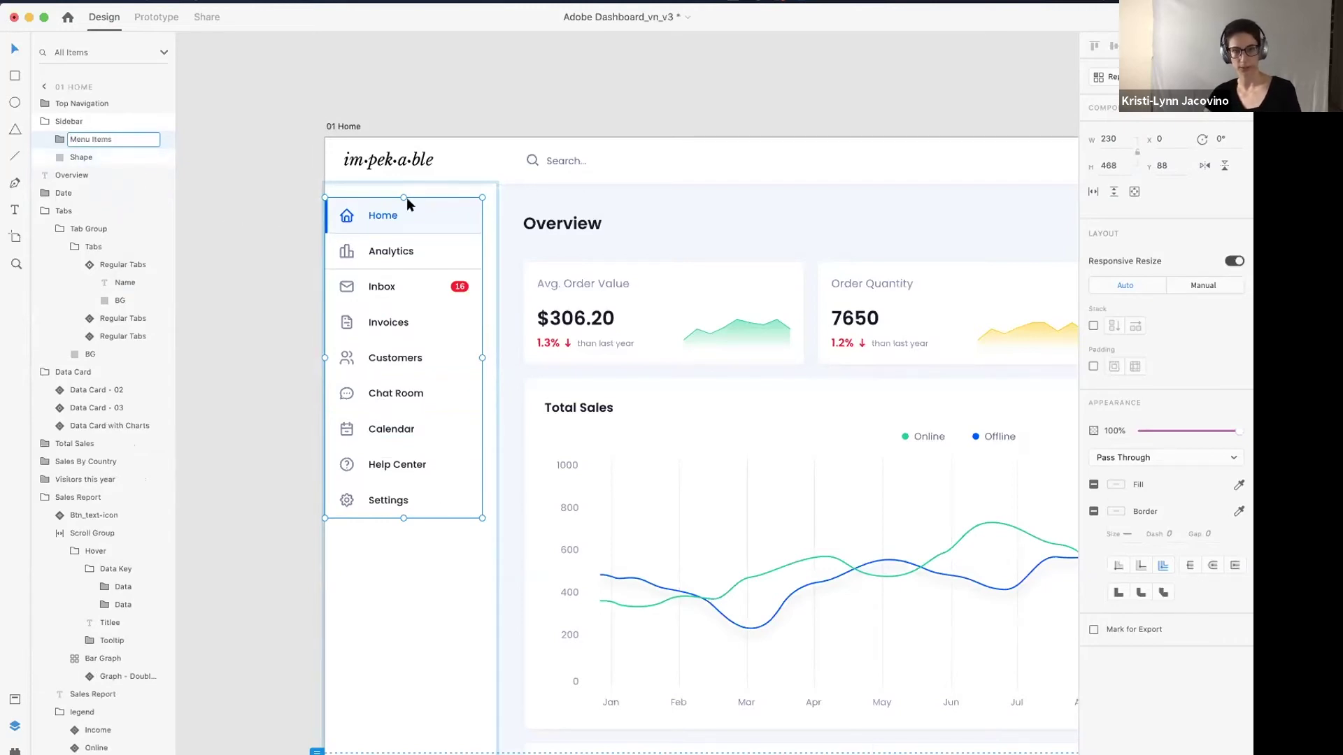
pyautogui.press('Return')
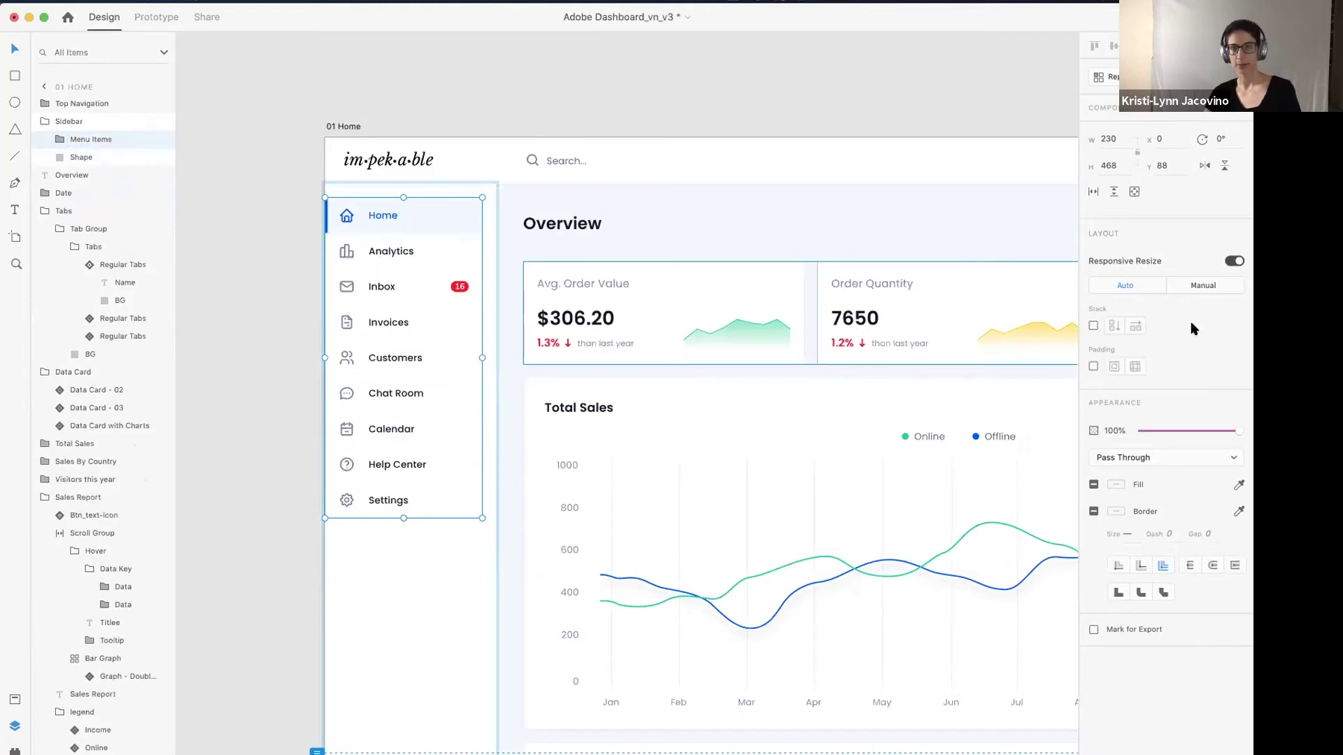
pyautogui.click(1093, 326)
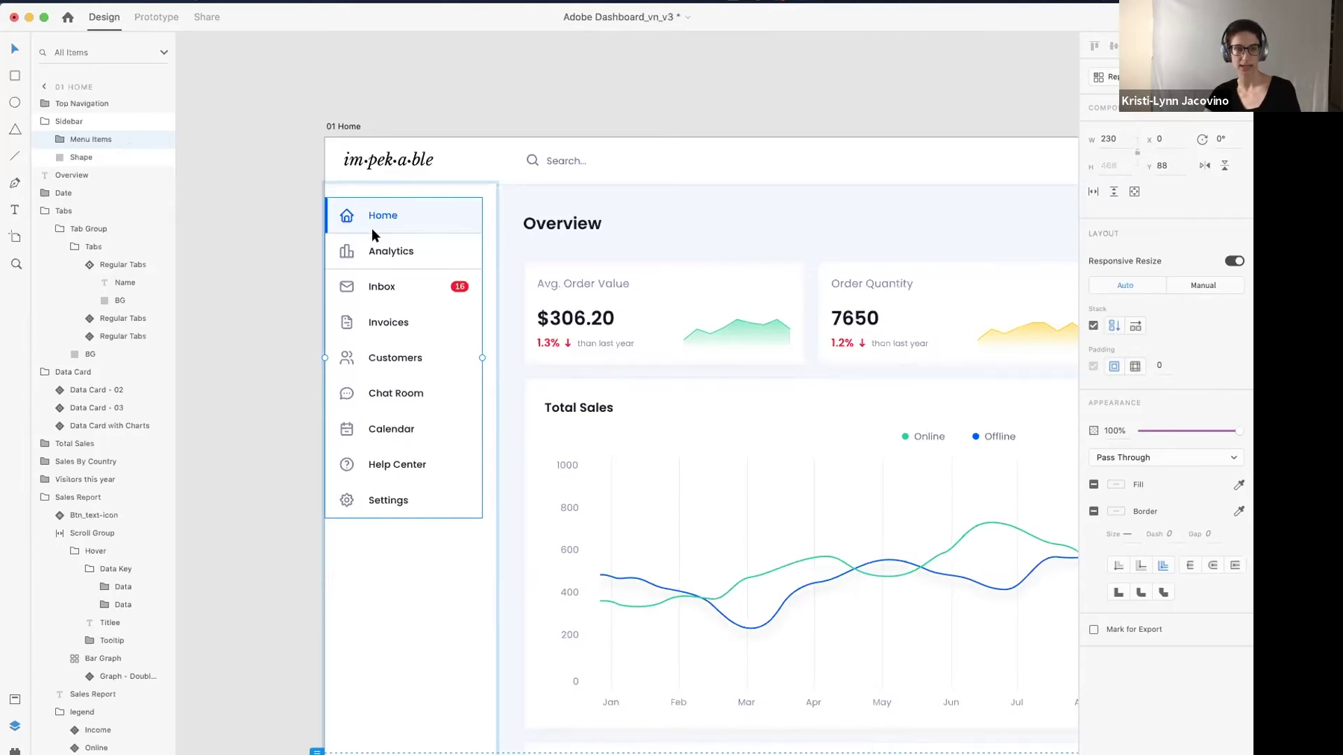
# - Expand the Menu Items group, try moving the Invoices item higher in the stack, and return it below Inbox
pyautogui.click(58, 140)
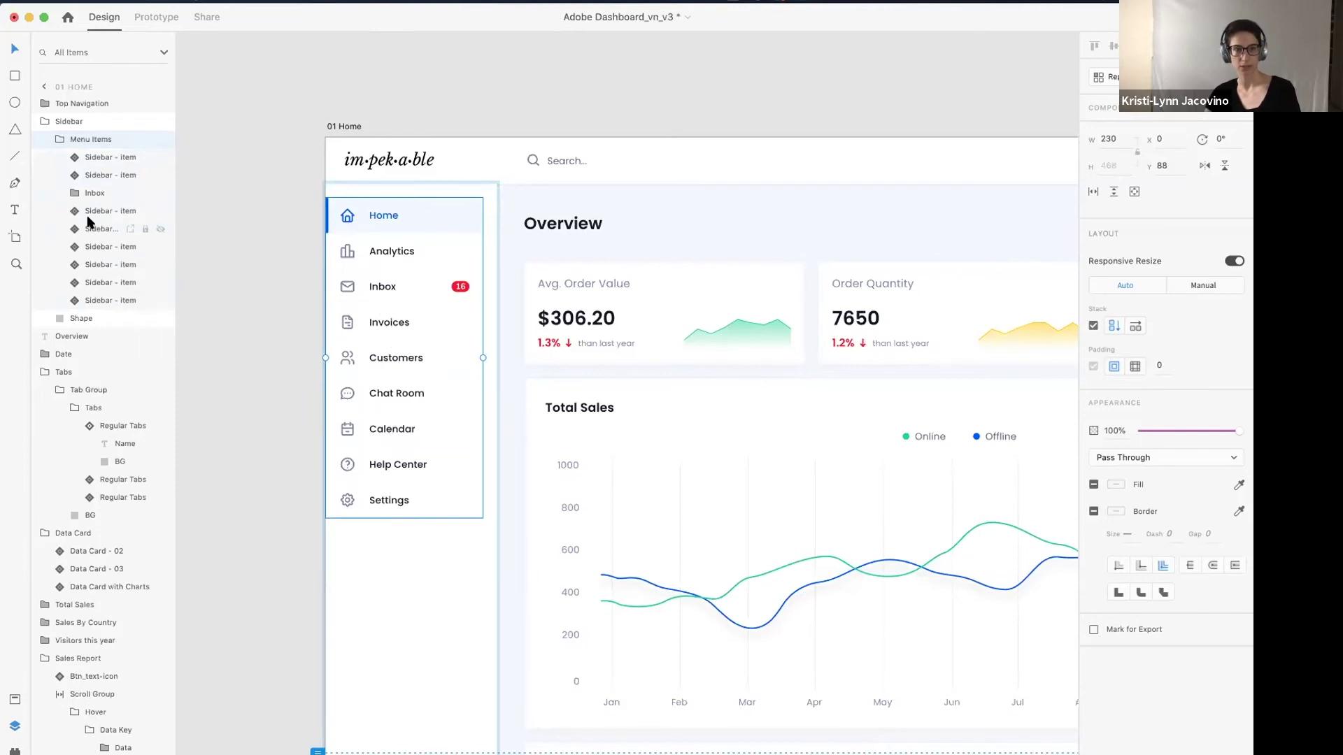
pyautogui.doubleClick(393, 315)
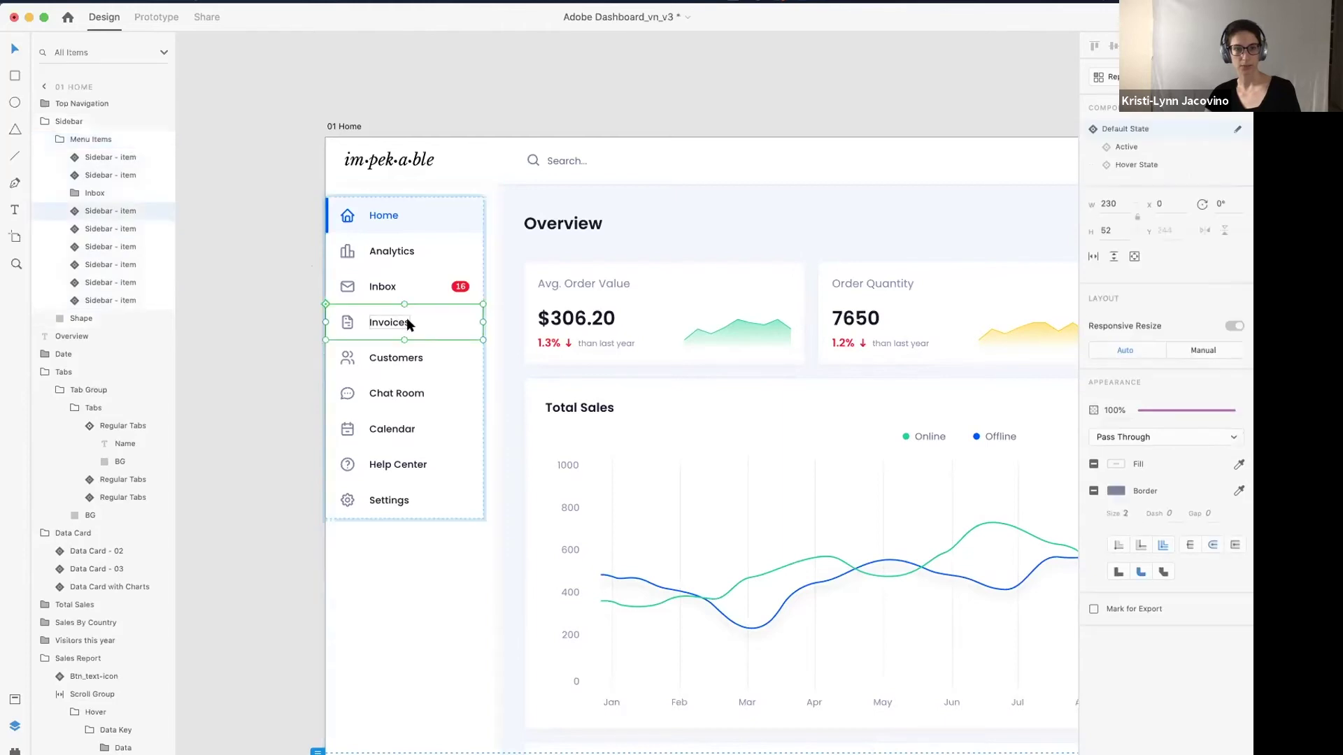
pyautogui.moveTo(395, 298); pyautogui.dragTo(395, 248)
pyautogui.moveTo(403, 293); pyautogui.dragTo(402, 321)
# - Reorder the sidebar stack so that Chat Room sits directly below Inbox, and deselect it
pyautogui.click(99, 249)
pyautogui.moveTo(99, 233); pyautogui.dragTo(99, 175)
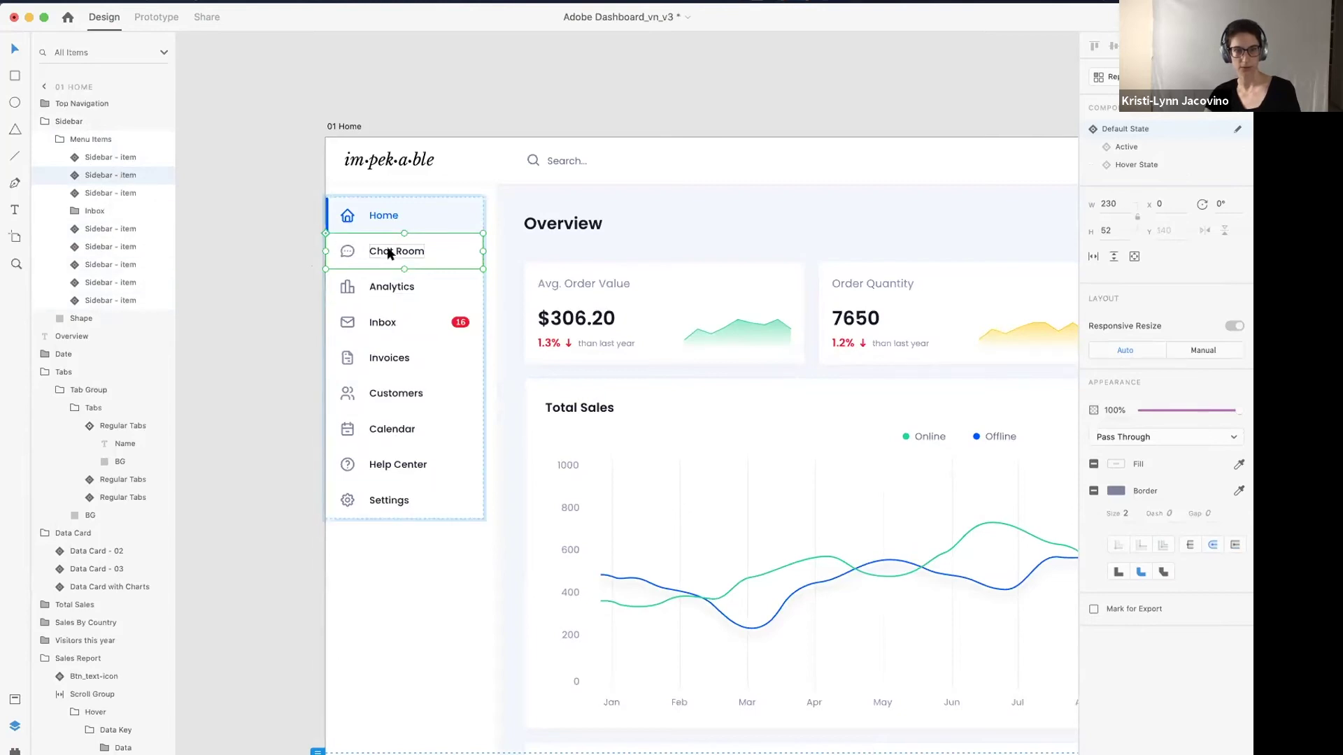
pyautogui.moveTo(367, 256); pyautogui.dragTo(371, 320)
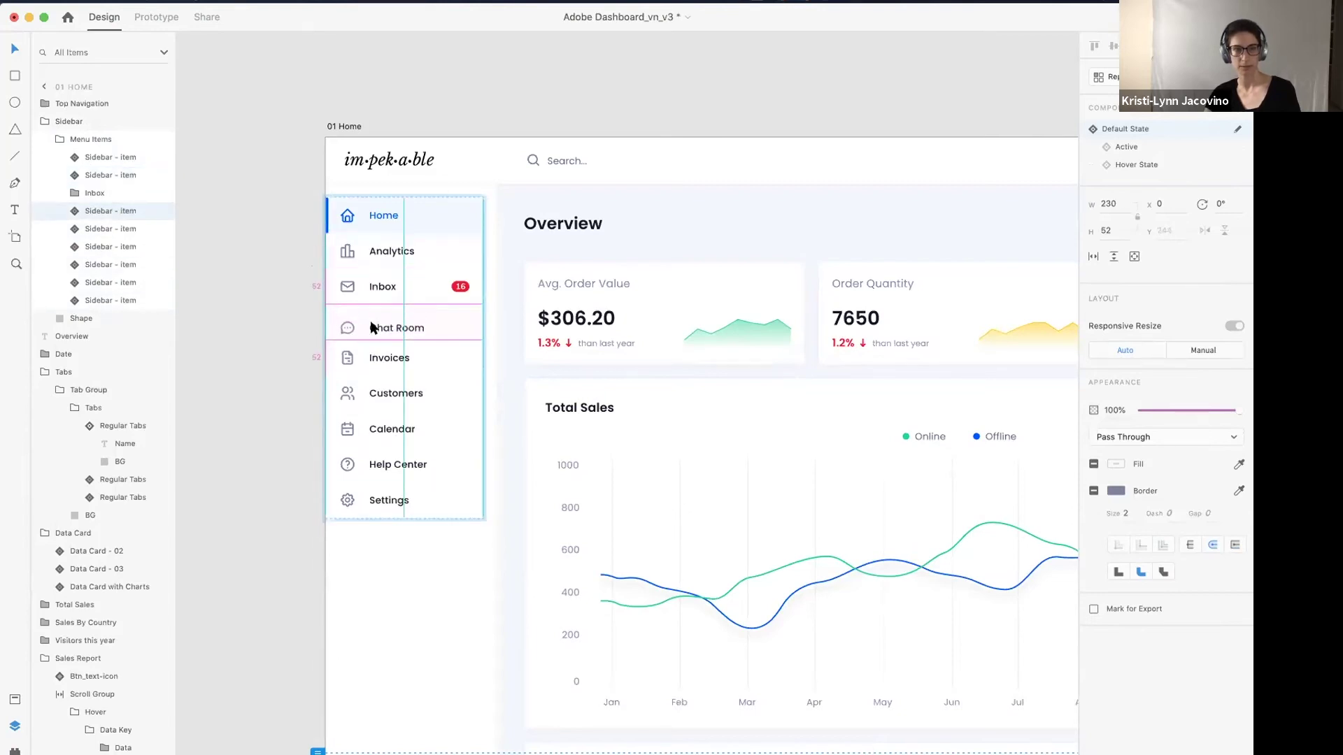
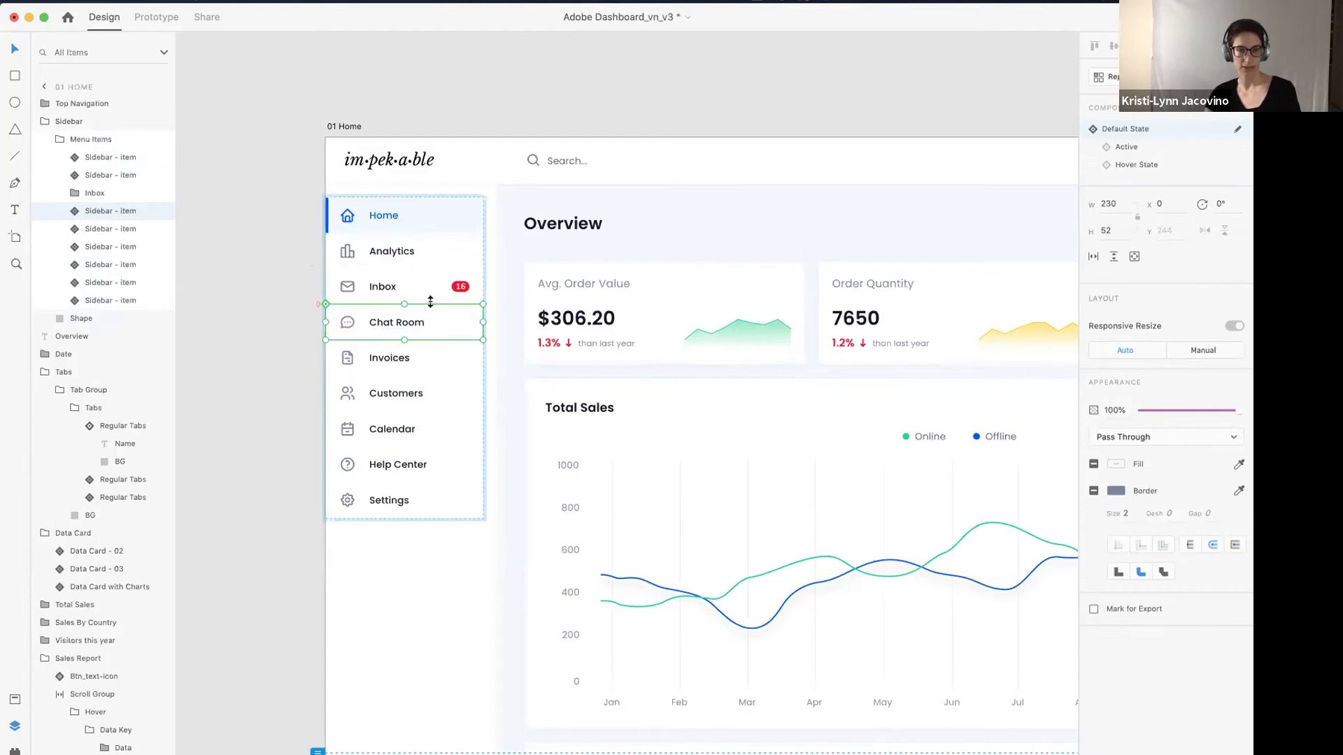
pyautogui.moveTo(431, 302)
pyautogui.mouseDown()
pyautogui.moveTo(431, 314)
pyautogui.moveTo(435, 299)
pyautogui.mouseUp()
pyautogui.click(364, 320)
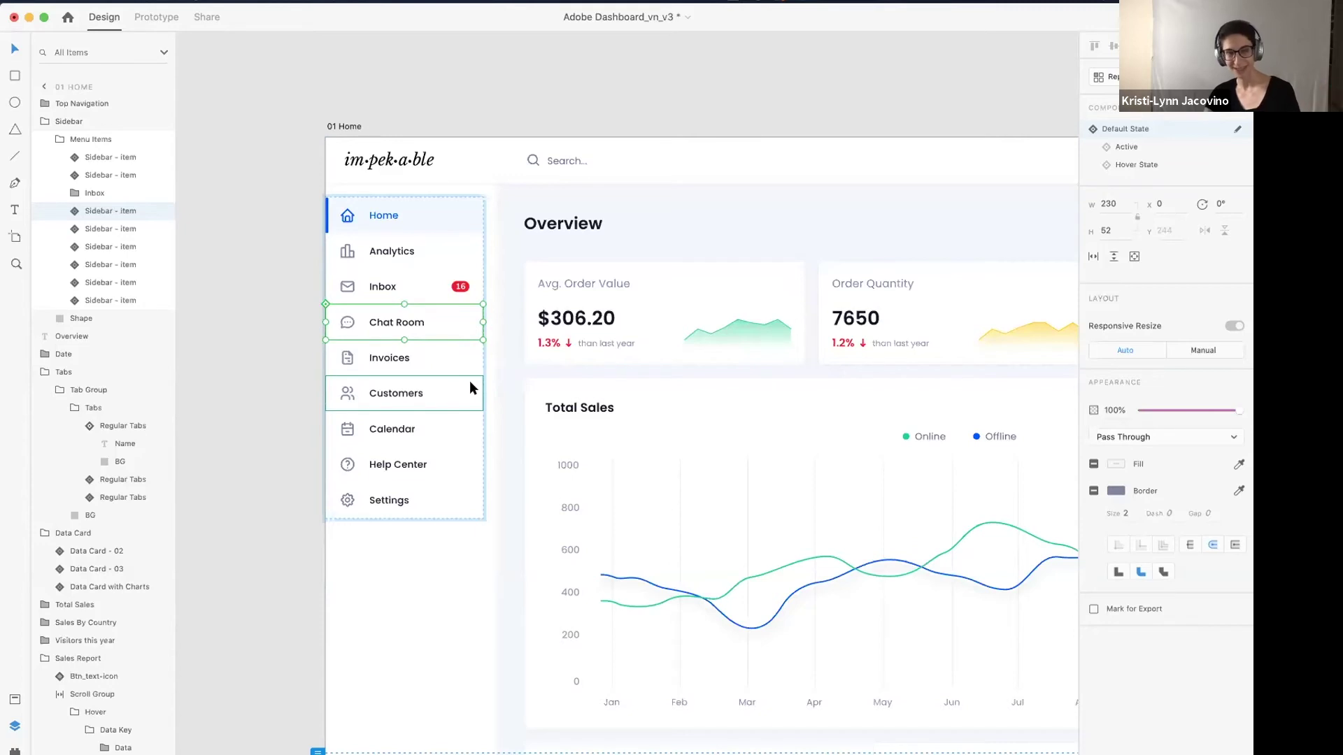
pyautogui.click(301, 250)
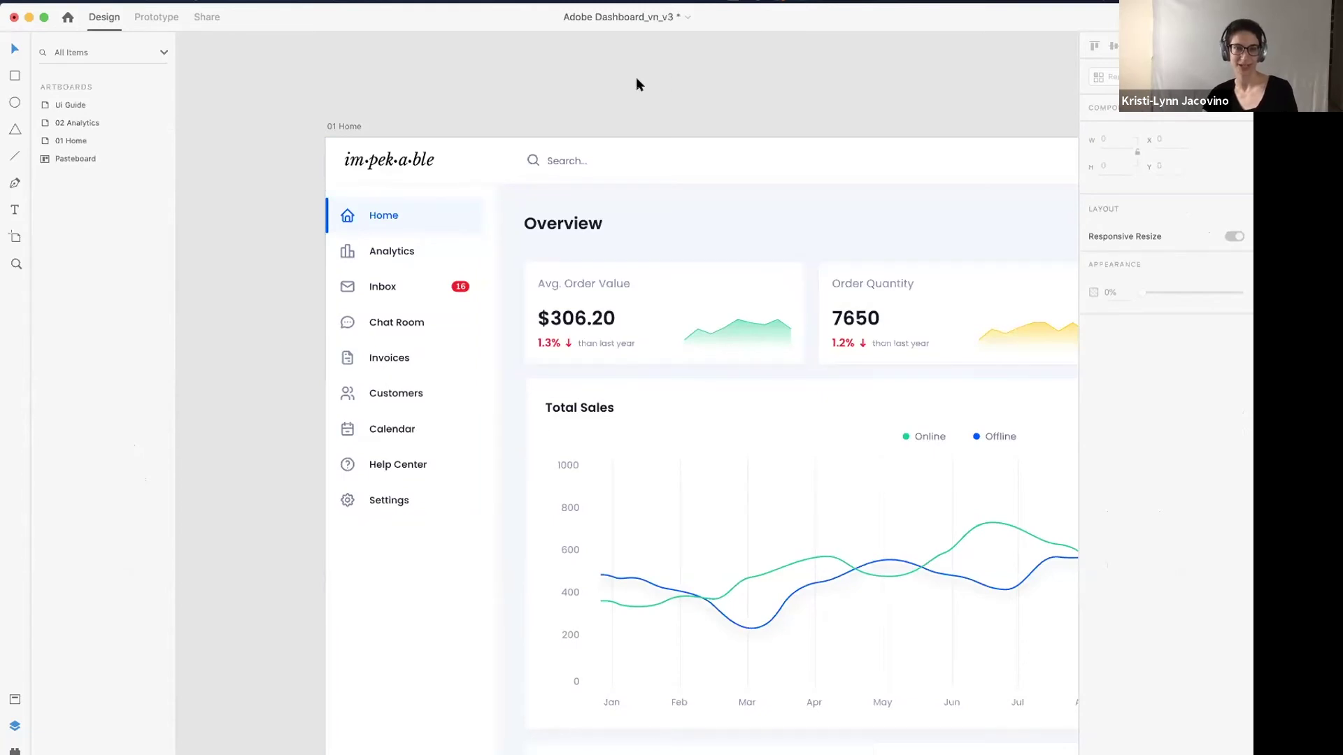
pyautogui.scroll(-3, 560, 126)
pyautogui.scroll(-10, 590, 153)
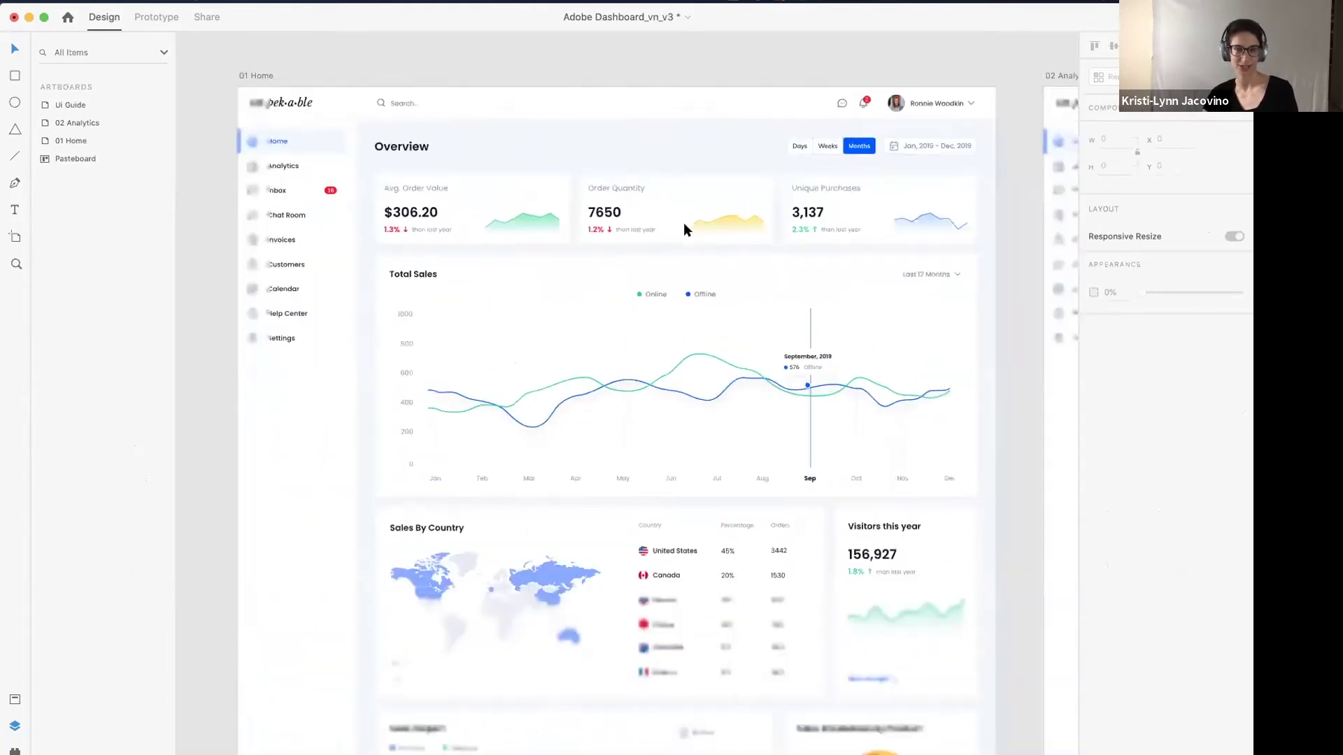
pyautogui.scroll(-3, 690, 223)
pyautogui.hscroll(3, 691, 222)
pyautogui.scroll(6, 690, 224)
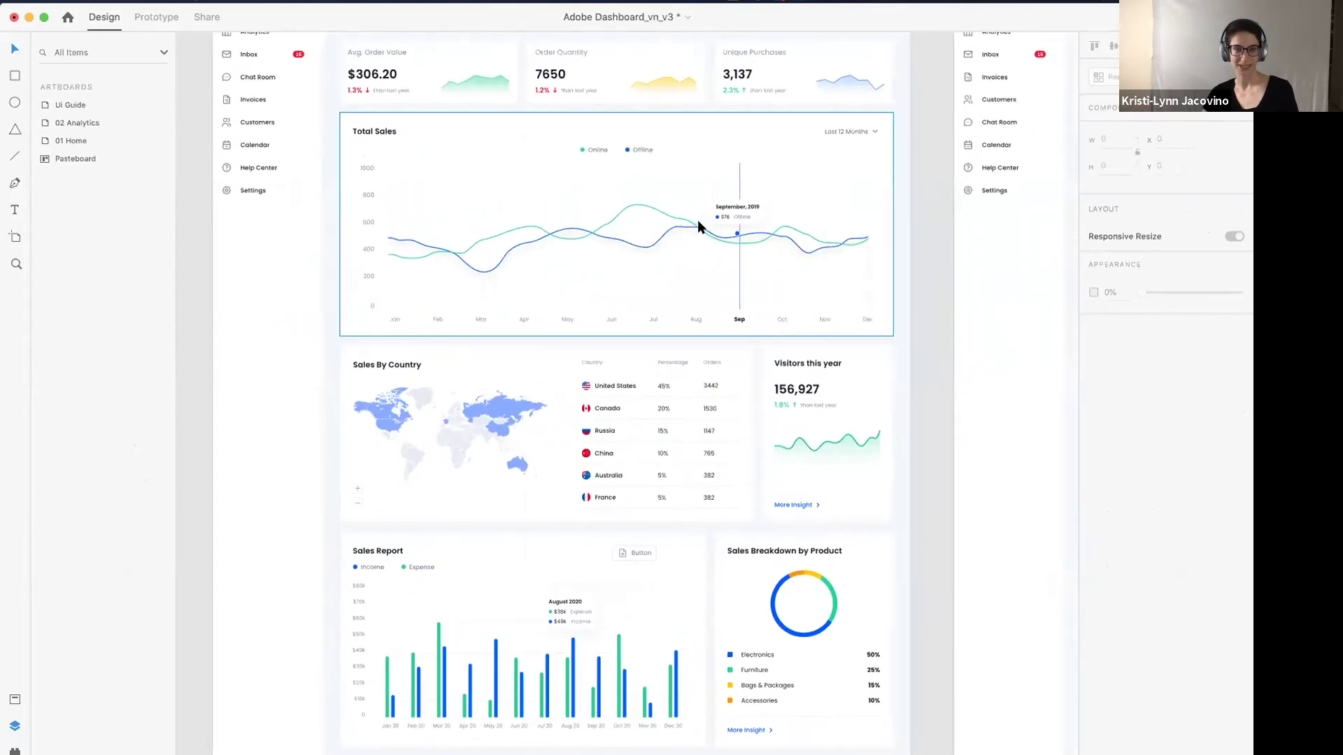
pyautogui.hscroll(10, 698, 220)
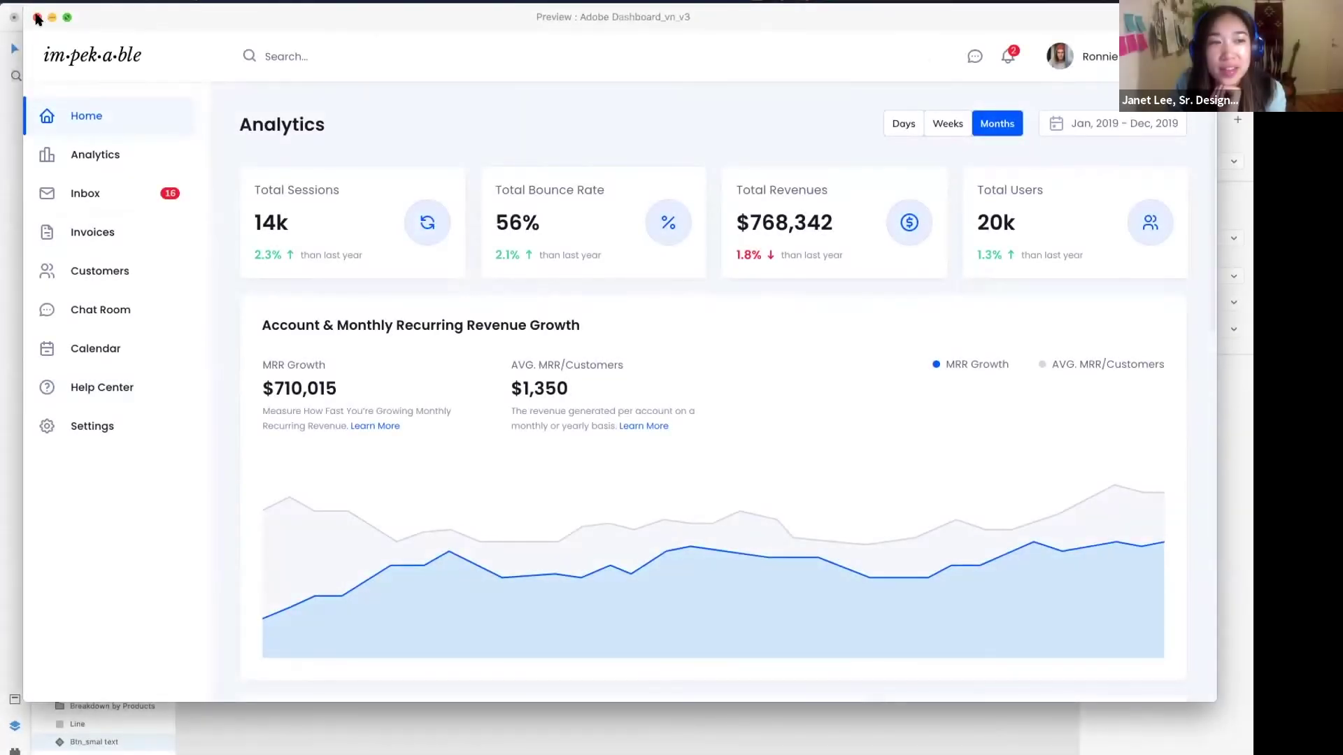
# - Close the prototype preview, clear the artboard selection and return to design mode
pyautogui.click(37, 18)
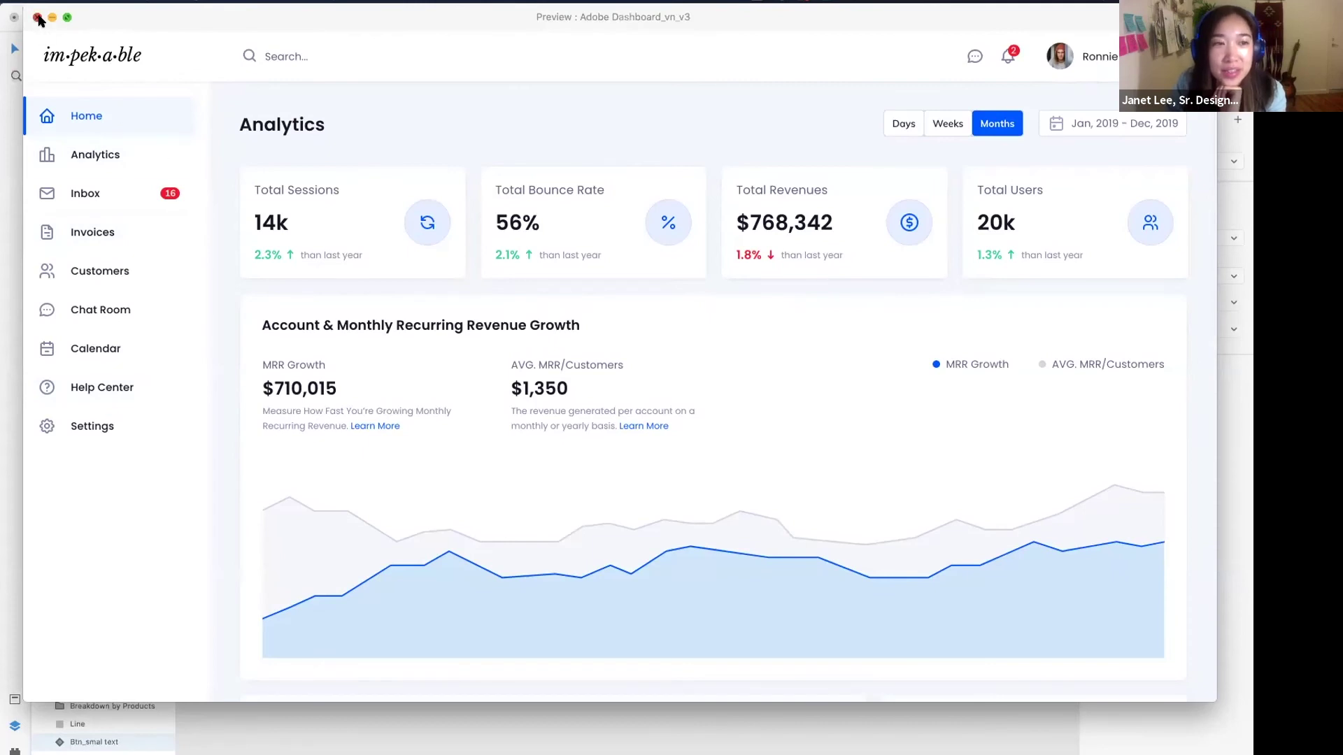
pyautogui.click(551, 266)
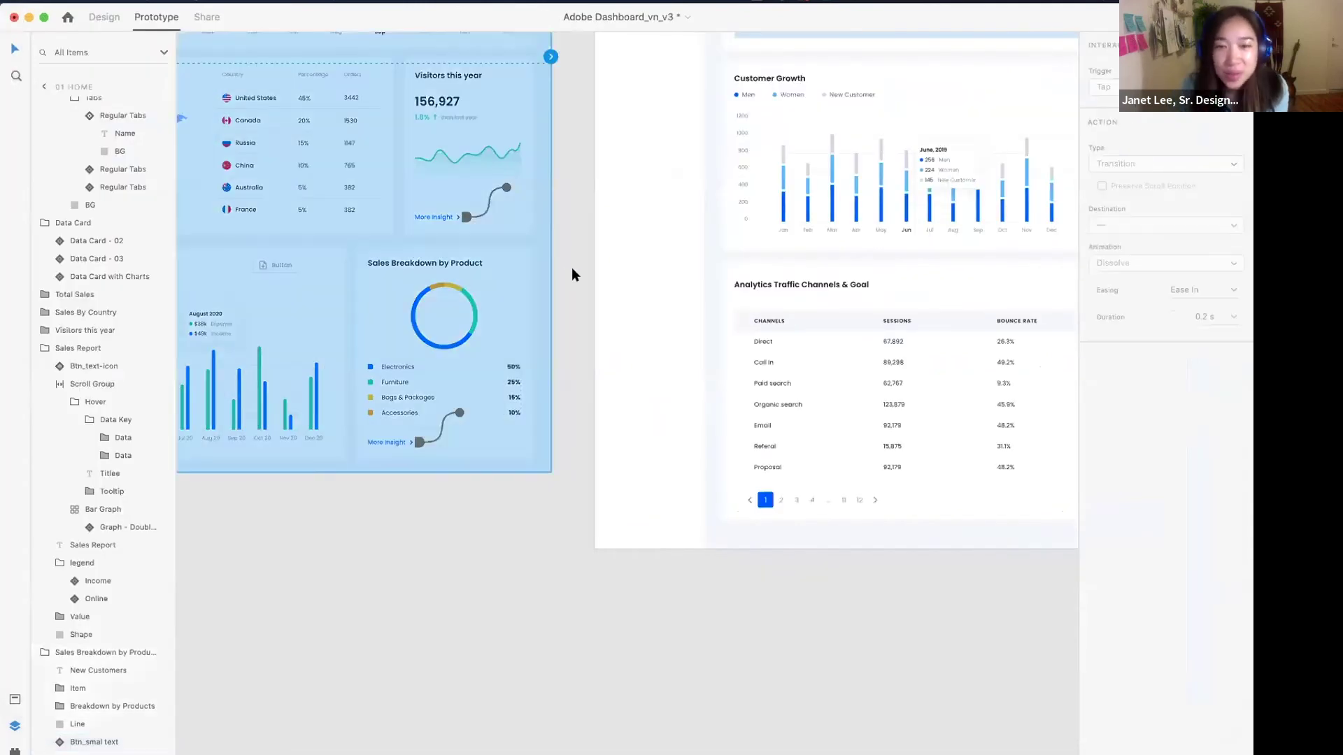
pyautogui.hscroll(-5, 572, 265)
pyautogui.scroll(3, 553, 249)
pyautogui.click(103, 17)
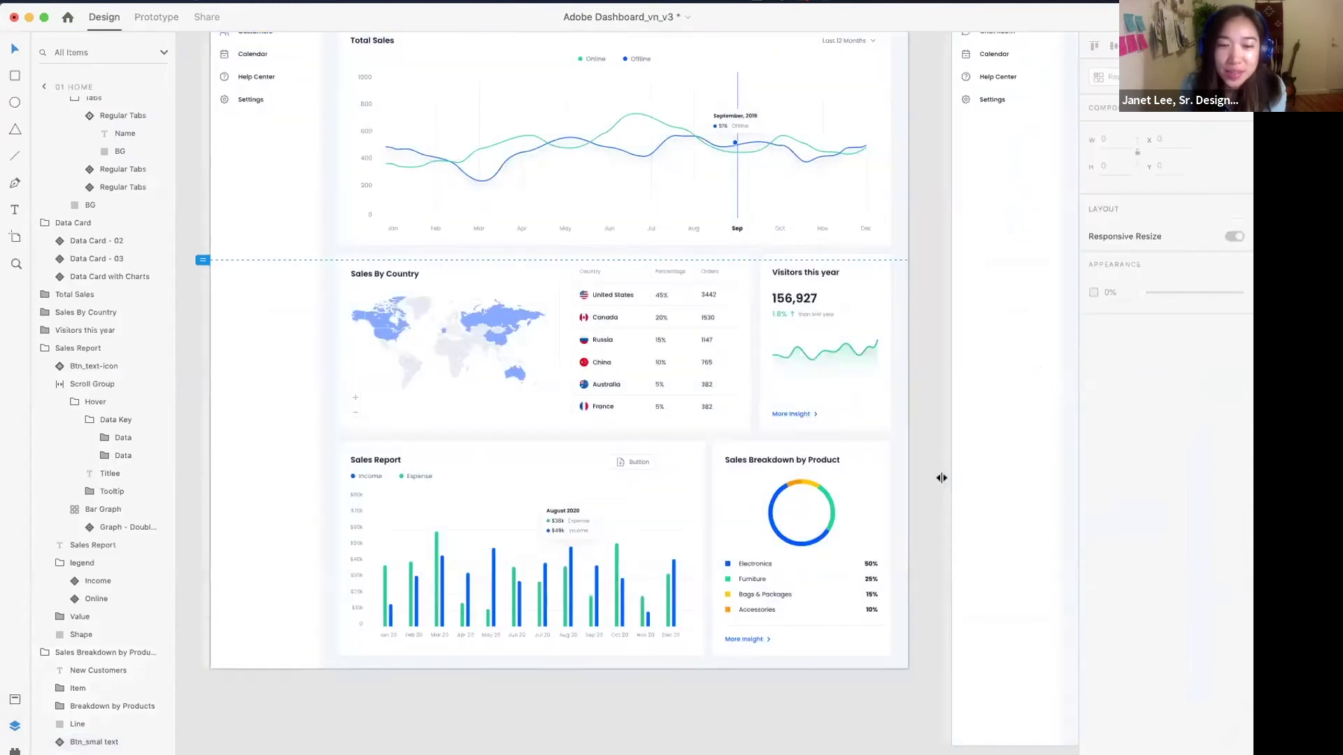
# - Save the dashboard document
pyautogui.press('super+s')
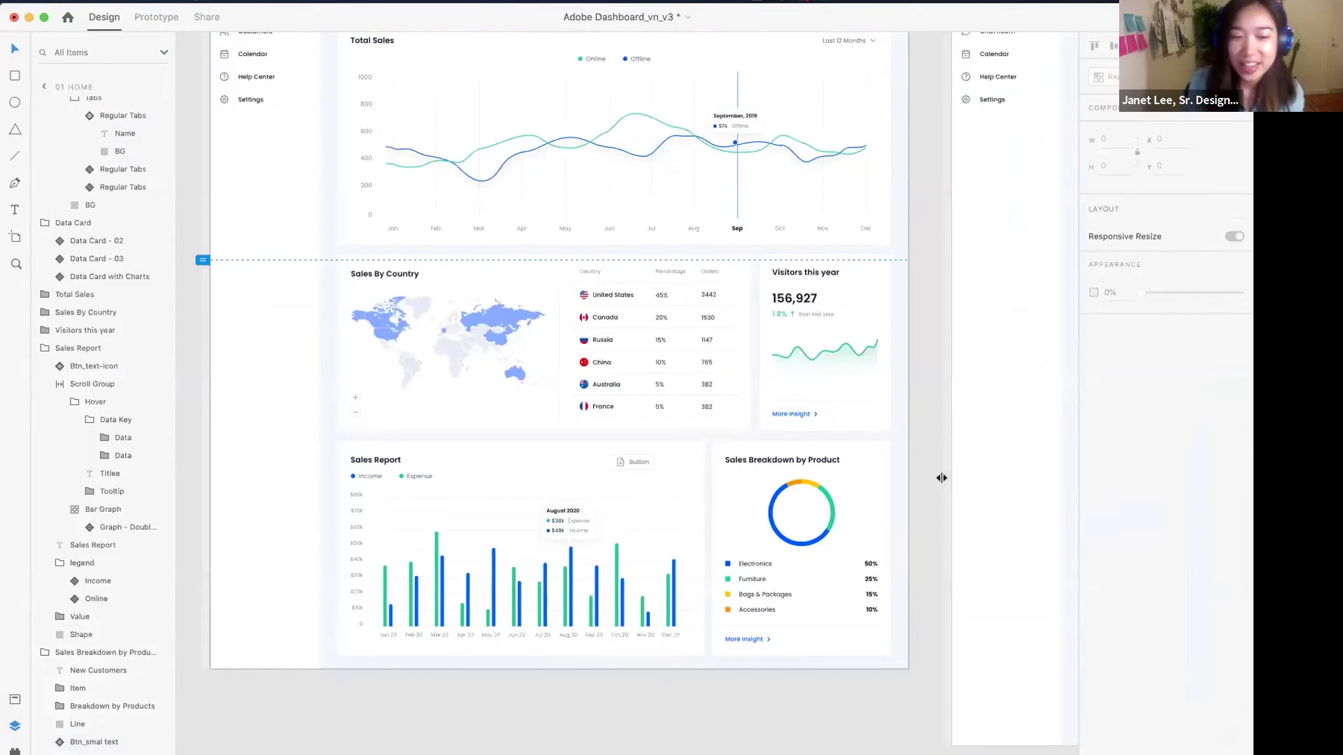
pyautogui.press('super+s')
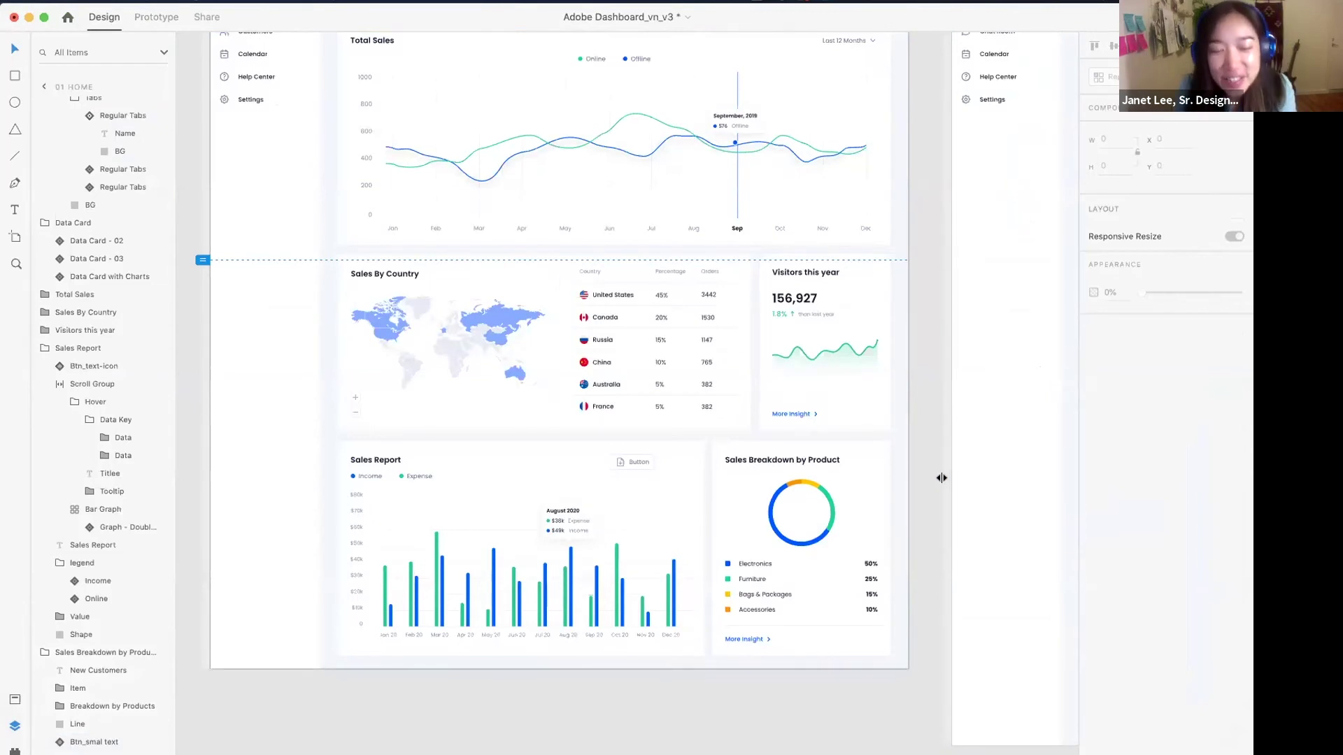
# - Select the nested % Price component inside the Avg. Order Value card
pyautogui.scroll(2, 922, 470)
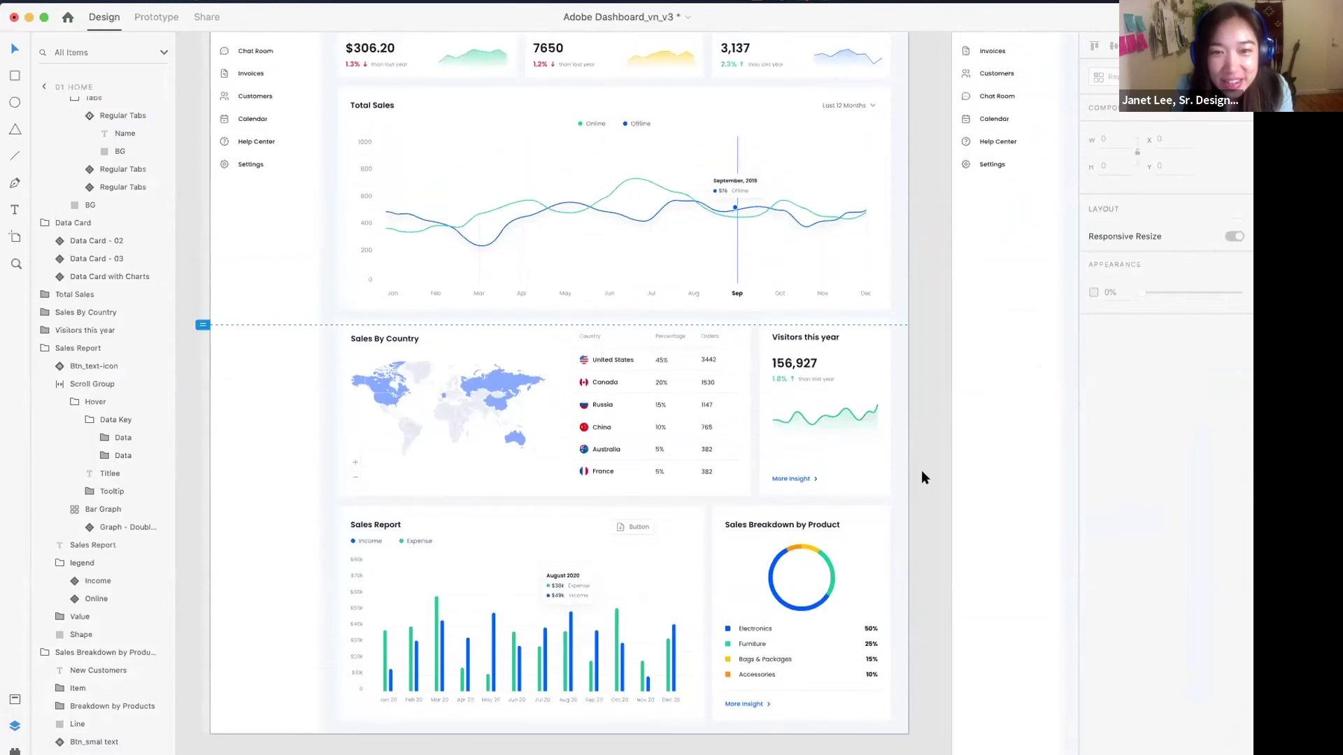
pyautogui.scroll(5, 921, 470)
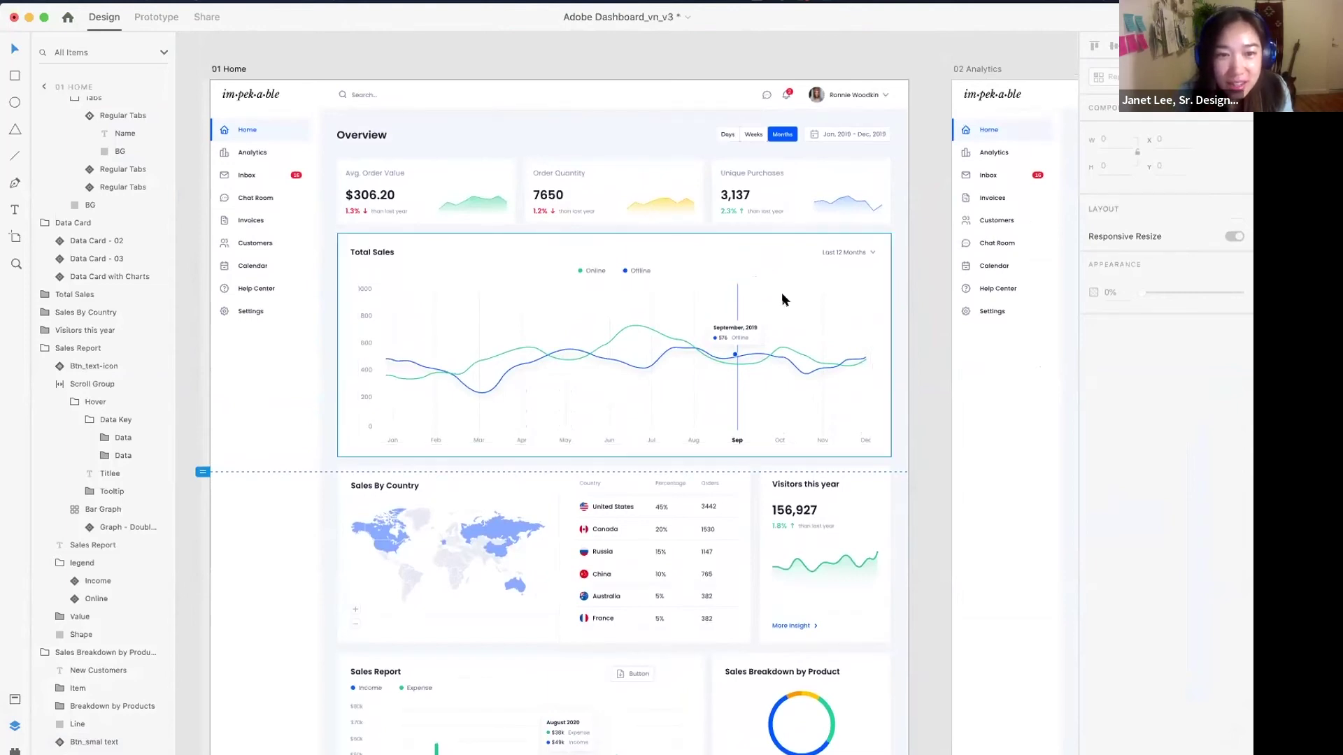
pyautogui.scroll(2, 353, 208)
pyautogui.scroll(5, 355, 203)
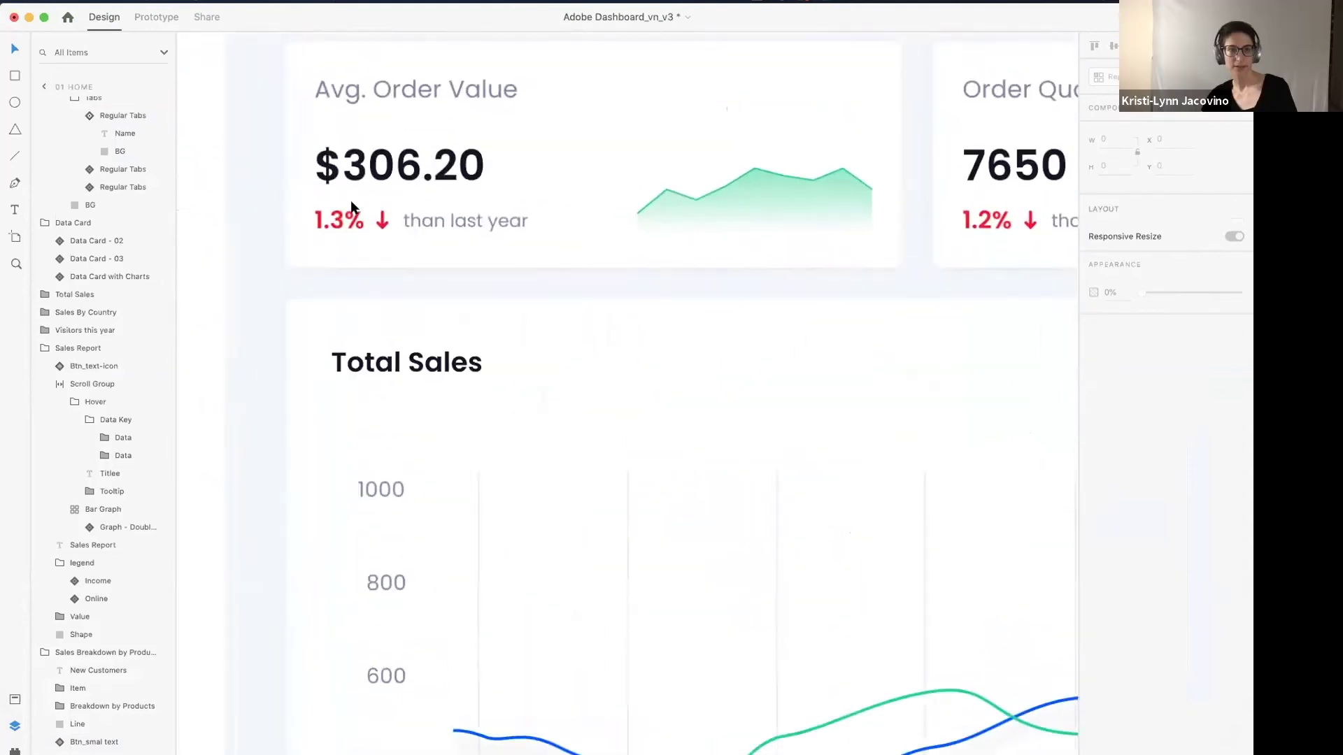
pyautogui.click(345, 326)
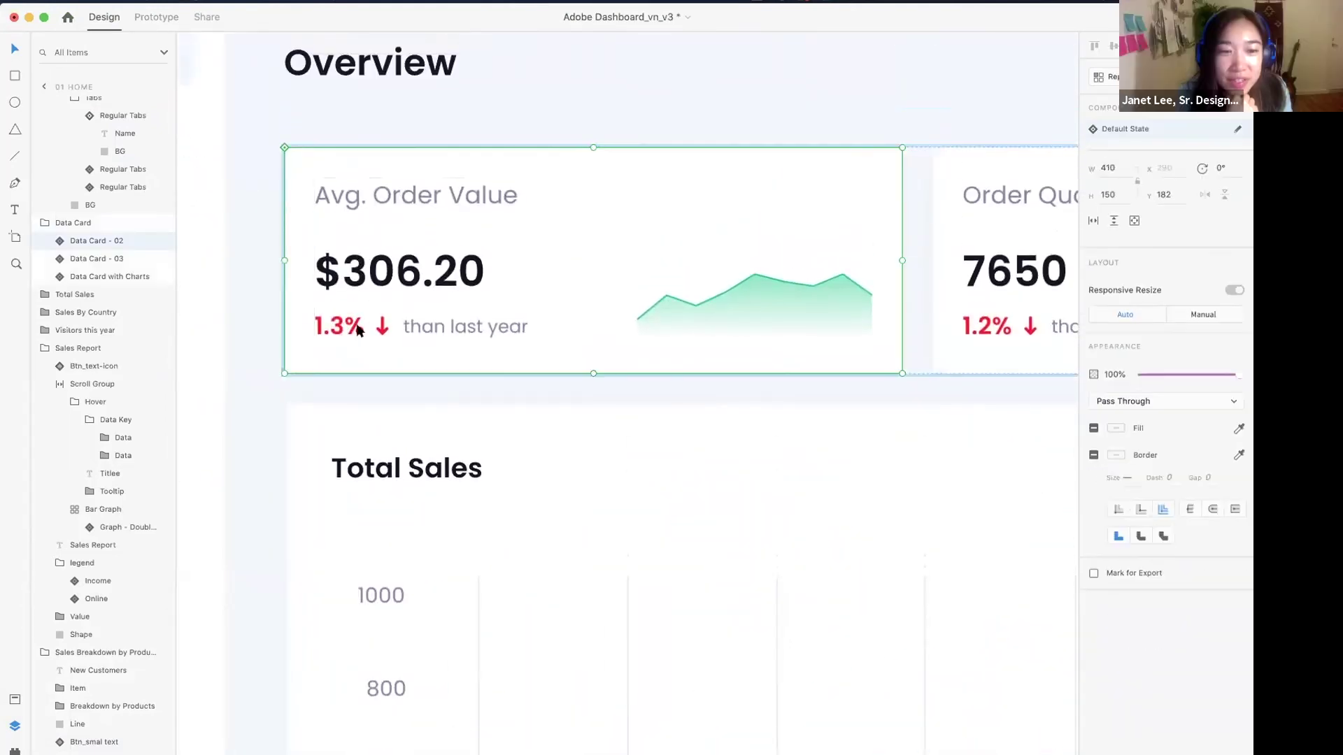
pyautogui.doubleClick(345, 323)
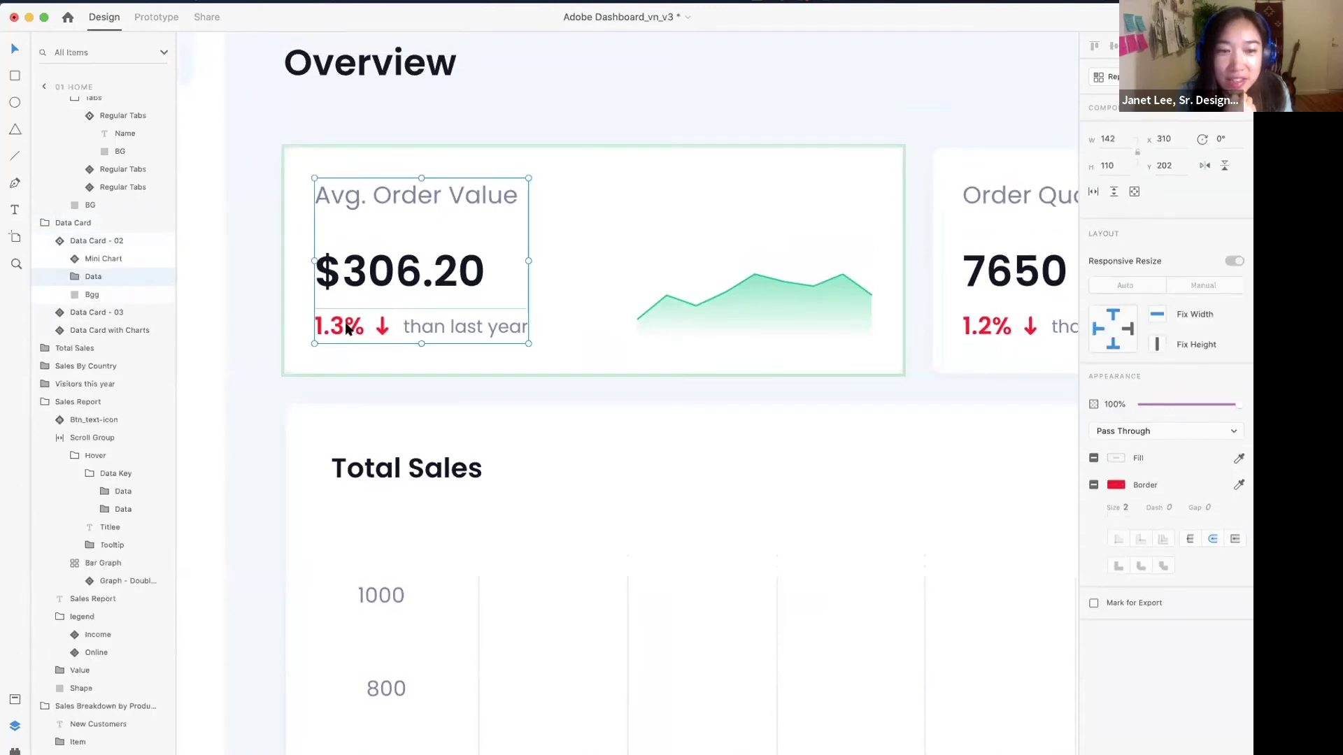
pyautogui.doubleClick(359, 320)
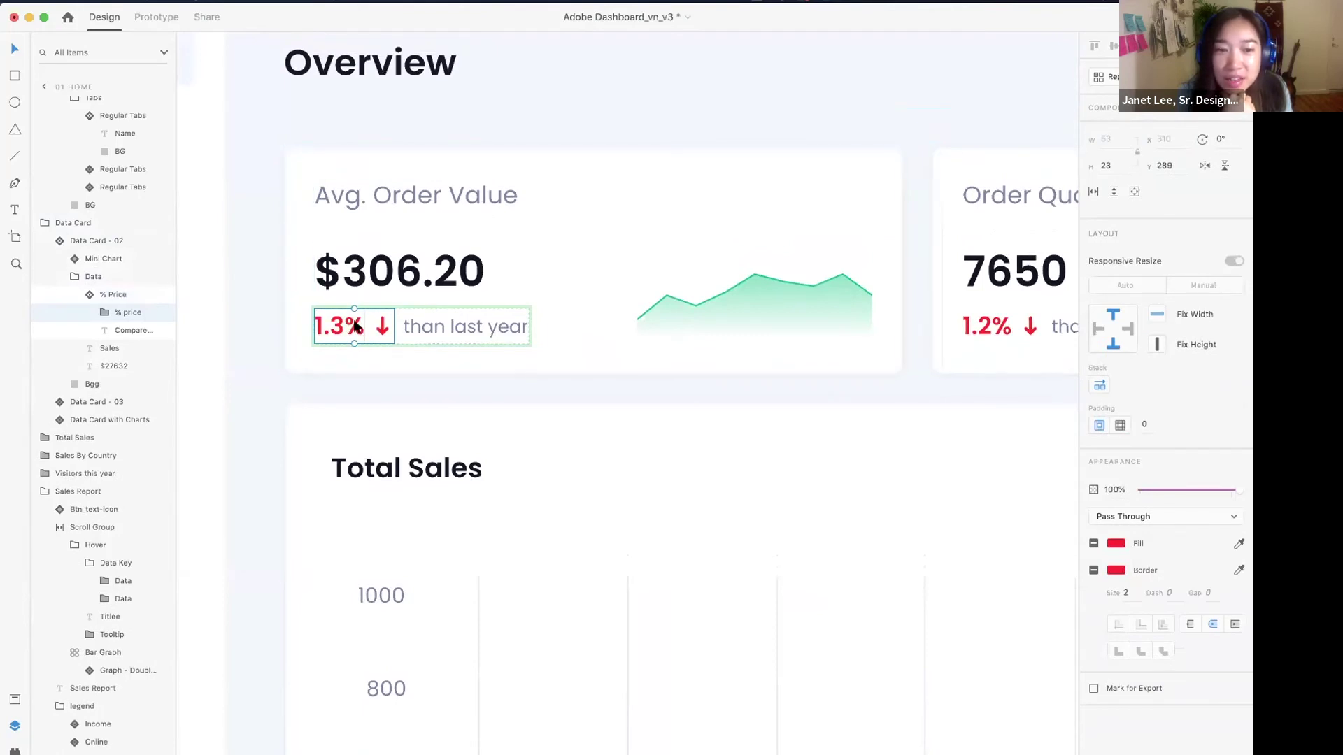
pyautogui.click(141, 294)
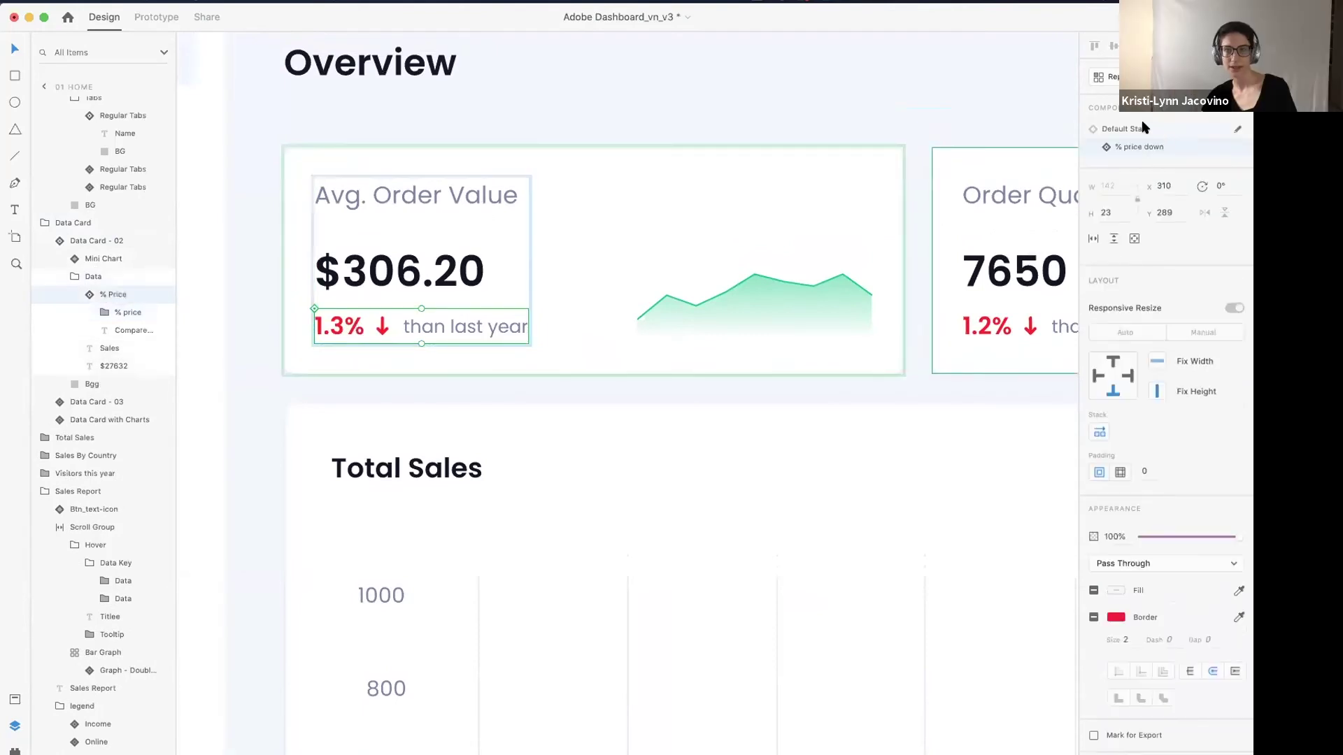
# - Toggle the % Price component between its Default State and "% price down" state, ending on "% price down"
pyautogui.click(1127, 129)
pyautogui.click(1137, 147)
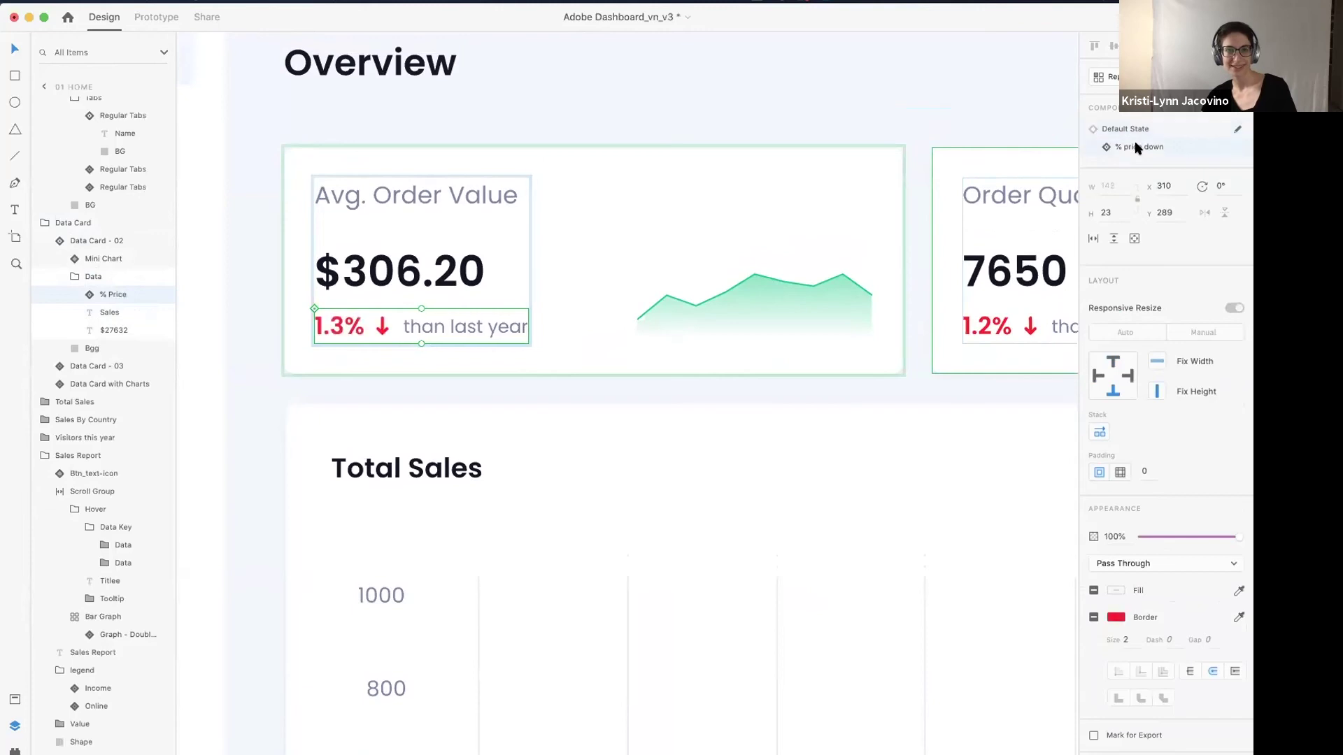
pyautogui.click(1133, 129)
pyautogui.click(1138, 149)
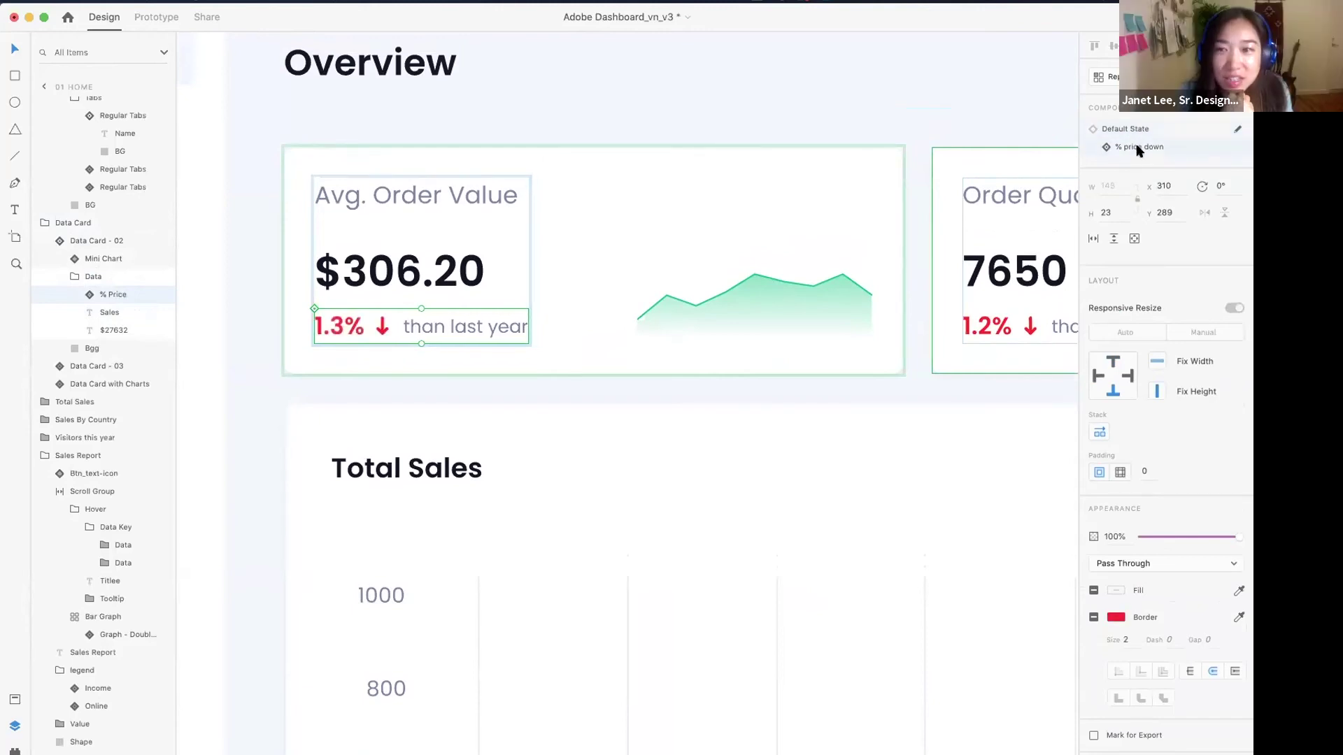
pyautogui.click(1138, 131)
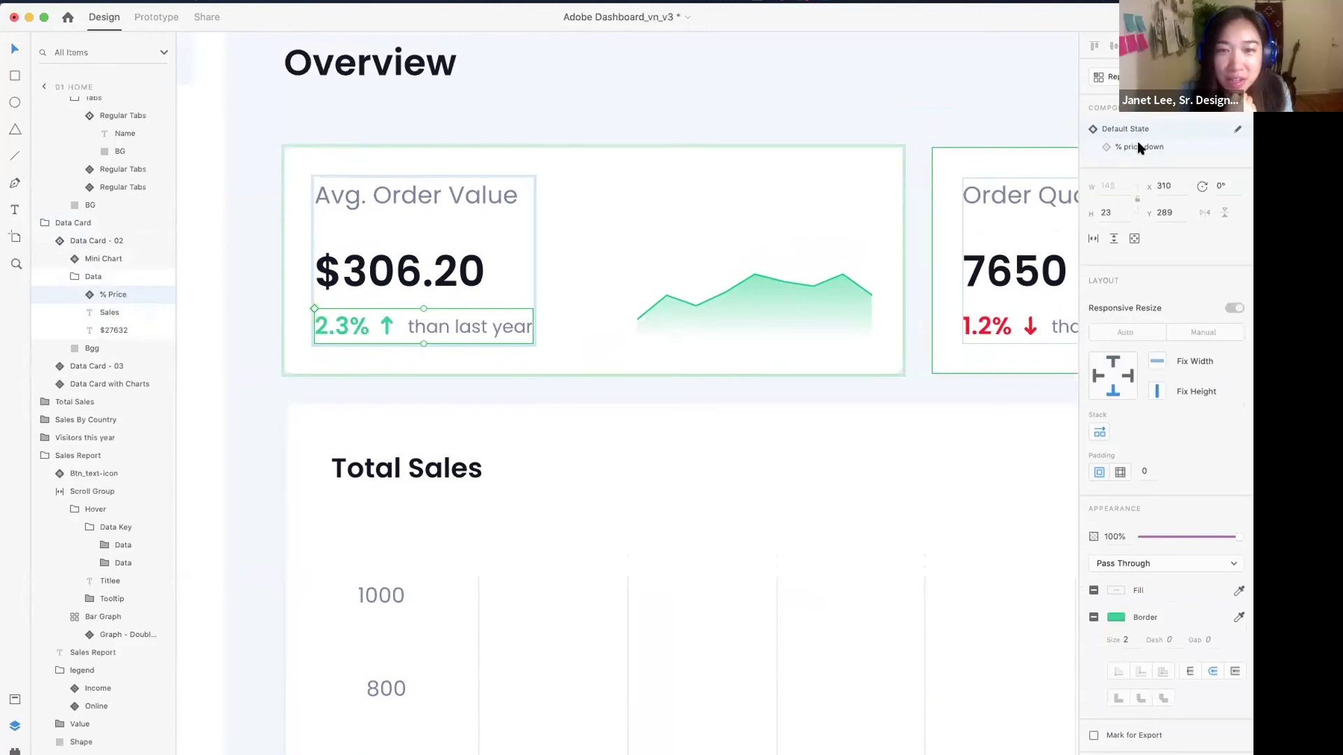
pyautogui.click(1138, 146)
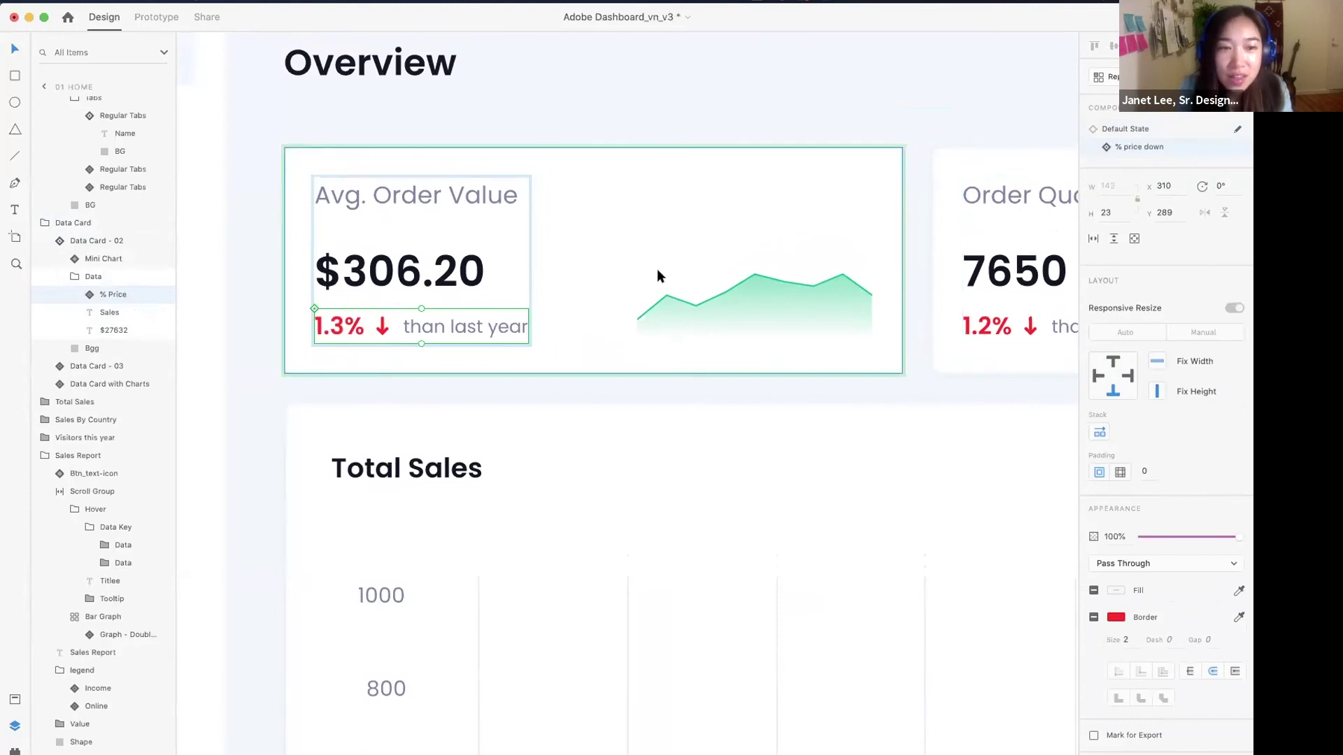
# - Inspect the amount, title and comparison line inside the Avg. Order Value card, and clear the selection
pyautogui.click(452, 276)
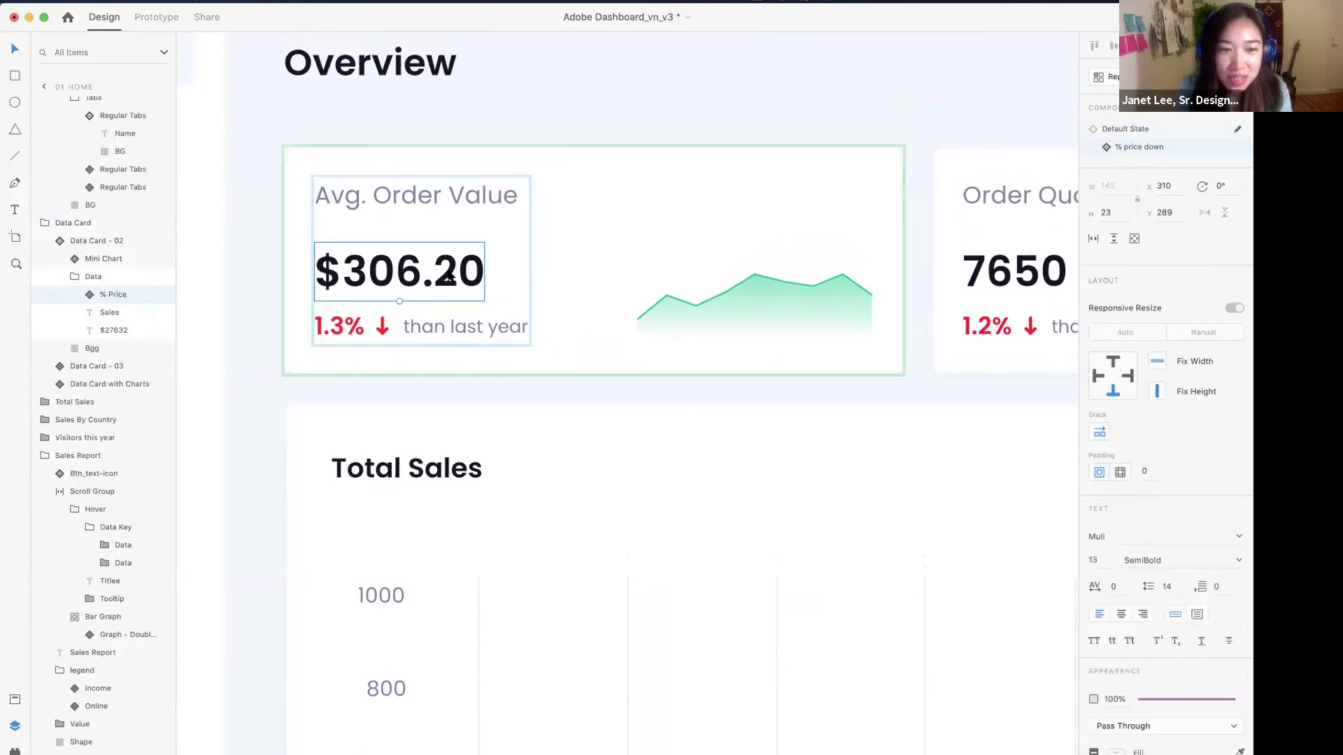
pyautogui.keyDown('shift'); pyautogui.click(455, 196); pyautogui.keyUp('shift')
pyautogui.click(458, 326)
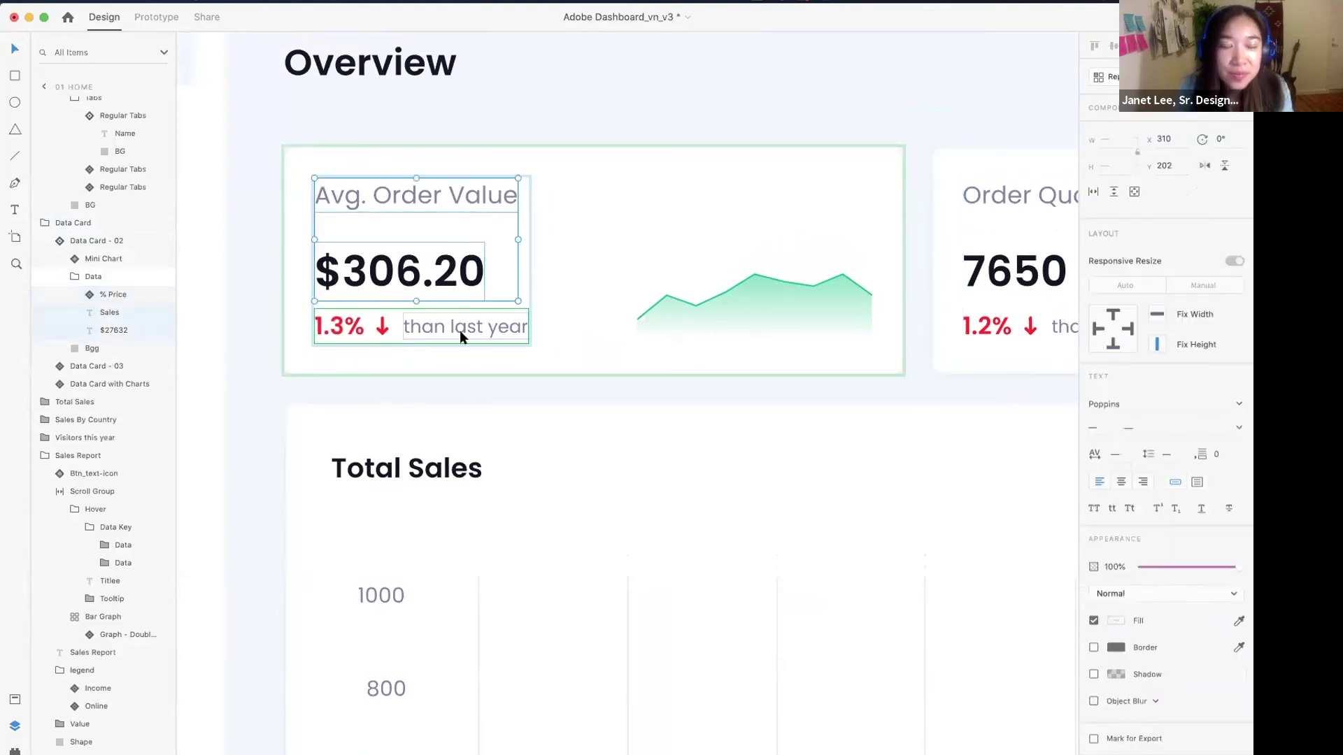
pyautogui.click(534, 384)
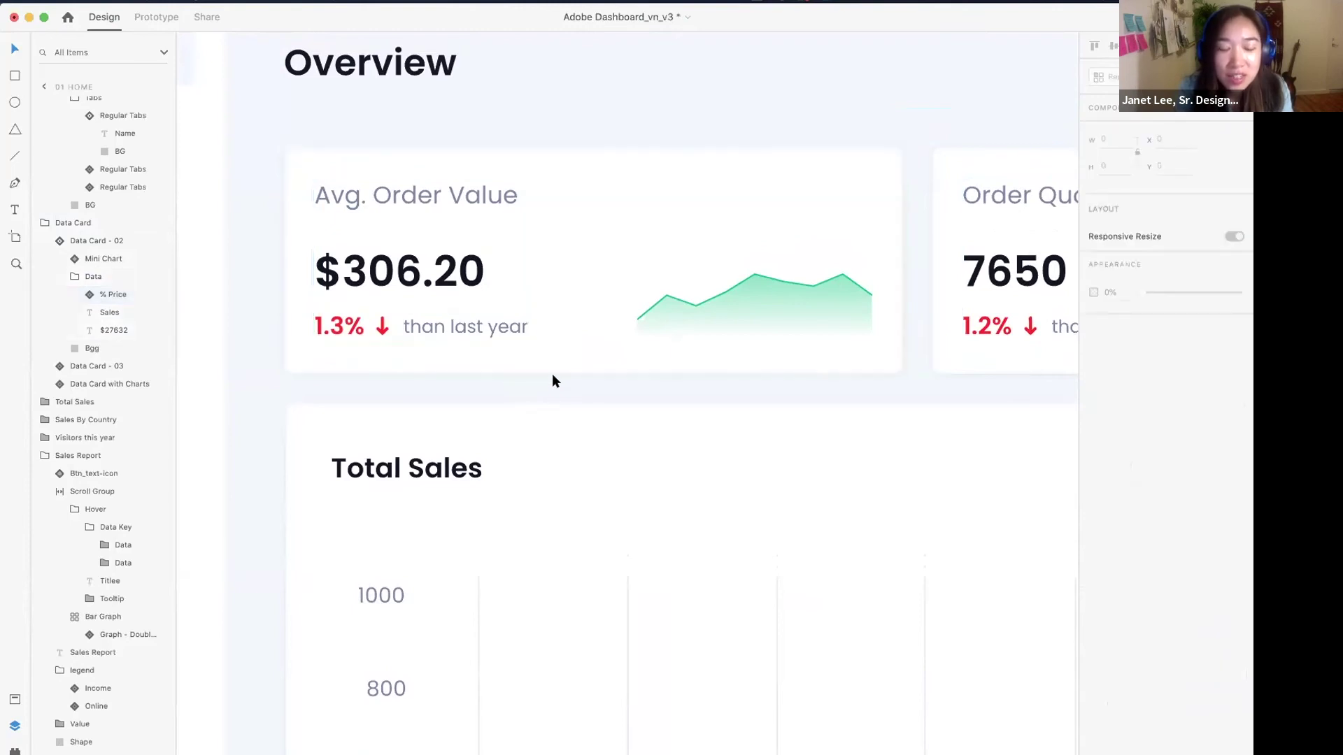
# - Look over the Home and Analytics dashboards section by section, ending on the Avg. Order Value card up close
pyautogui.scroll(-3, 552, 373)
pyautogui.scroll(-2, 560, 378)
pyautogui.scroll(-3, 559, 378)
pyautogui.scroll(5, 559, 378)
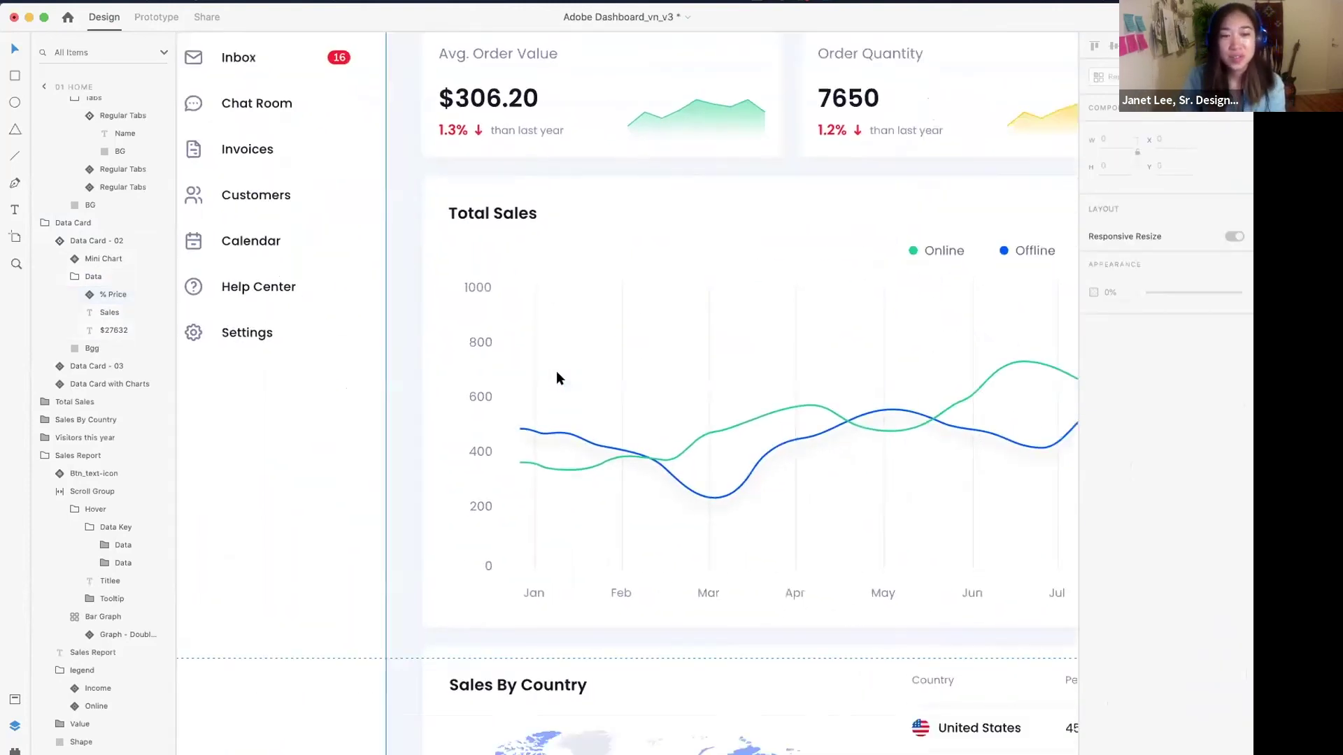
pyautogui.scroll(-10, 558, 372)
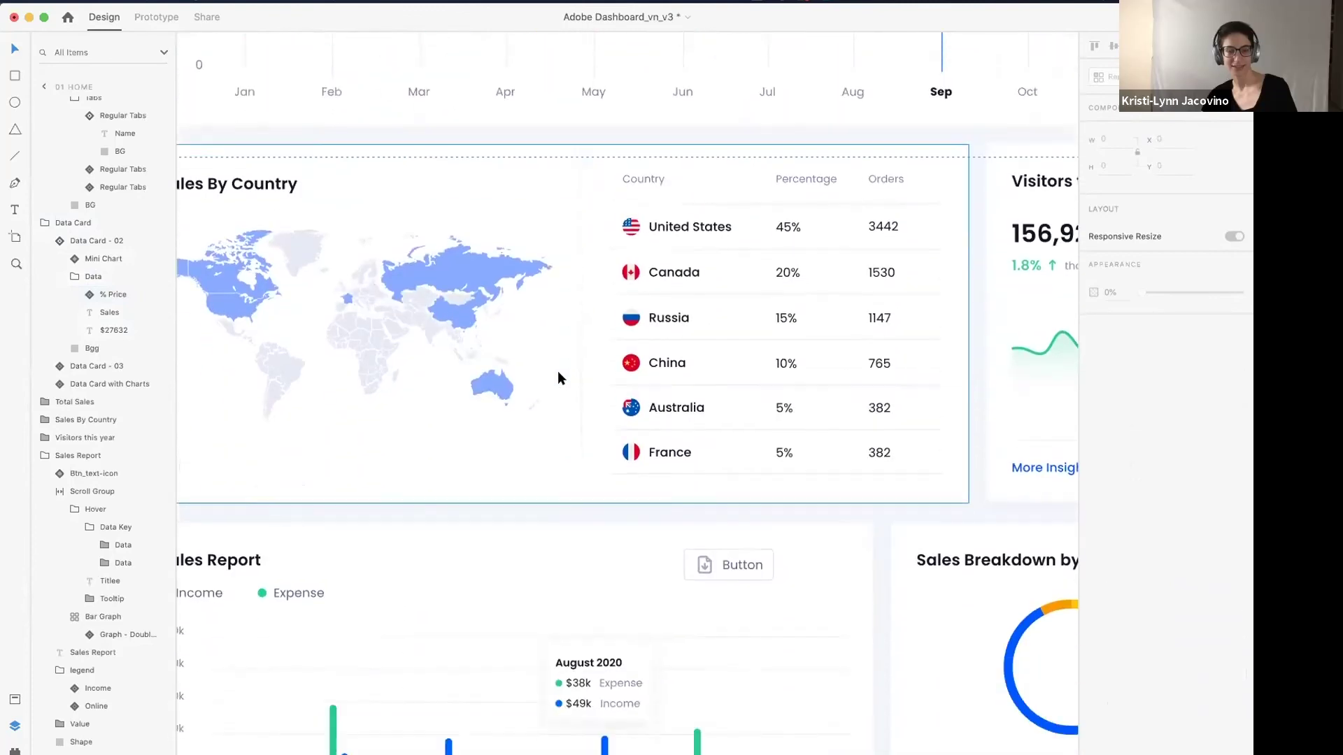
pyautogui.scroll(-3, 557, 373)
pyautogui.hscroll(5, 559, 371)
pyautogui.scroll(-3, 560, 370)
pyautogui.scroll(3, 554, 370)
pyautogui.scroll(-3, 551, 371)
pyautogui.scroll(8, 549, 371)
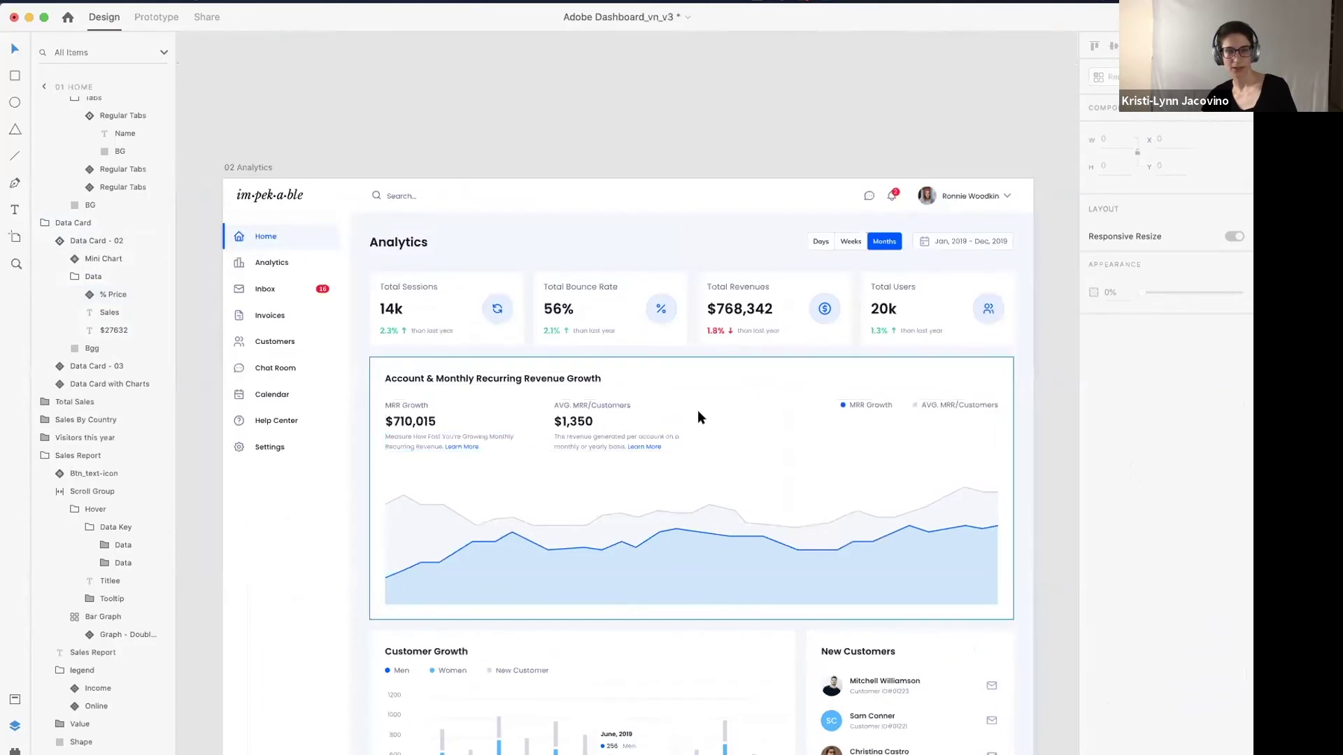
pyautogui.hscroll(10, 705, 335)
pyautogui.scroll(3, 699, 336)
pyautogui.scroll(-3, 698, 336)
pyautogui.hscroll(-15, 603, 324)
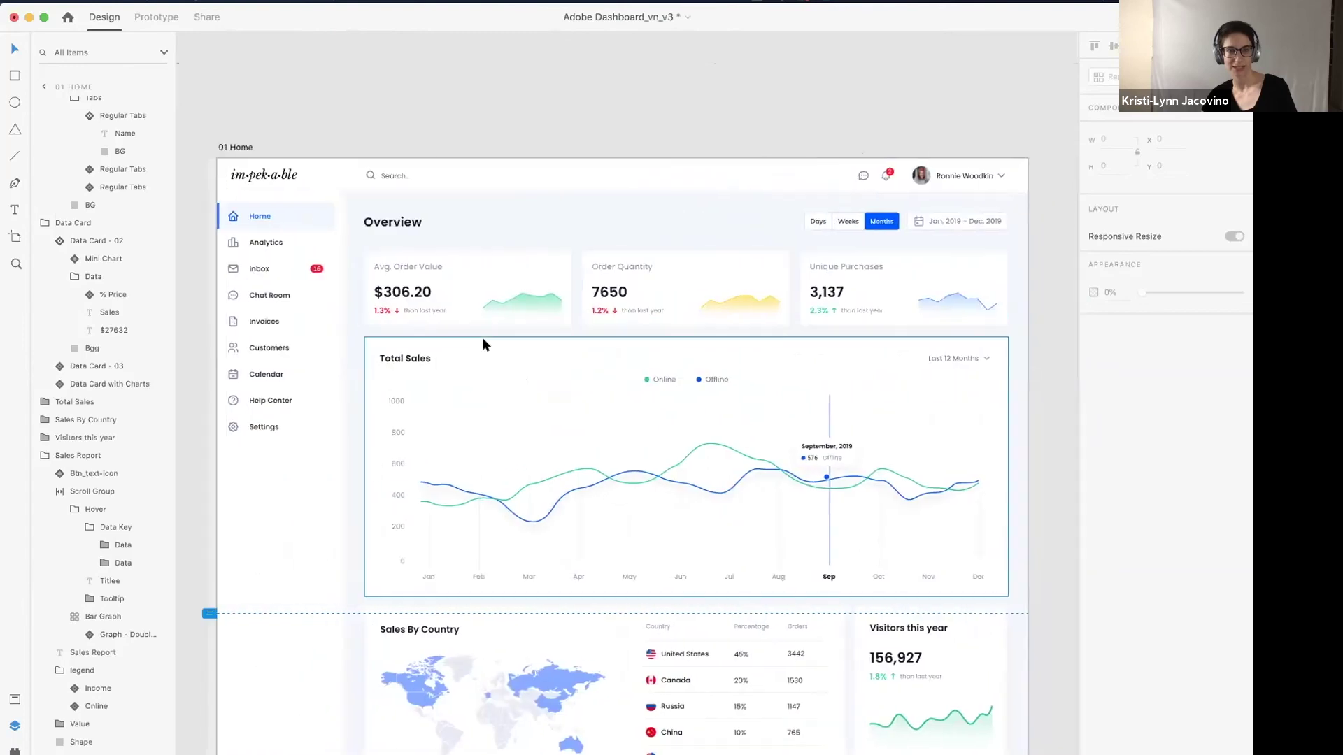
pyautogui.scroll(5, 402, 280)
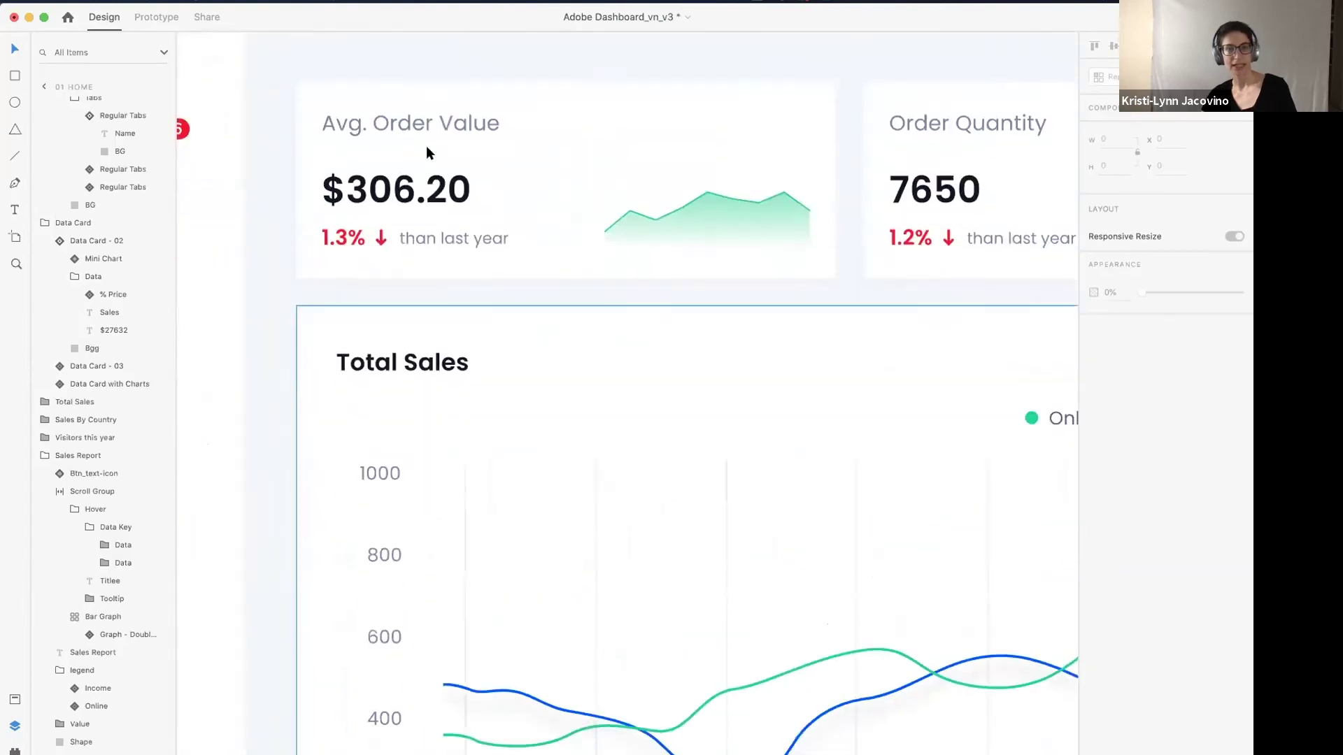
pyautogui.scroll(2, 407, 139)
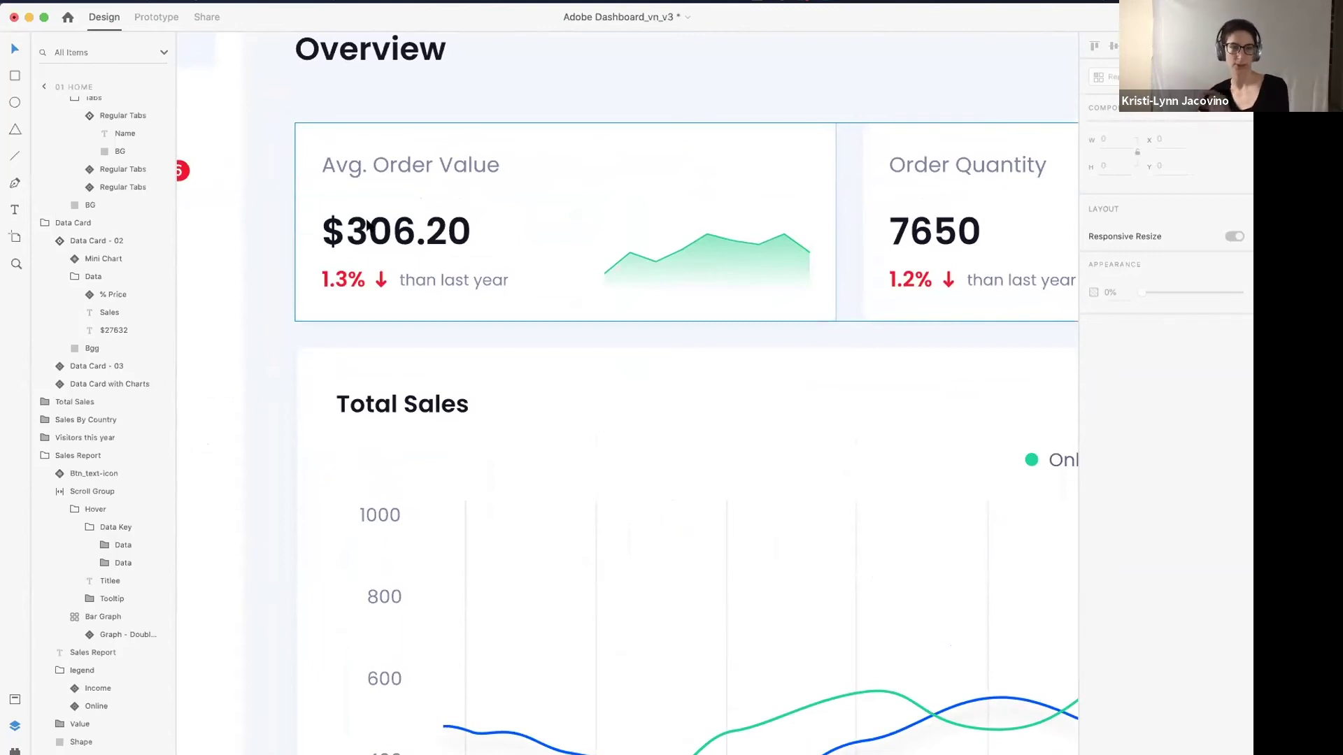
# - Inspect the Data group and the background shape inside the Avg. Order Value card
pyautogui.click(428, 280)
pyautogui.doubleClick(432, 280)
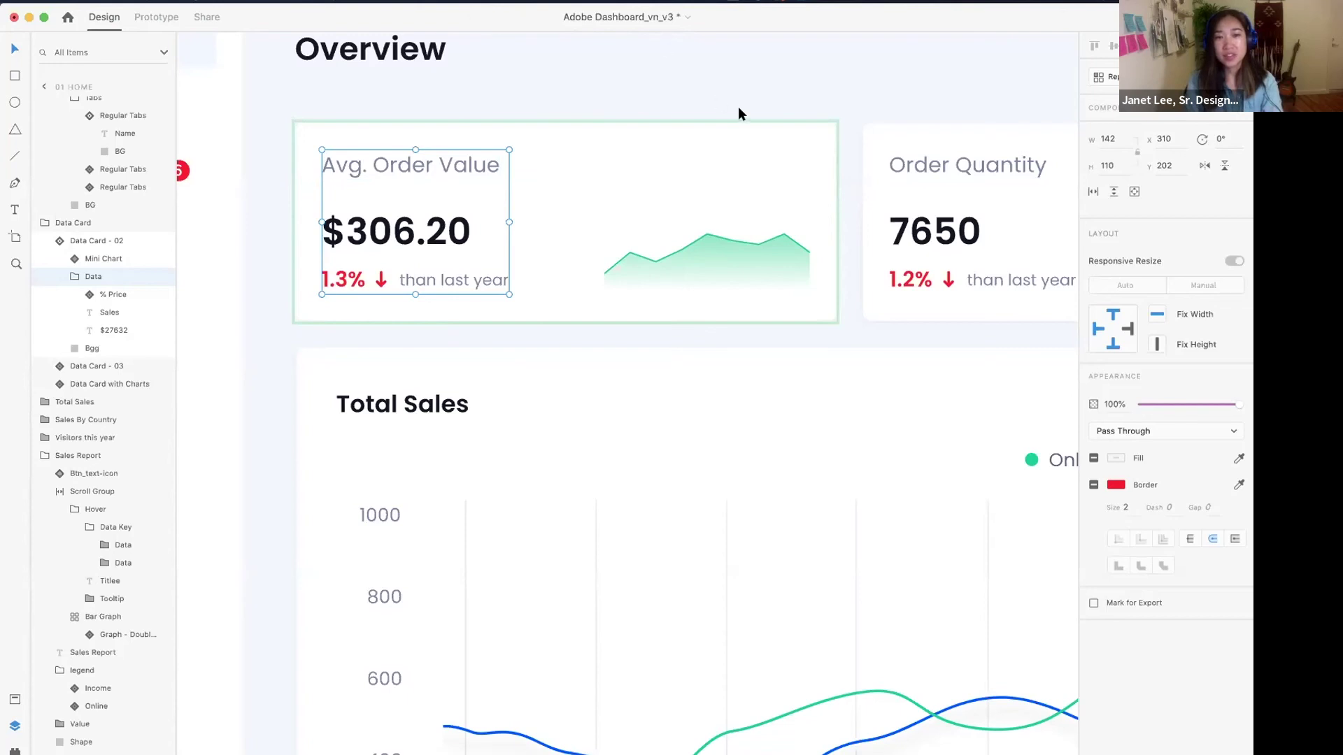
pyautogui.click(631, 198)
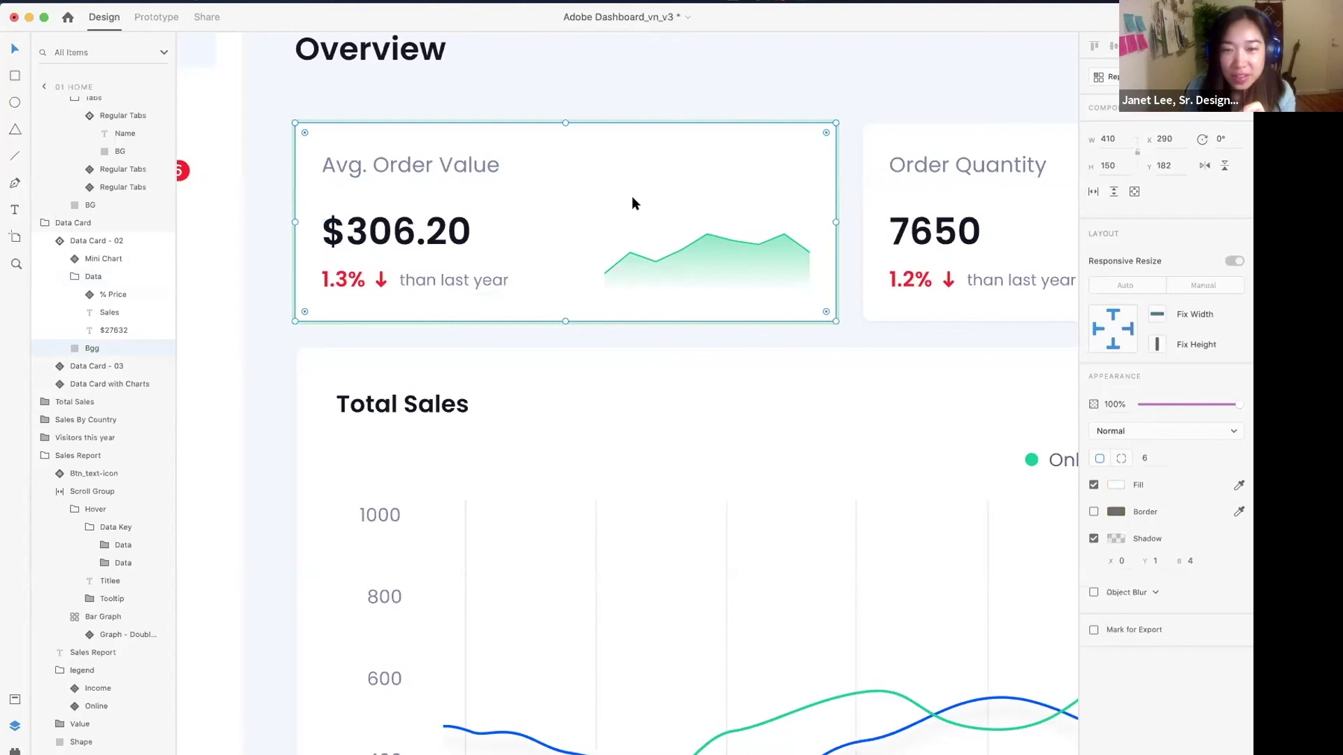
# - Switch the Avg. Order Value card's Mini Chart between its Chart 3, Chart 2 and Default State versions, ending on Chart 2
pyautogui.click(691, 249)
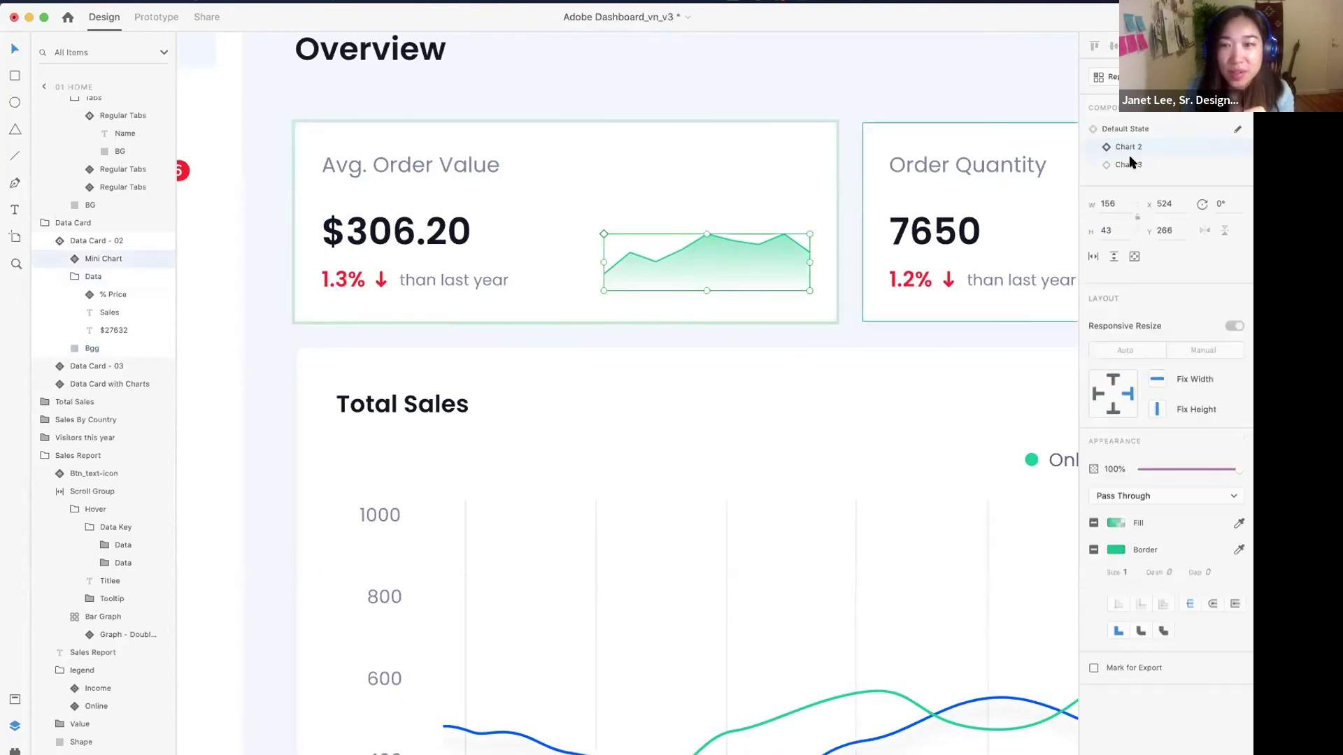
pyautogui.click(1129, 163)
pyautogui.click(1129, 147)
pyautogui.click(1131, 129)
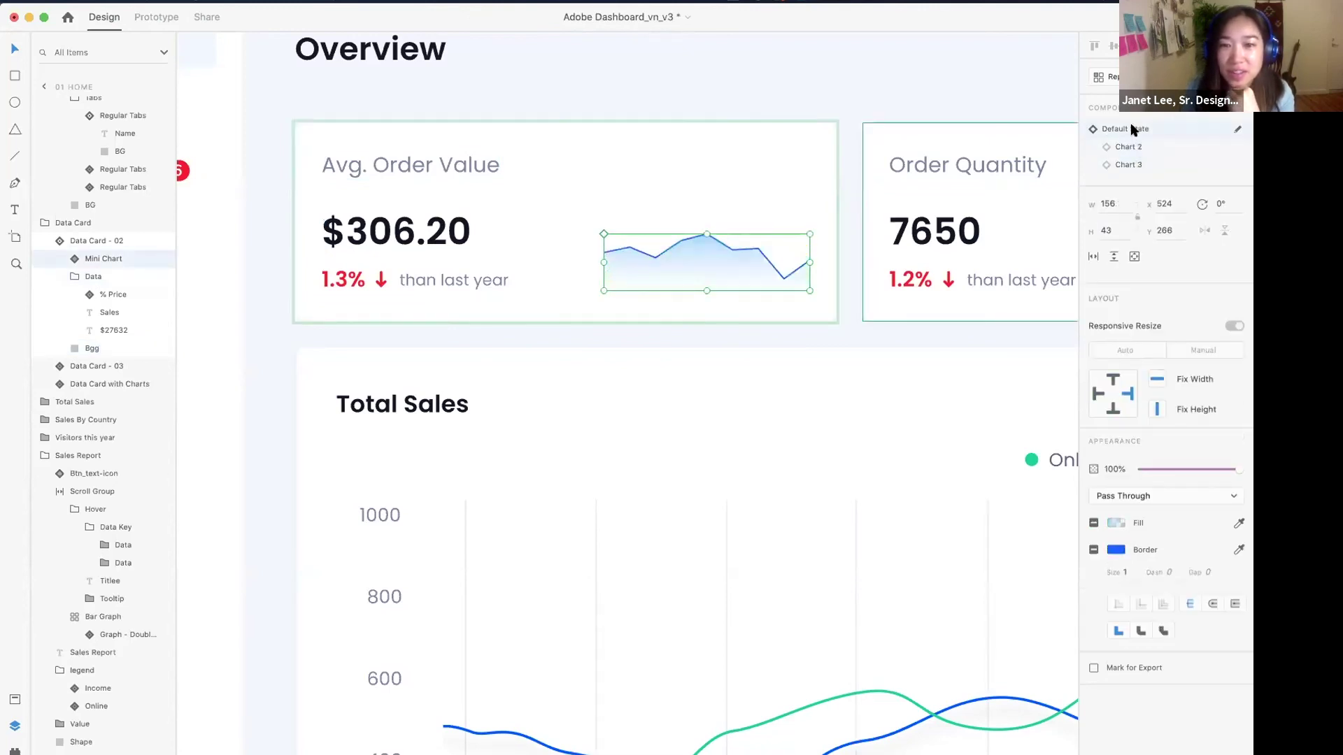
pyautogui.click(1129, 147)
pyautogui.click(1129, 165)
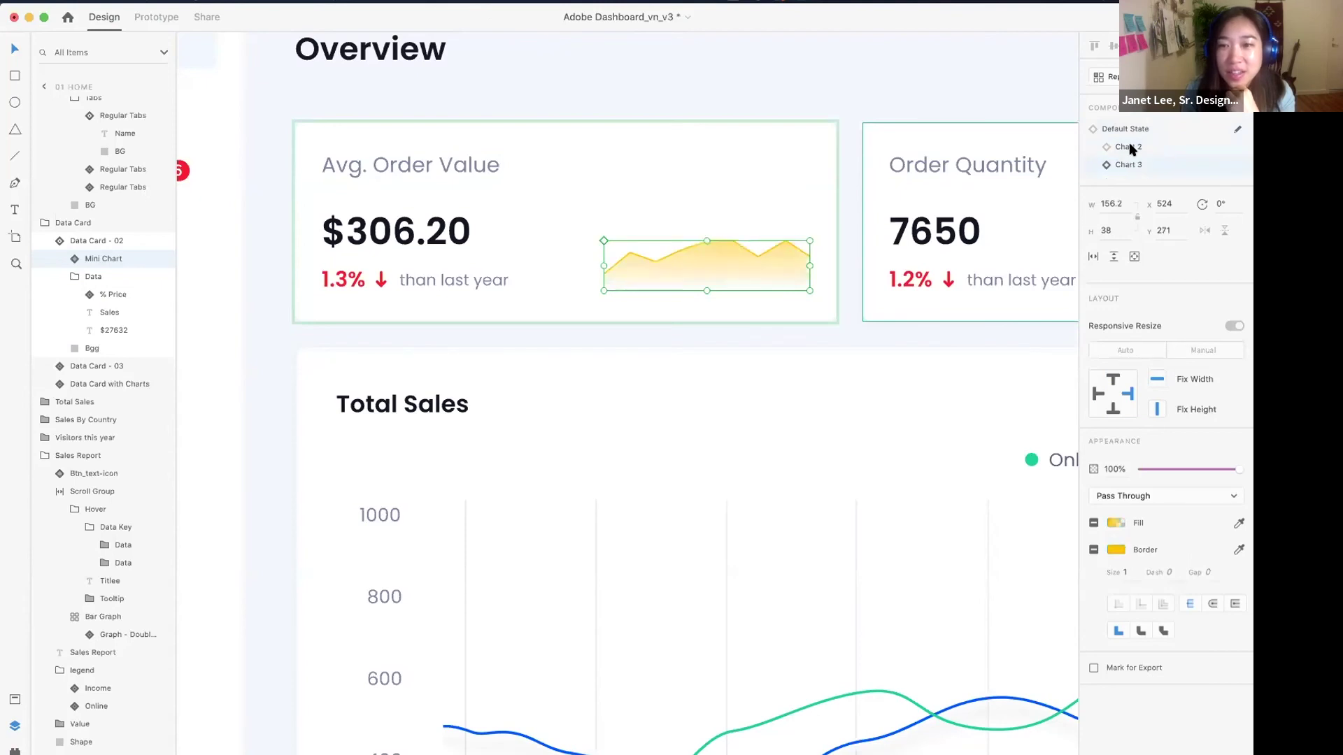
pyautogui.click(1130, 146)
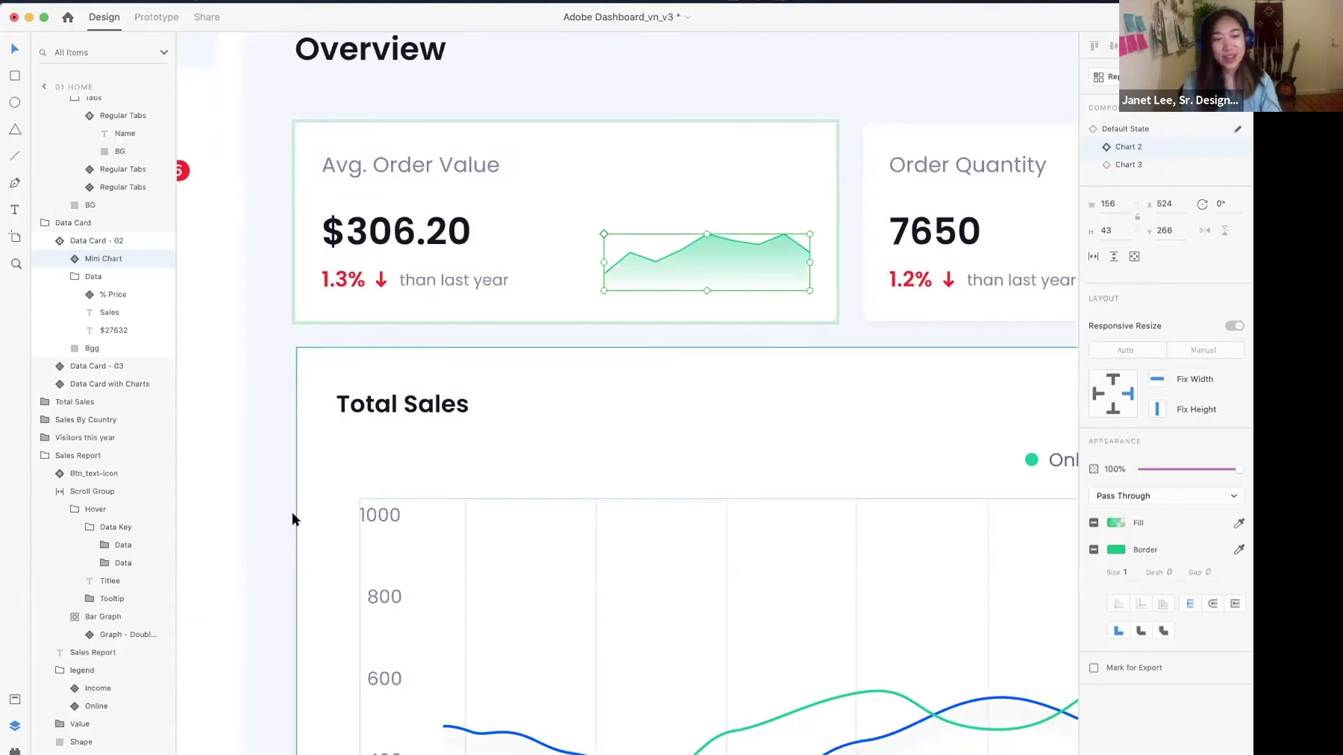
# - Examine the Home dashboard's chart, country table and report sections for further reusable elements
pyautogui.scroll(-5, 284, 515)
pyautogui.scroll(-5, 326, 513)
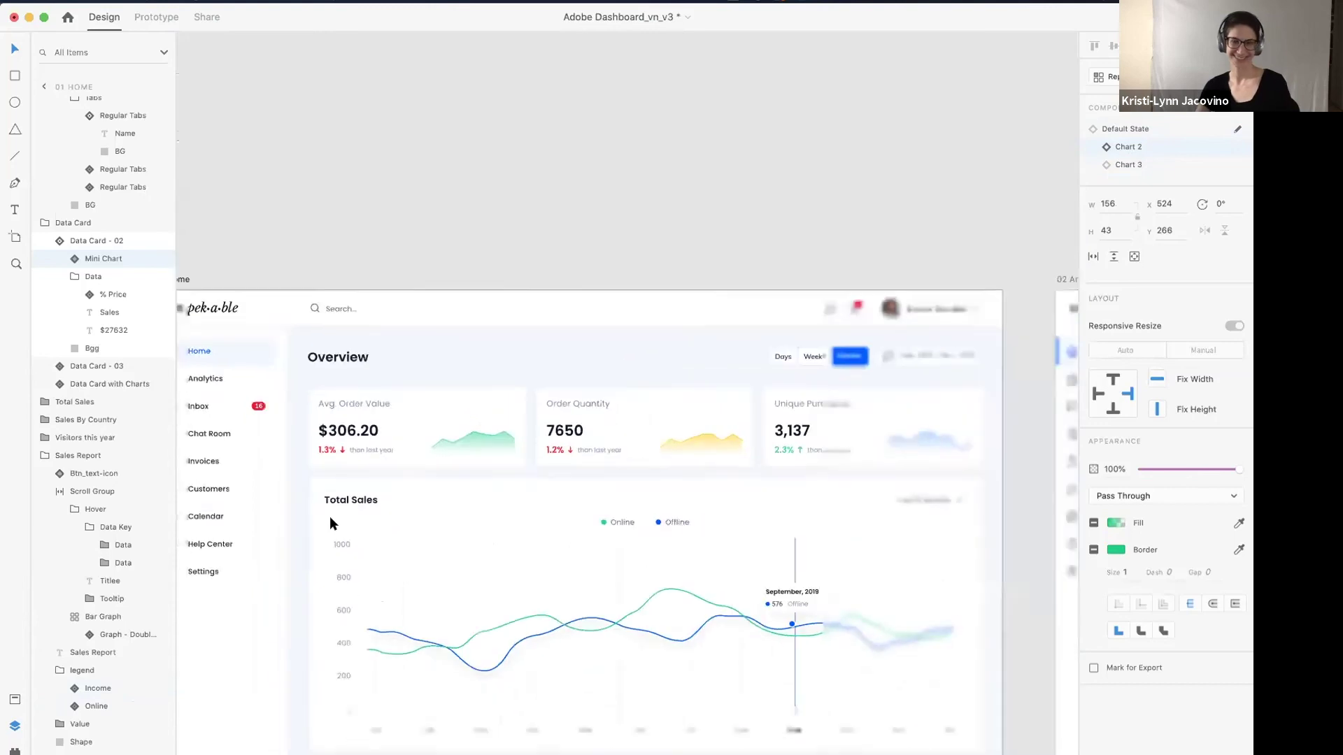
pyautogui.hscroll(2, 358, 522)
pyautogui.scroll(-3, 405, 522)
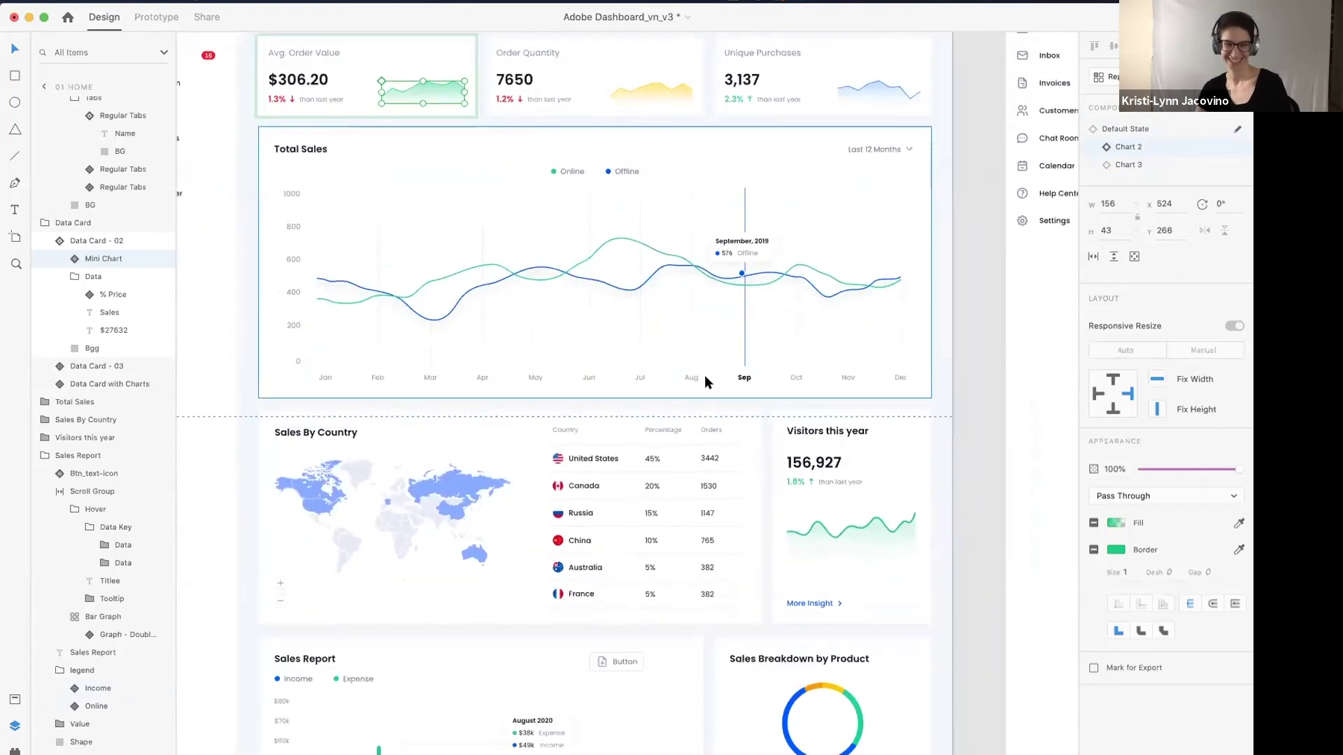
pyautogui.scroll(-5, 803, 288)
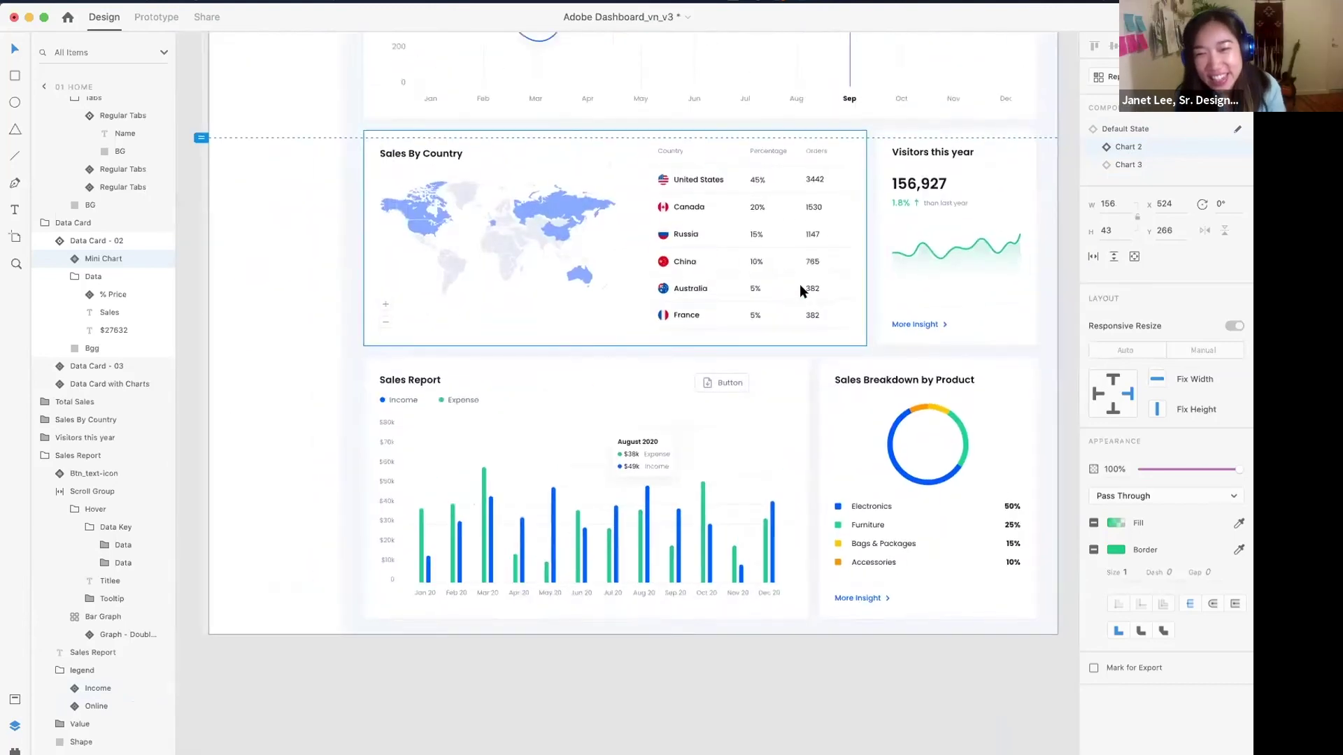
pyautogui.scroll(8, 803, 289)
pyautogui.hscroll(2, 803, 289)
pyautogui.scroll(-2, 803, 289)
pyautogui.scroll(-1, 801, 291)
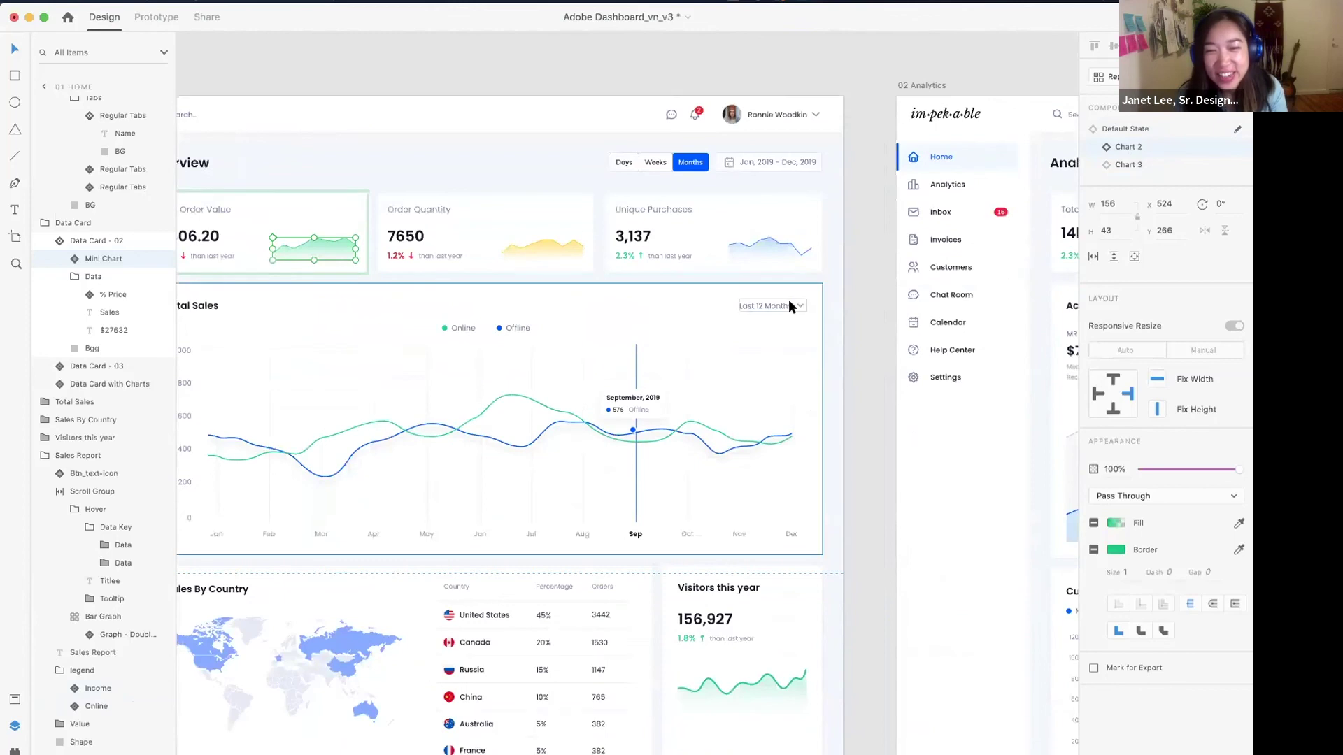
# - Select the Last 12 Months dropdown group in the Total Sales card, examine it up close, and clear the selection
pyautogui.click(785, 301)
pyautogui.doubleClick(779, 299)
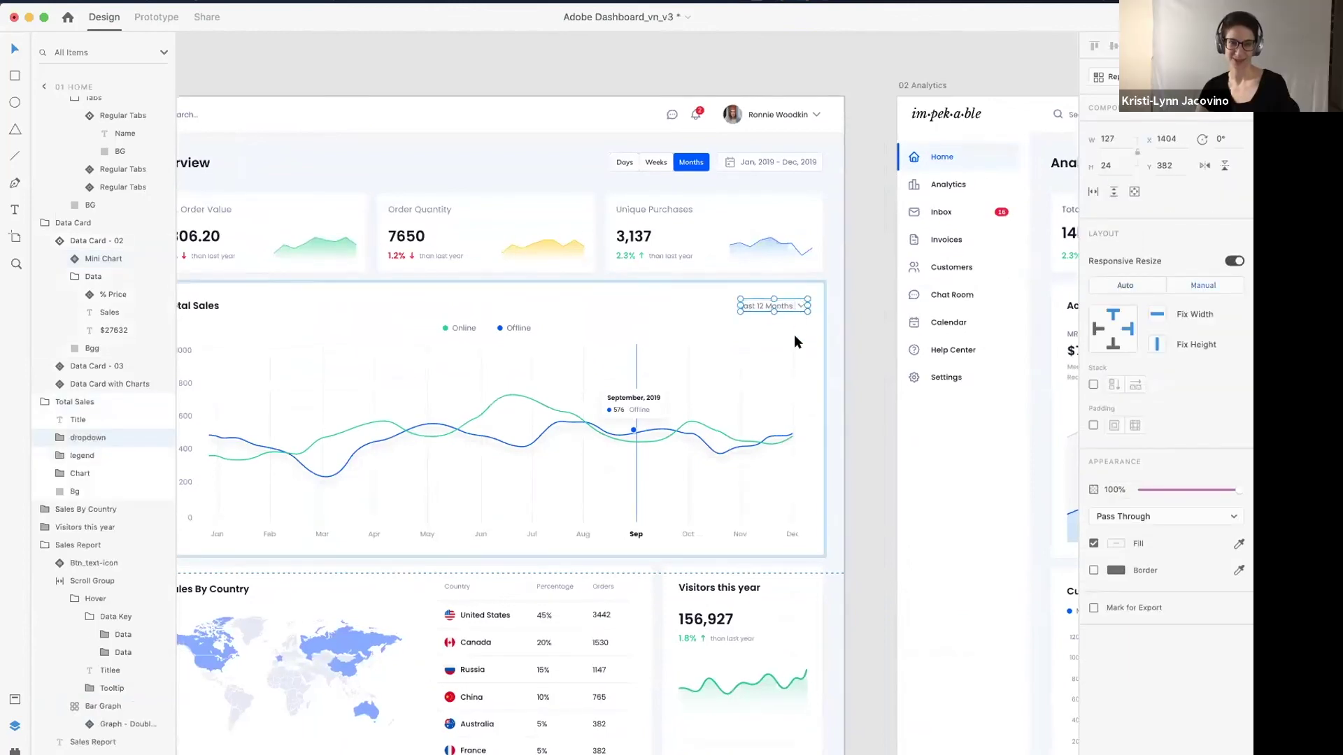
pyautogui.hscroll(-5, 781, 291)
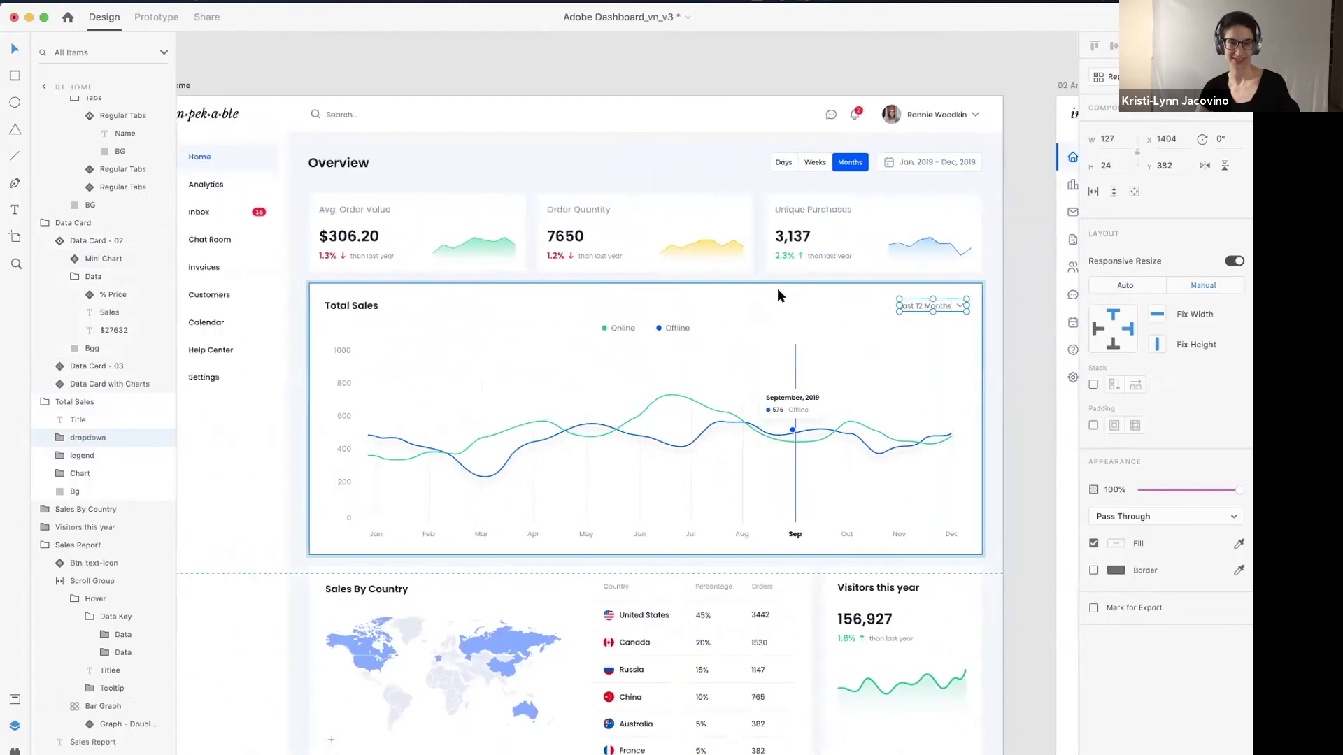
pyautogui.scroll(5, 934, 274)
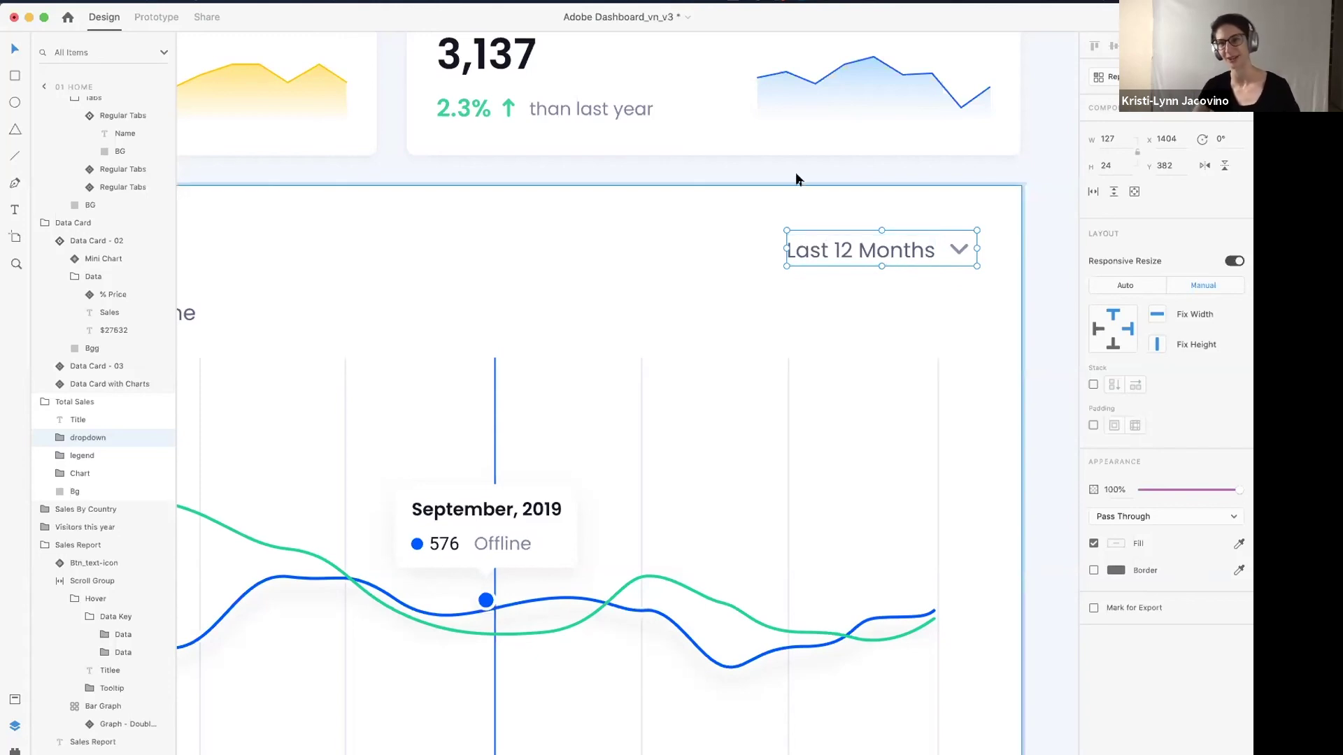
pyautogui.click(1045, 166)
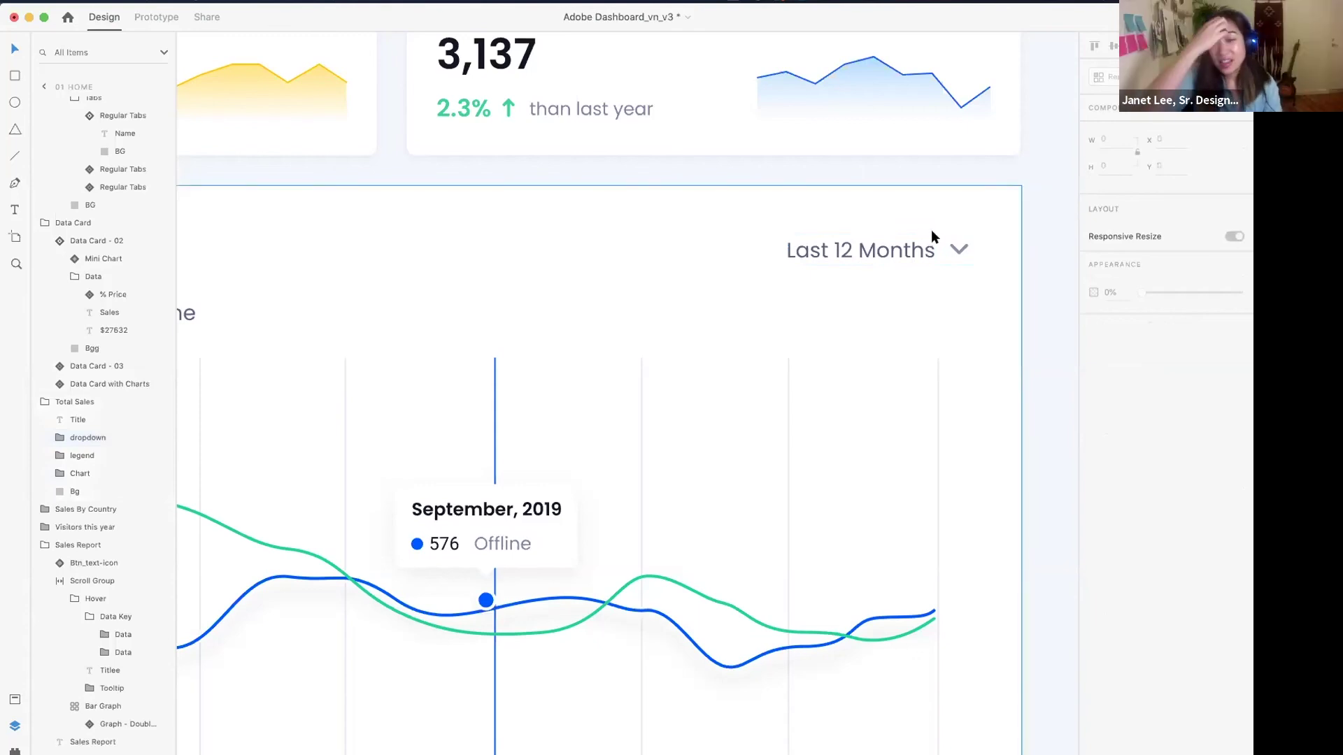
# - Review the Home dashboard as a whole and compare it with the Analytics dashboard's cards and charts
pyautogui.scroll(-3, 963, 232)
pyautogui.scroll(-3, 963, 232)
pyautogui.hscroll(-5, 959, 230)
pyautogui.scroll(-3, 885, 216)
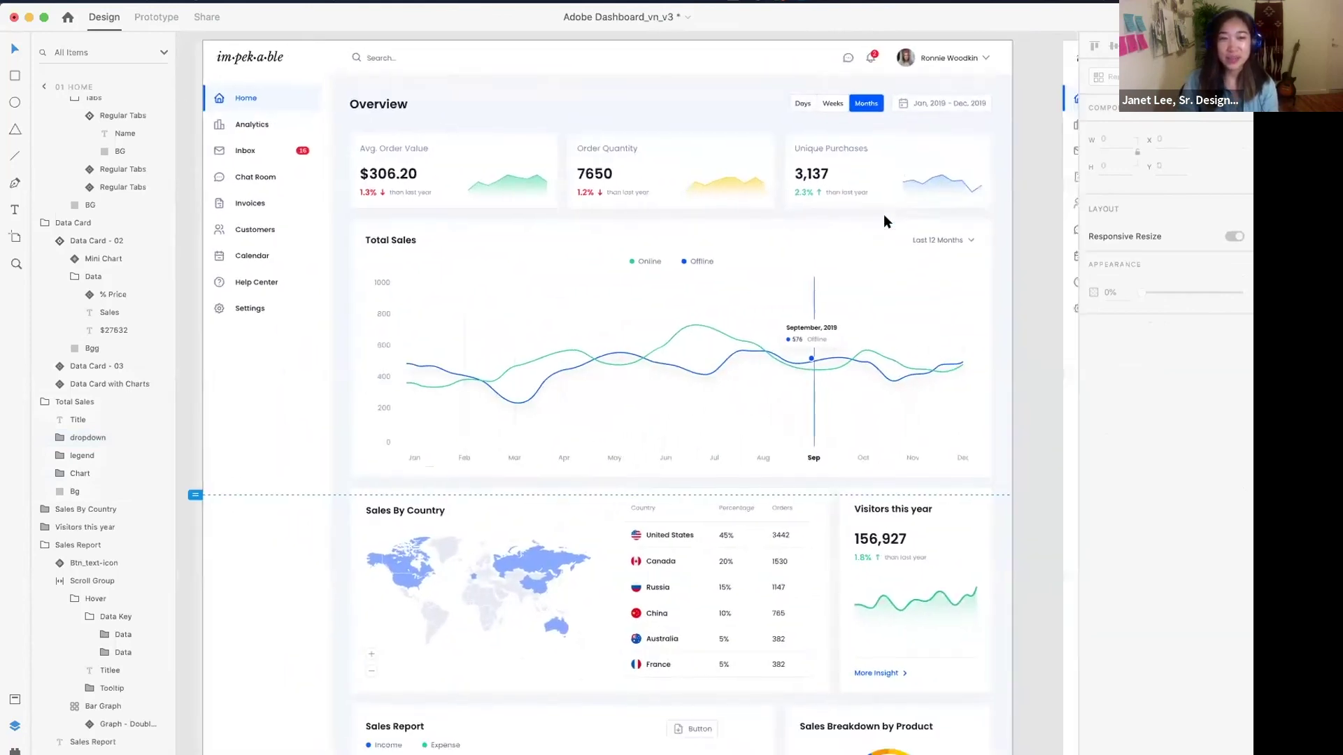
pyautogui.hscroll(-2, 883, 214)
pyautogui.scroll(1, 883, 214)
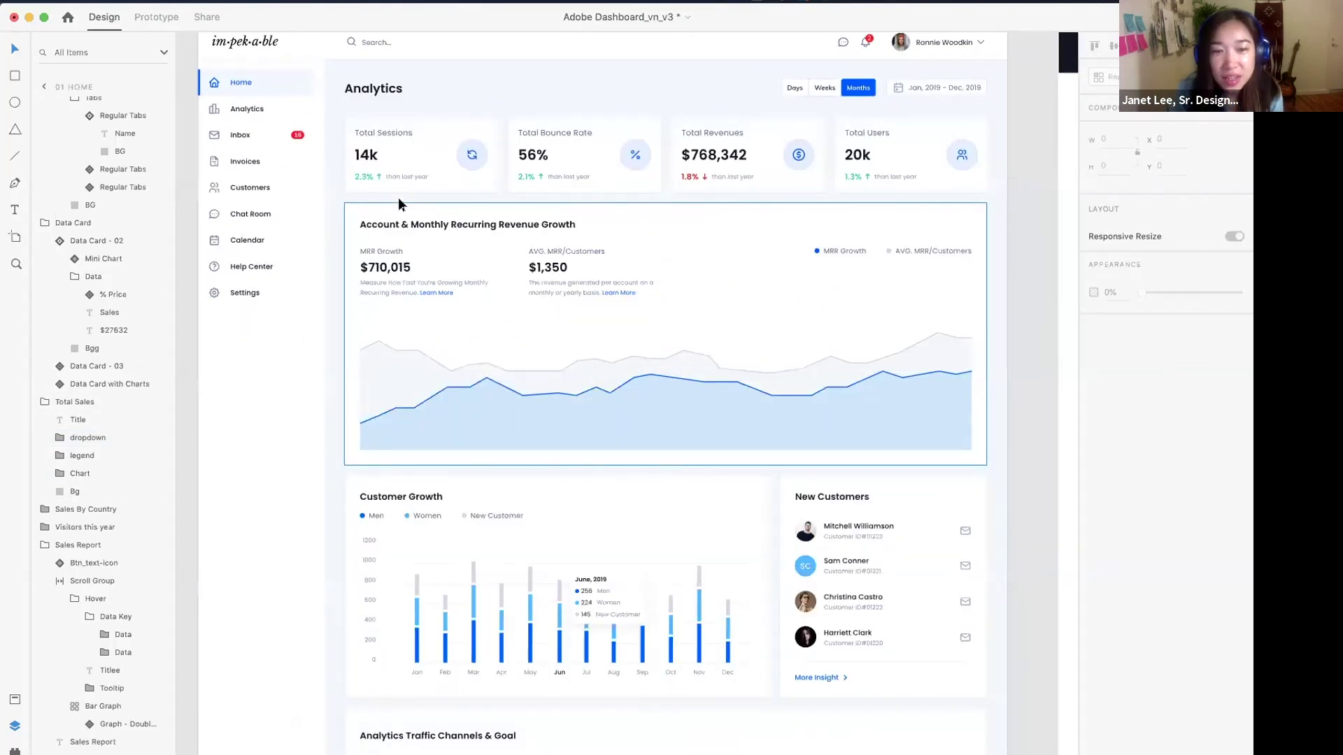
pyautogui.moveTo(462, 747)
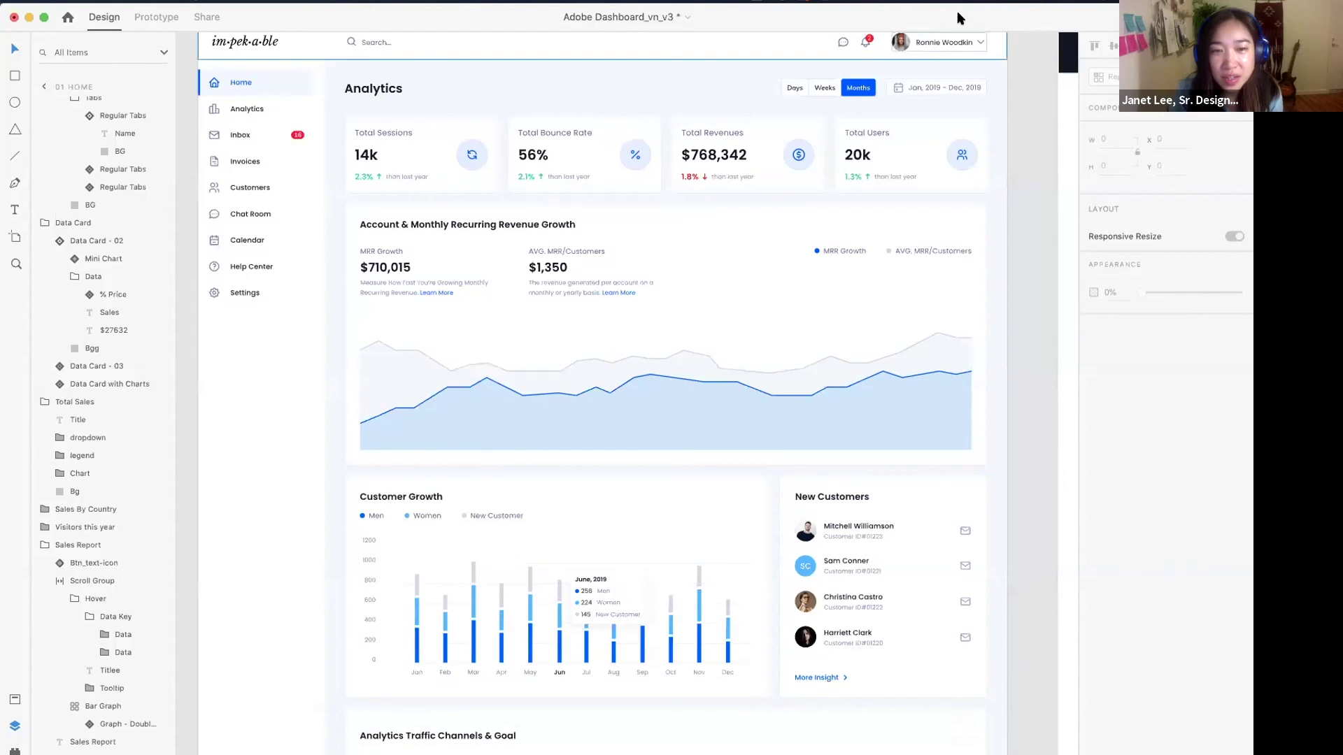